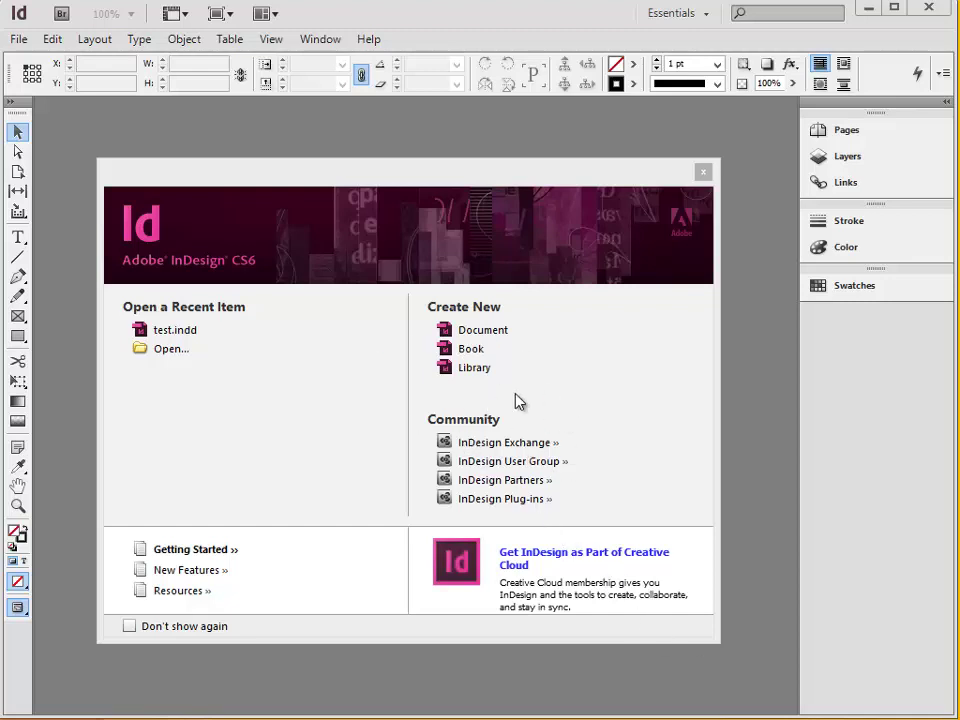
Start a new document from the welcome screen to bring up the New Document settings.
click(508, 330)
click(514, 339)
Create a 7-page Letter document, 8.5 in wide, with Facing Pages turned off.
click(577, 348)
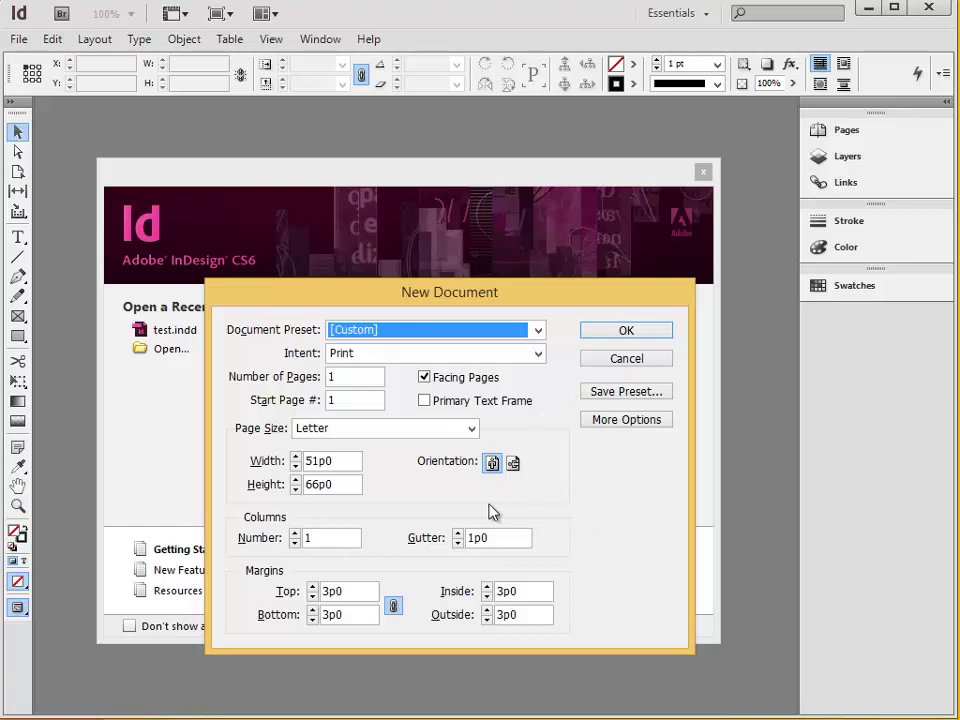
click(332, 432)
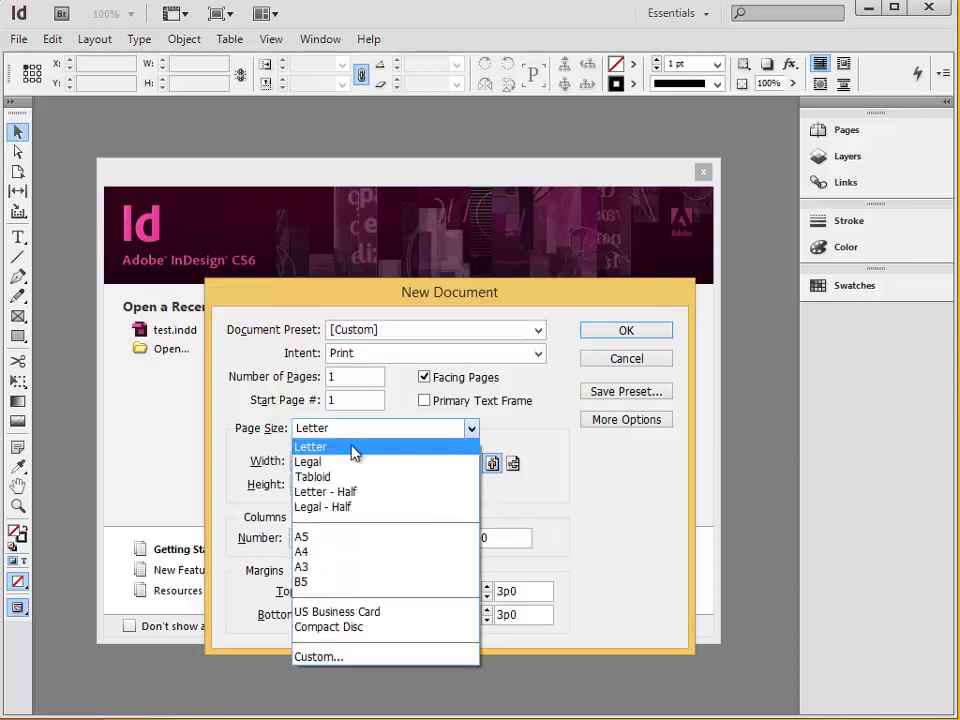
click(356, 450)
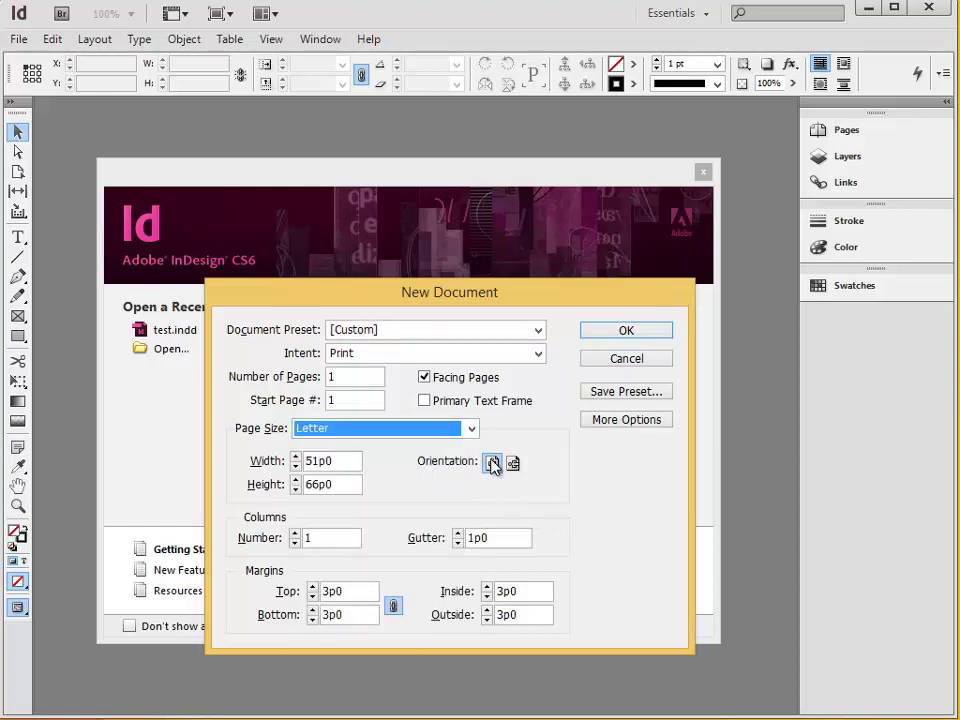
click(340, 379)
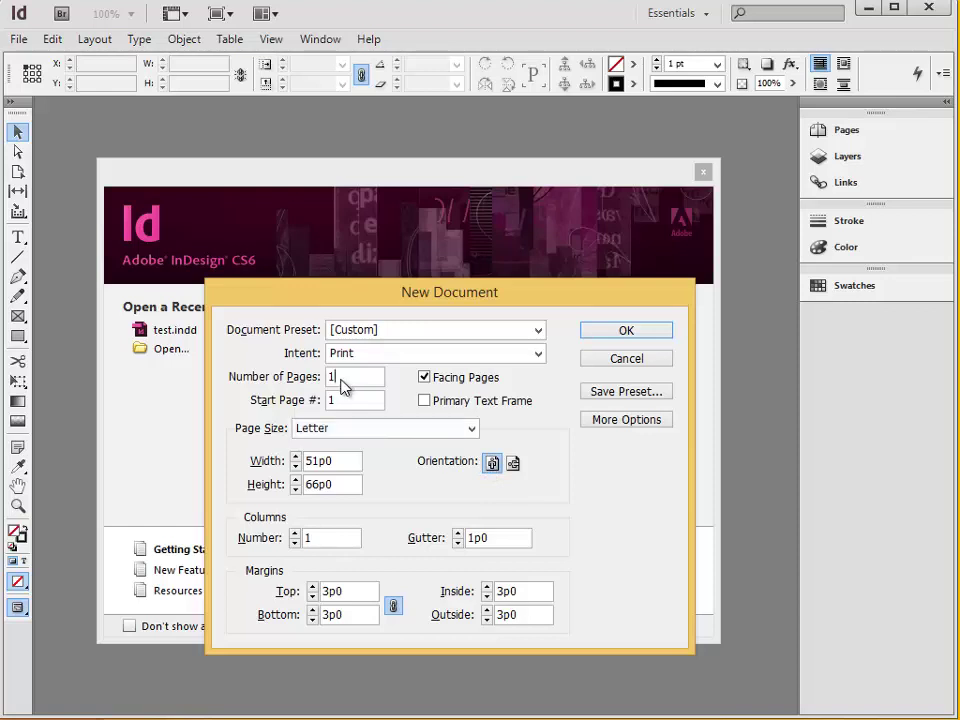
key(BackSpace)
text(7)
click(438, 380)
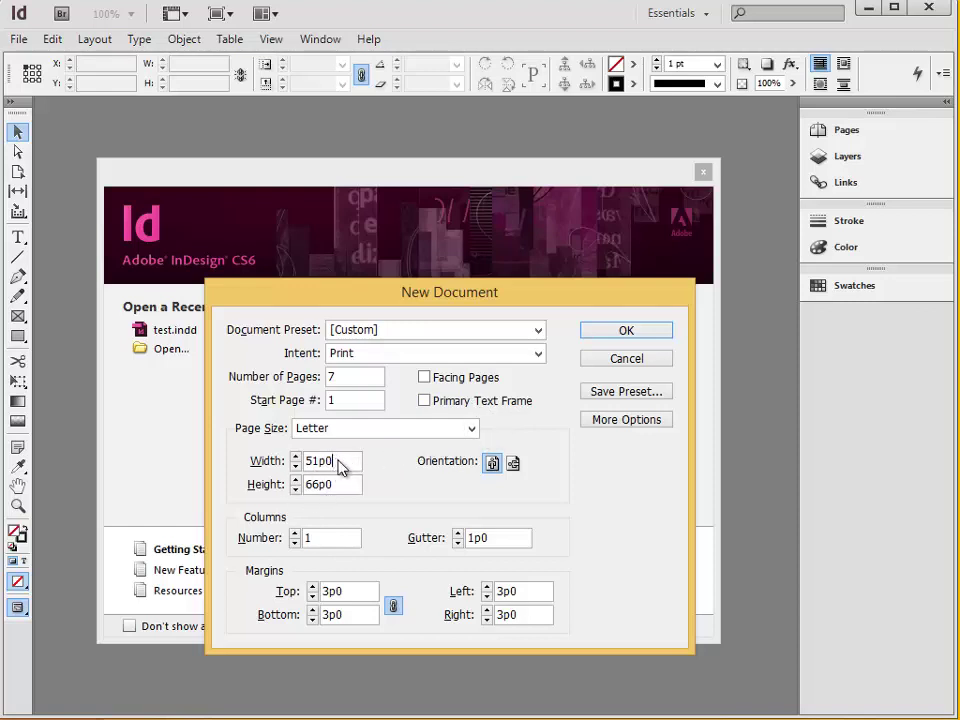
drag(347, 461, 289, 475)
text(8.5 in)
click(626, 330)
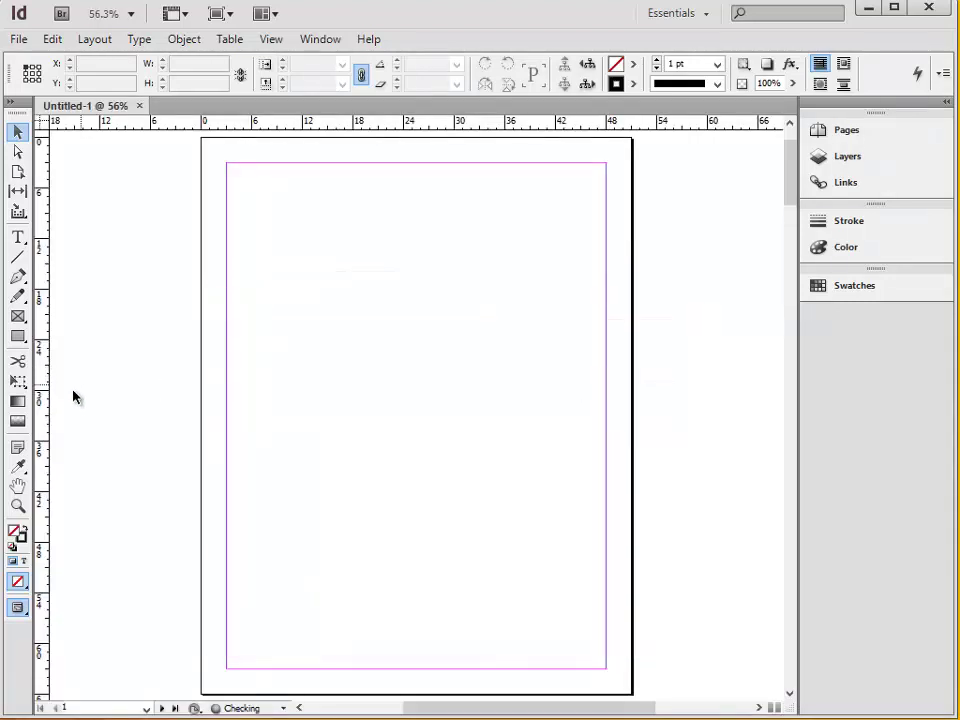
Switch both the vertical and horizontal rulers to inches.
scroll(54, 509, down, 1)
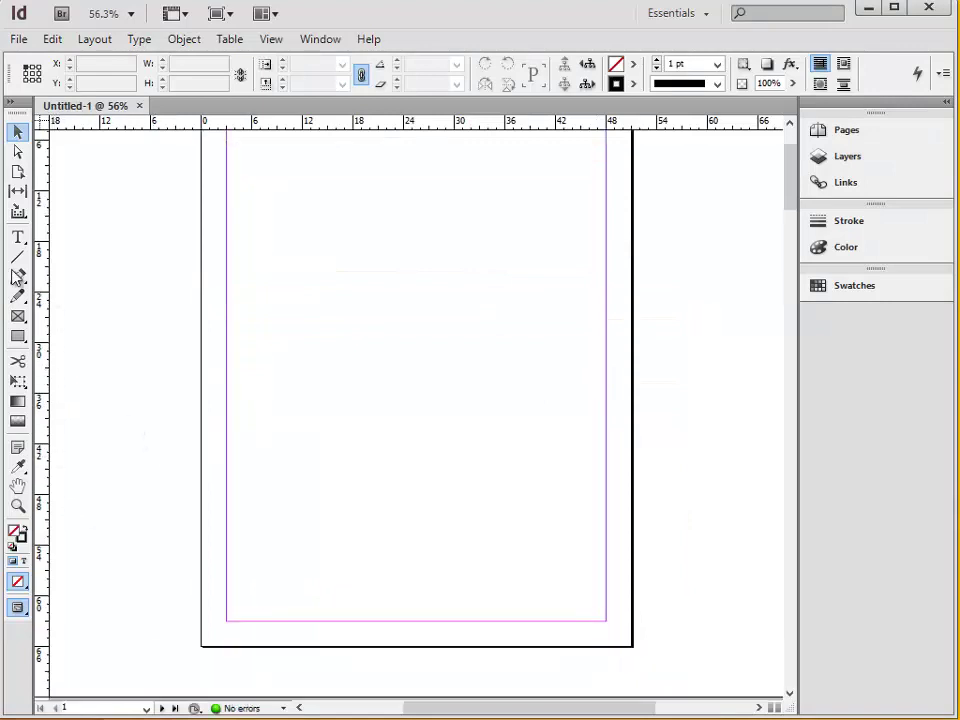
scroll(80, 300, down, 8)
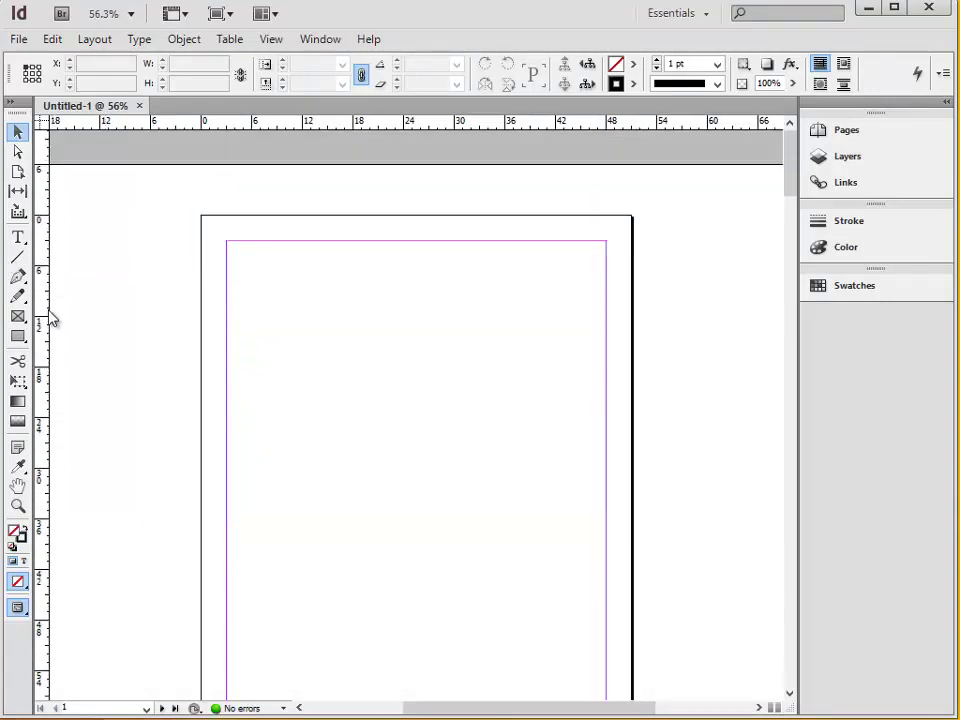
right_click(40, 310)
click(92, 360)
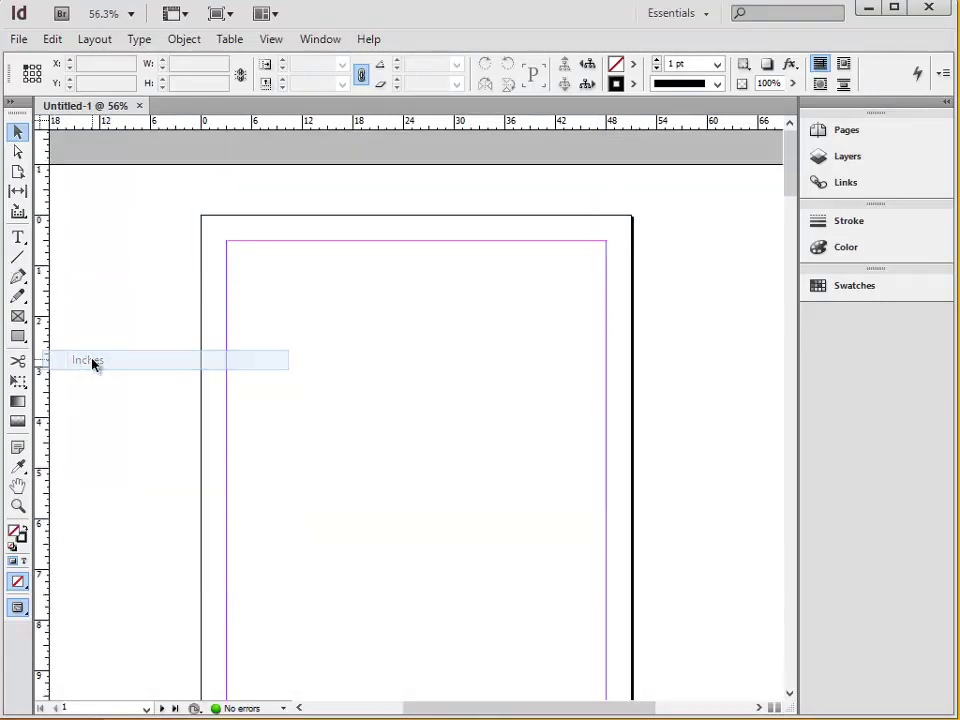
right_click(341, 125)
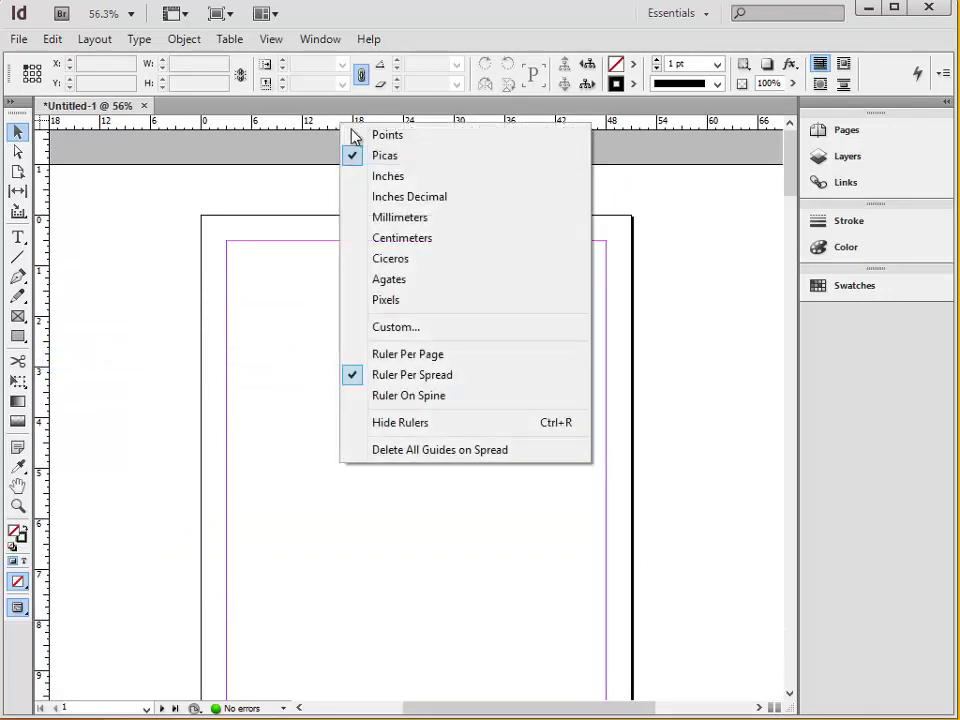
click(392, 177)
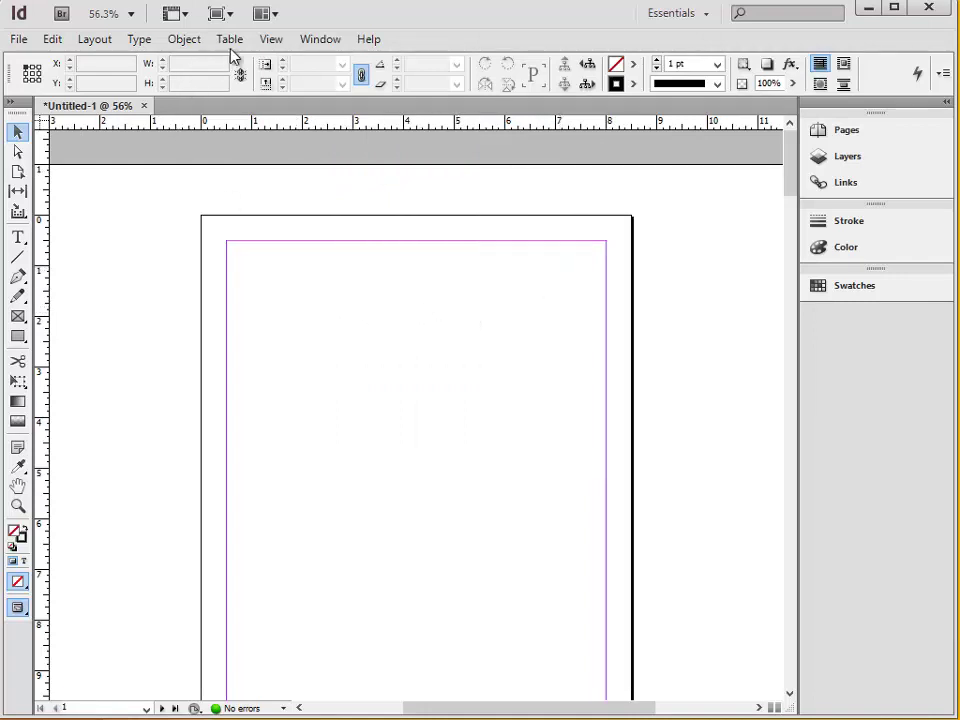
Hide and re-show the rulers, then set the view zoom to 50%.
click(271, 40)
click(358, 341)
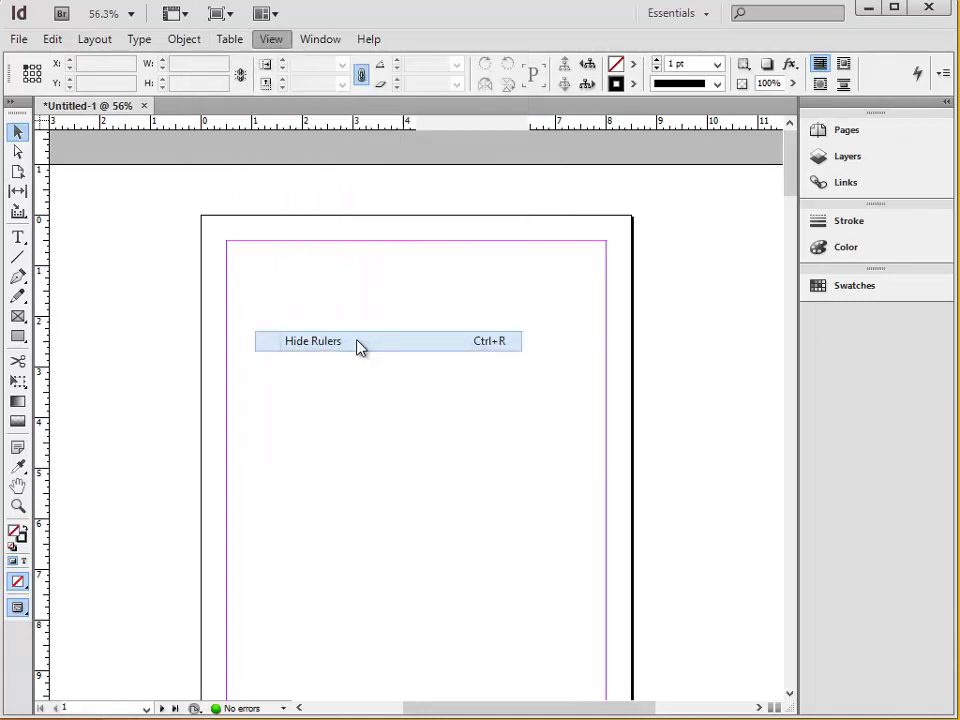
click(271, 40)
click(347, 342)
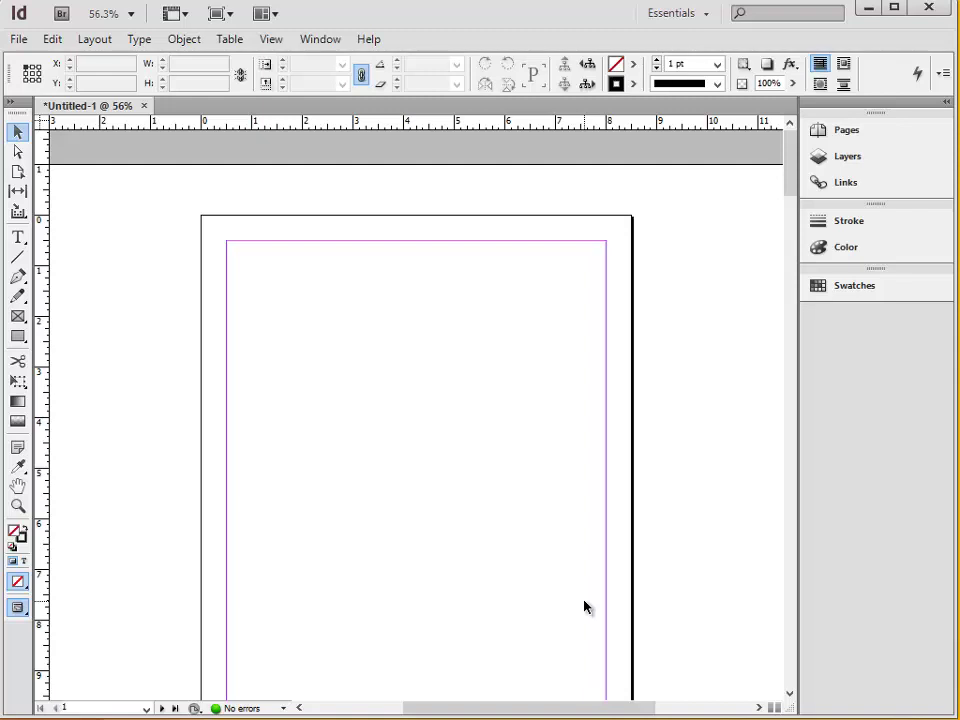
key(ctrl+equal)
key(ctrl+equal)
key(ctrl+minus)
key(ctrl+minus)
key(ctrl+minus)
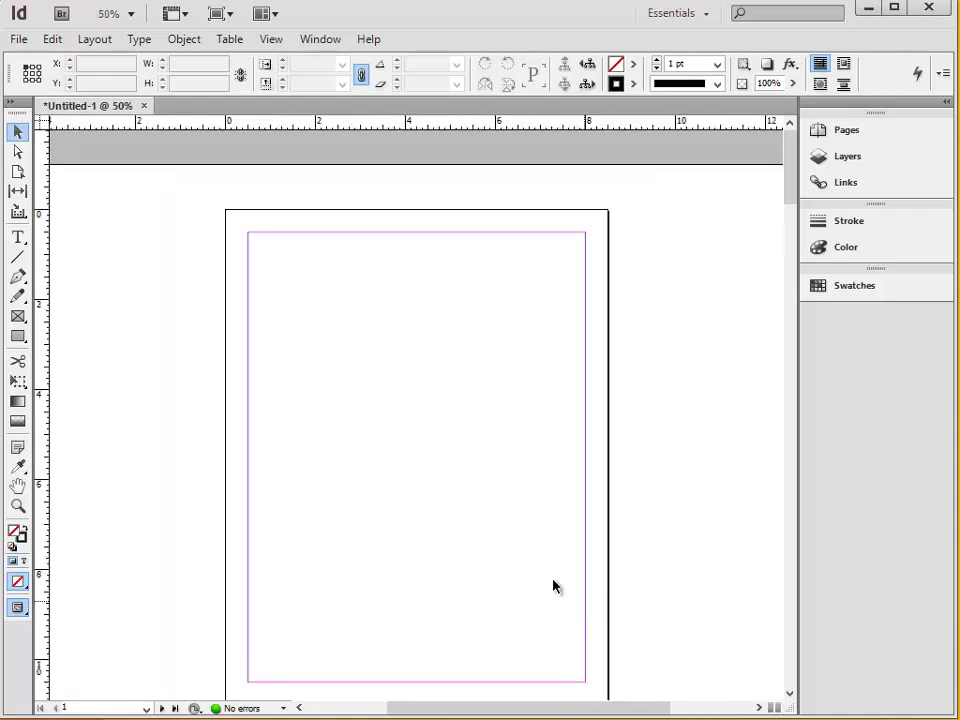
Draw a rectangle frame near the top-left of page 1.
click(17, 337)
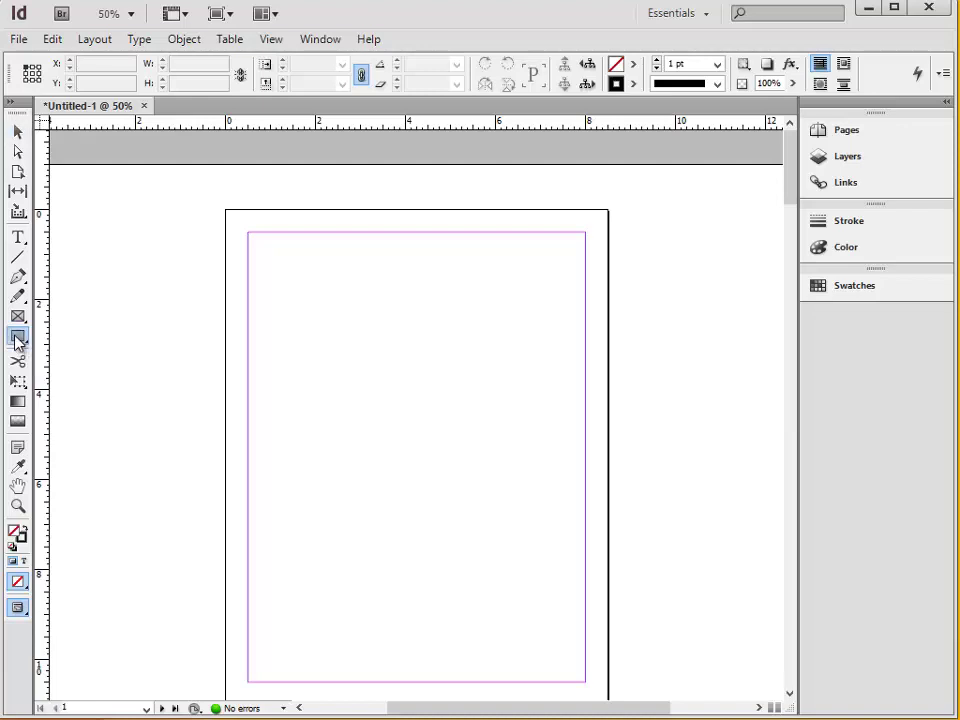
drag(261, 259, 358, 313)
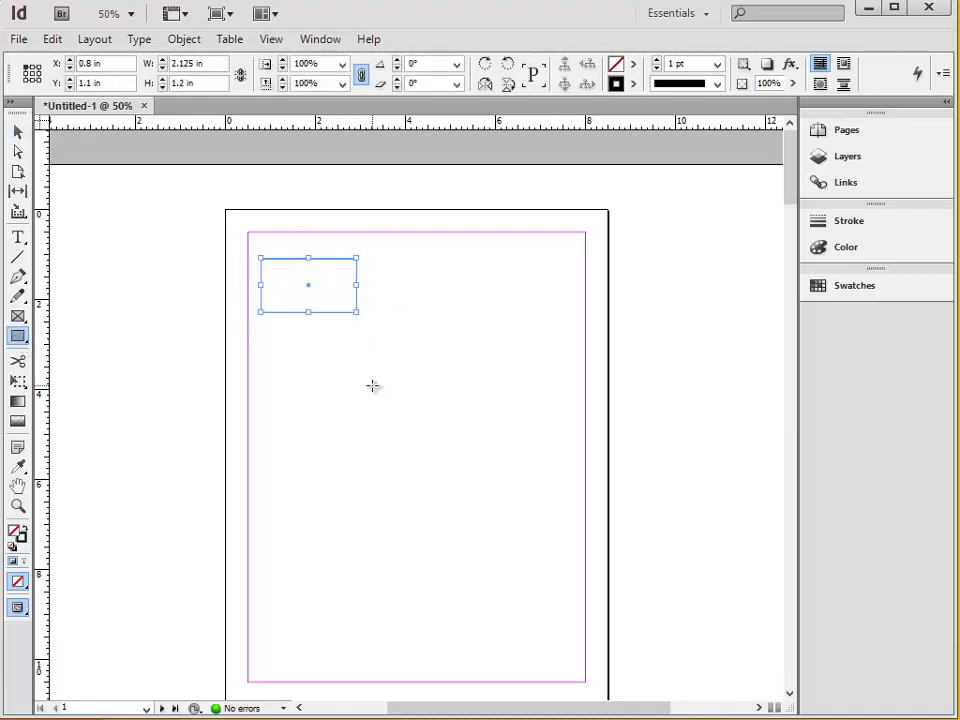
key(ctrl+equal)
key(ctrl+equal)
key(ctrl+equal)
key(ctrl+equal)
key(ctrl+equal)
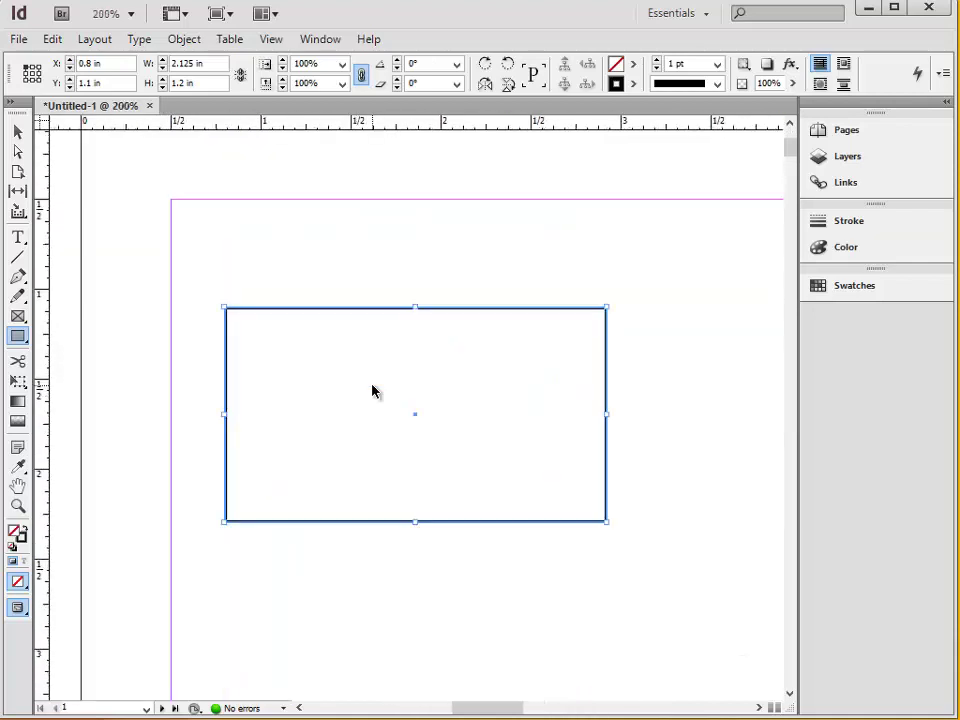
key(ctrl+minus)
key(ctrl+minus)
key(ctrl+minus)
key(ctrl+minus)
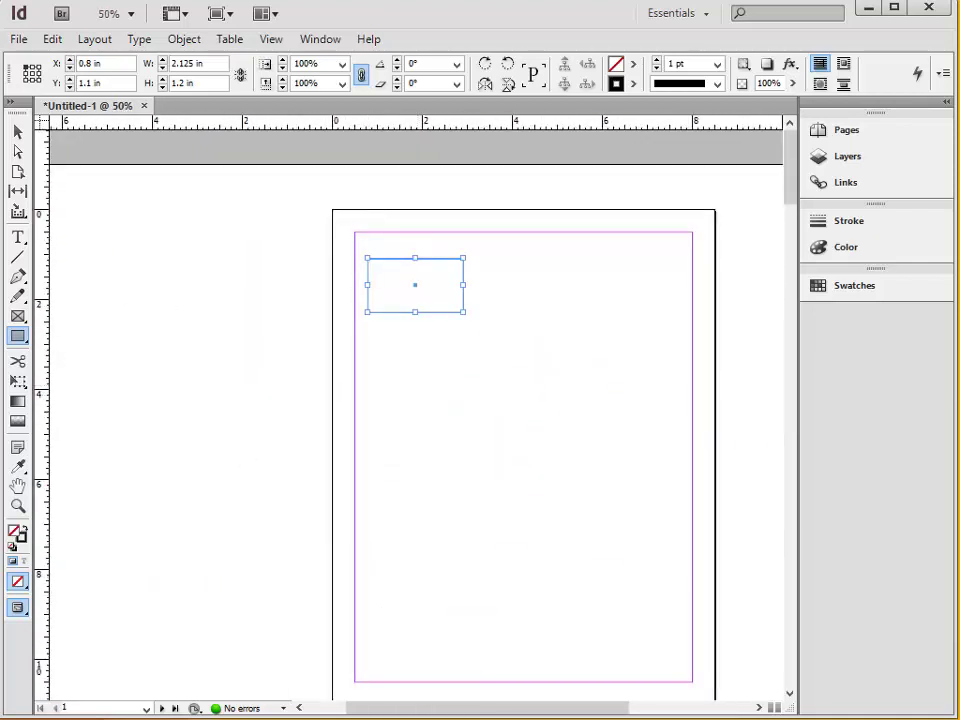
Bring back the rulers and zoom in on the upper-left area of the page.
key(v)
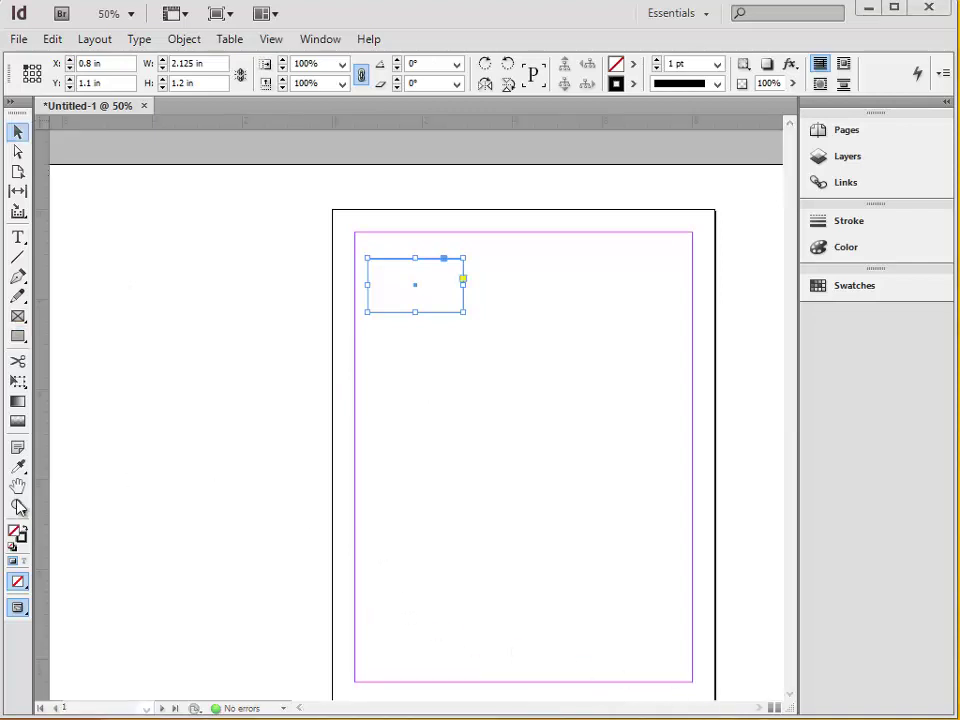
key(ctrl+r)
click(17, 506)
drag(264, 294, 479, 435)
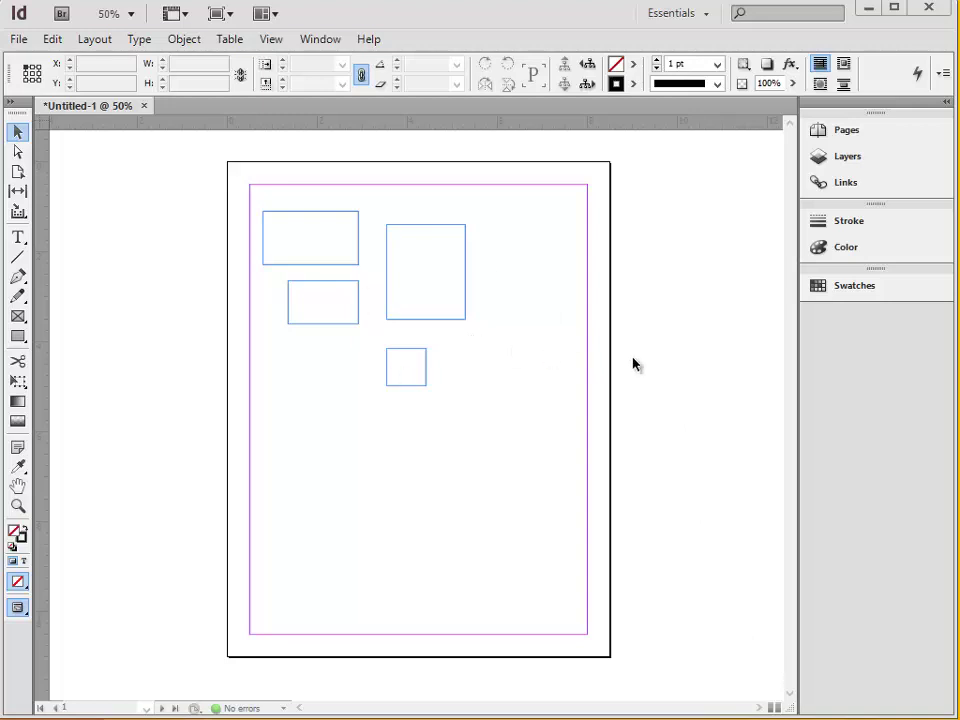
Add Layer 2 and move the tall and small rectangles onto it.
click(846, 158)
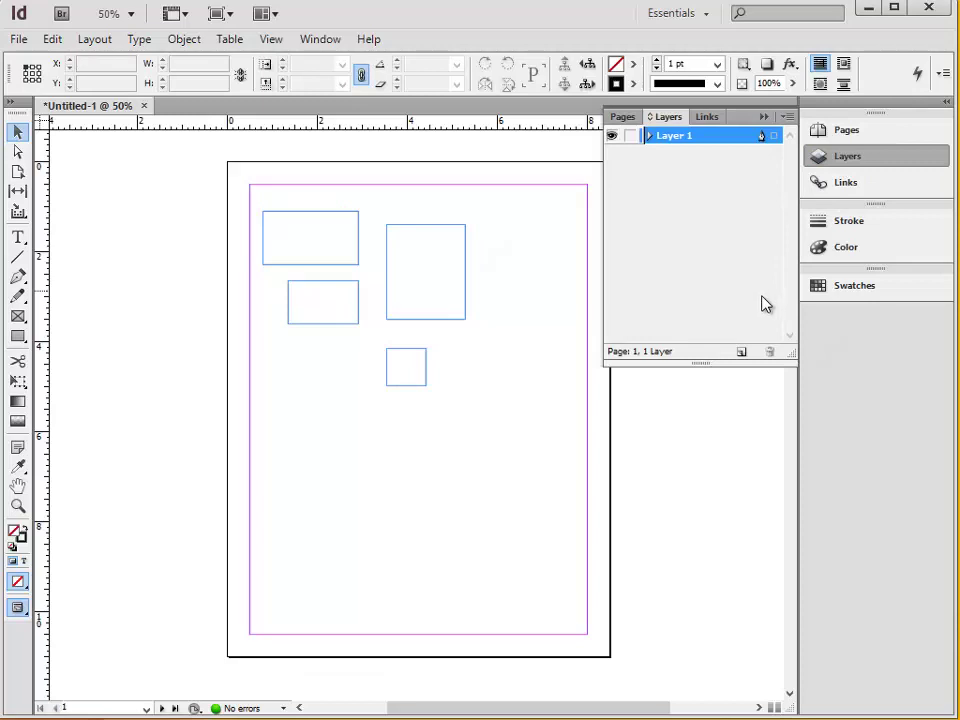
click(742, 353)
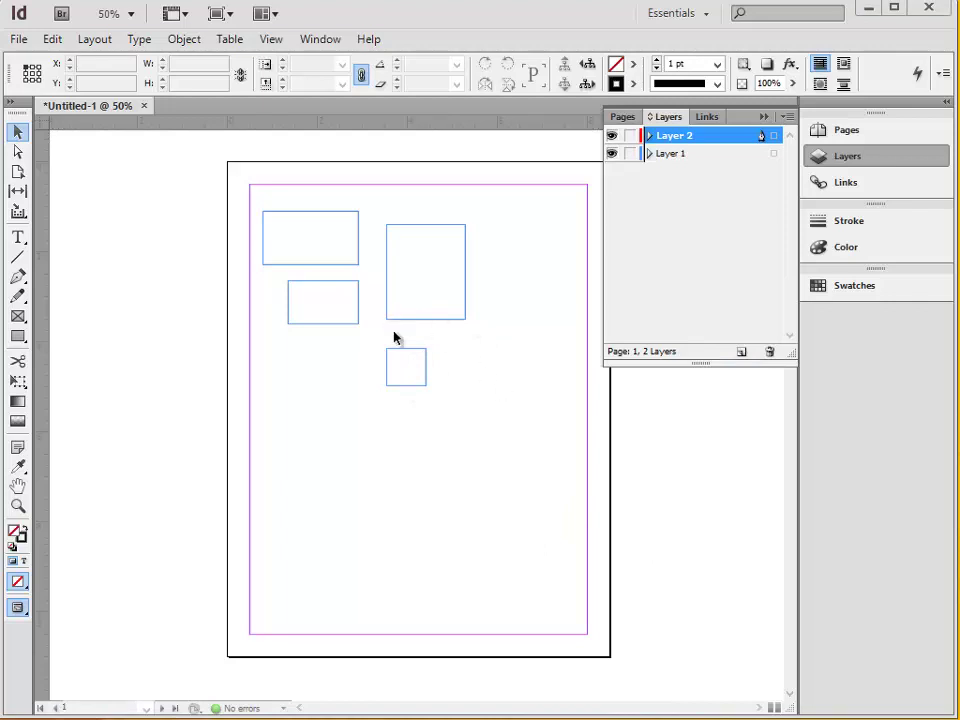
drag(394, 336, 326, 301)
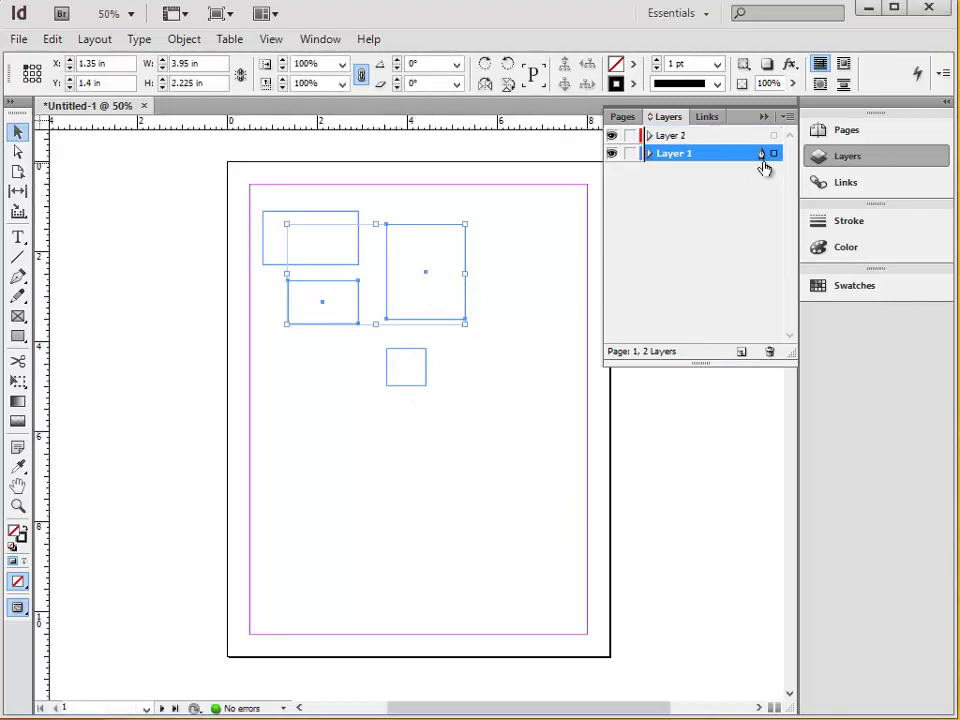
drag(773, 153, 774, 137)
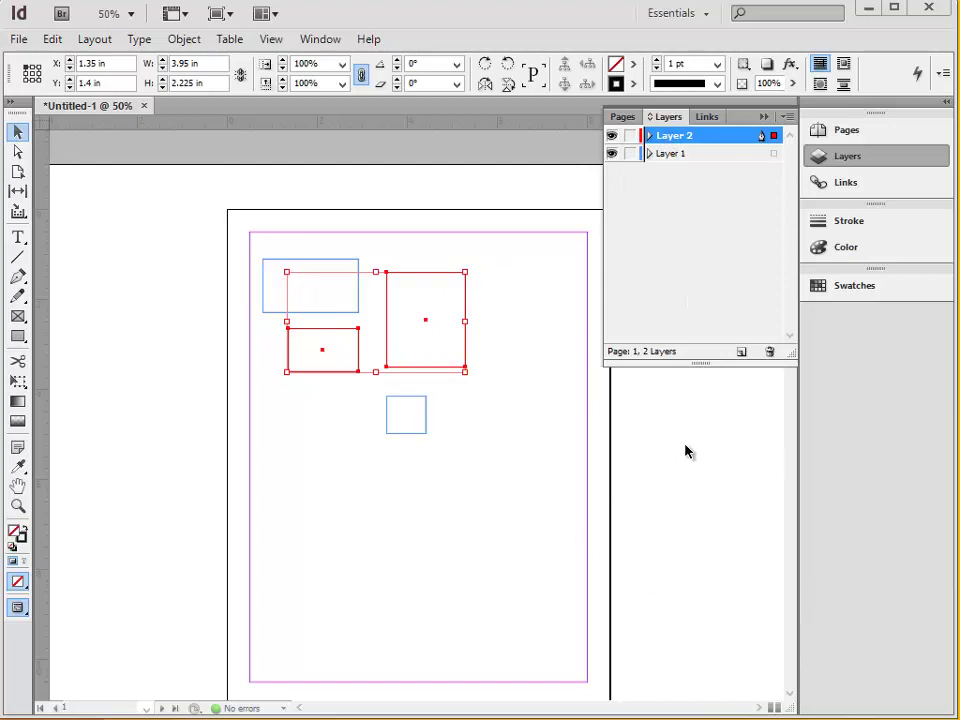
Lock Layer 1 and move the small red rectangle left to the page margin.
click(641, 494)
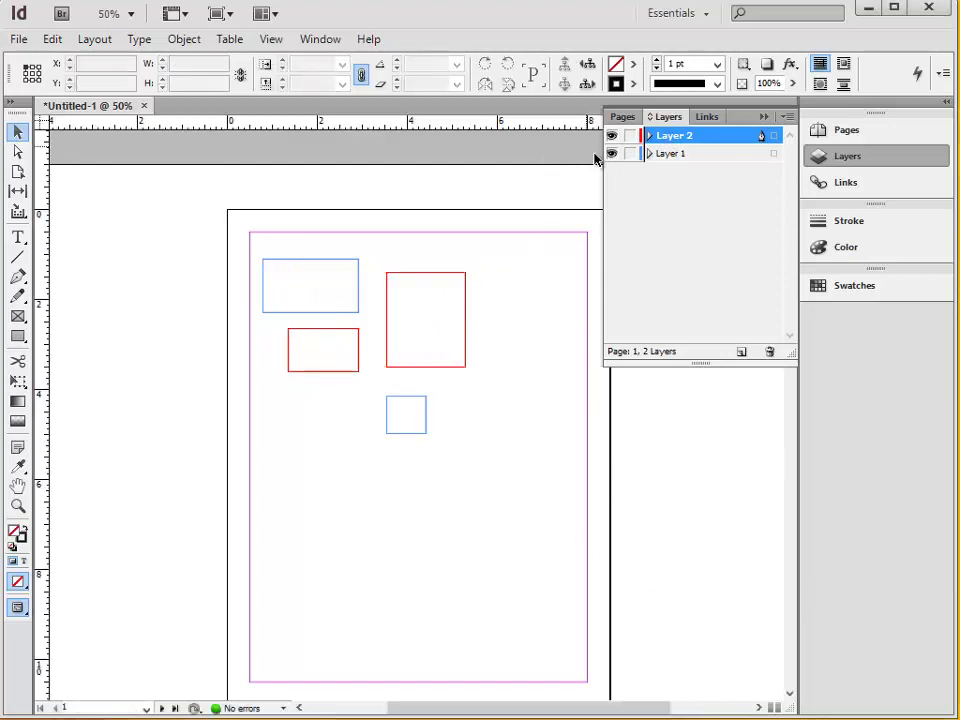
click(628, 154)
drag(535, 470, 291, 304)
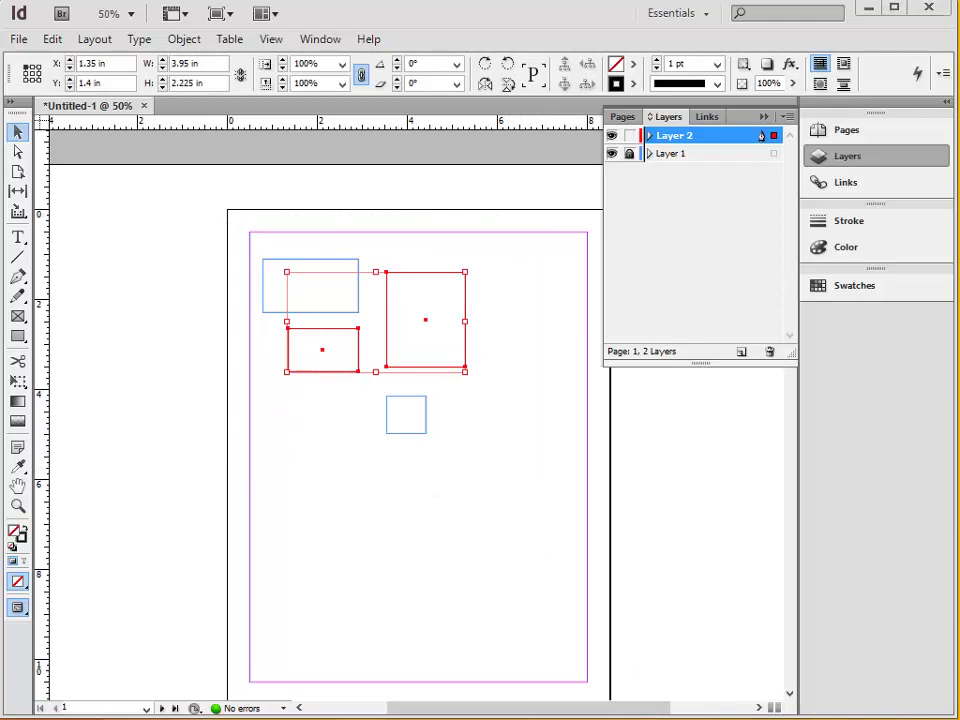
click(516, 456)
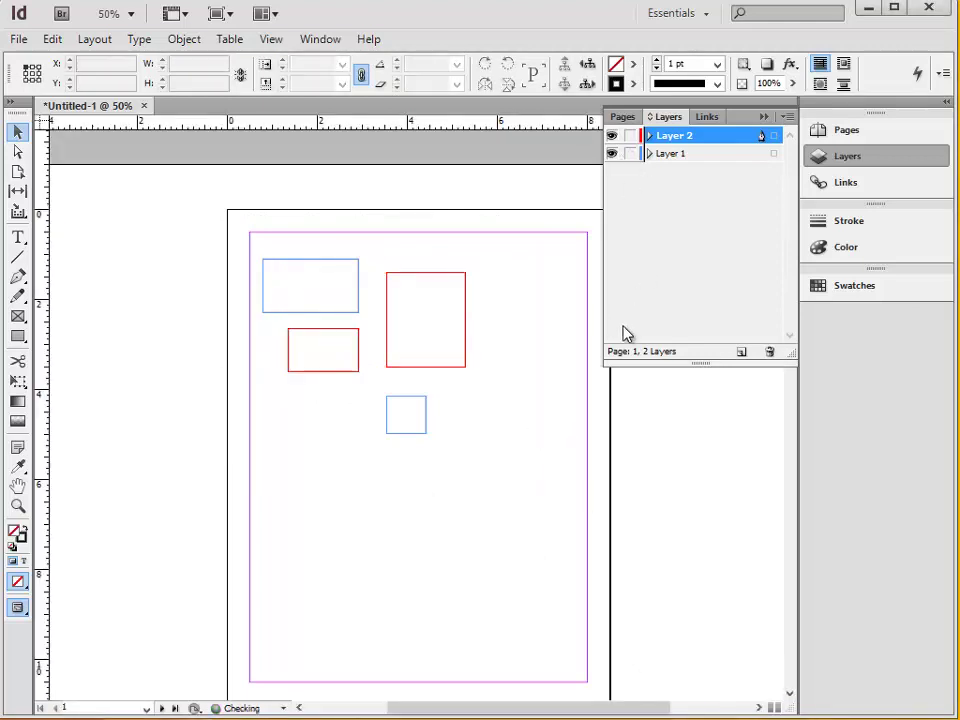
click(365, 369)
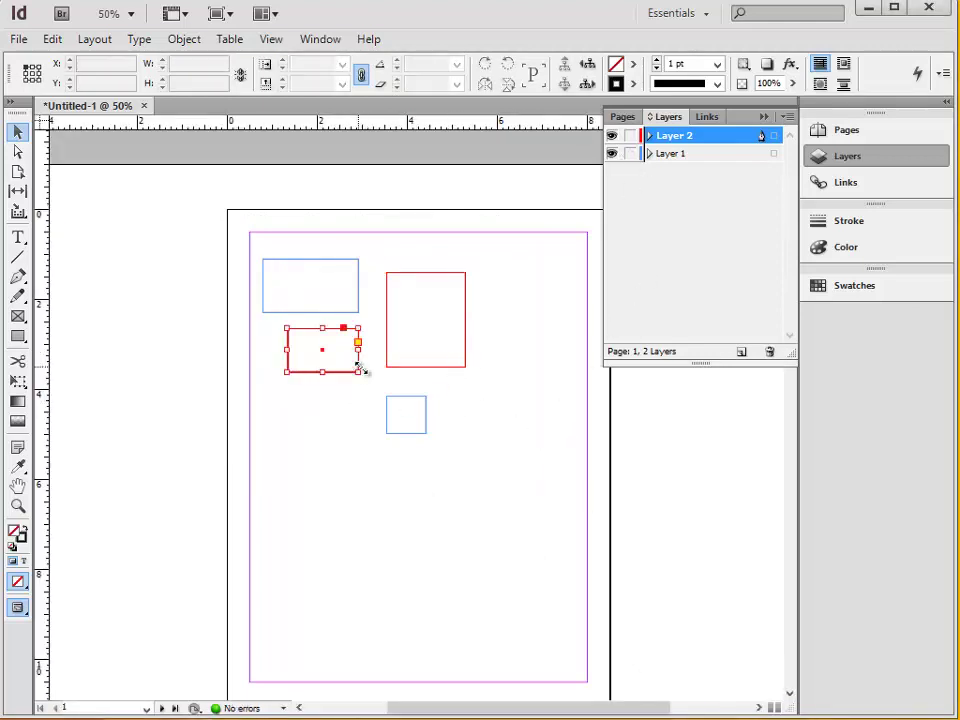
drag(345, 375, 318, 369)
Add a horizontal guide across the page middle and a vertical guide on the right.
click(361, 472)
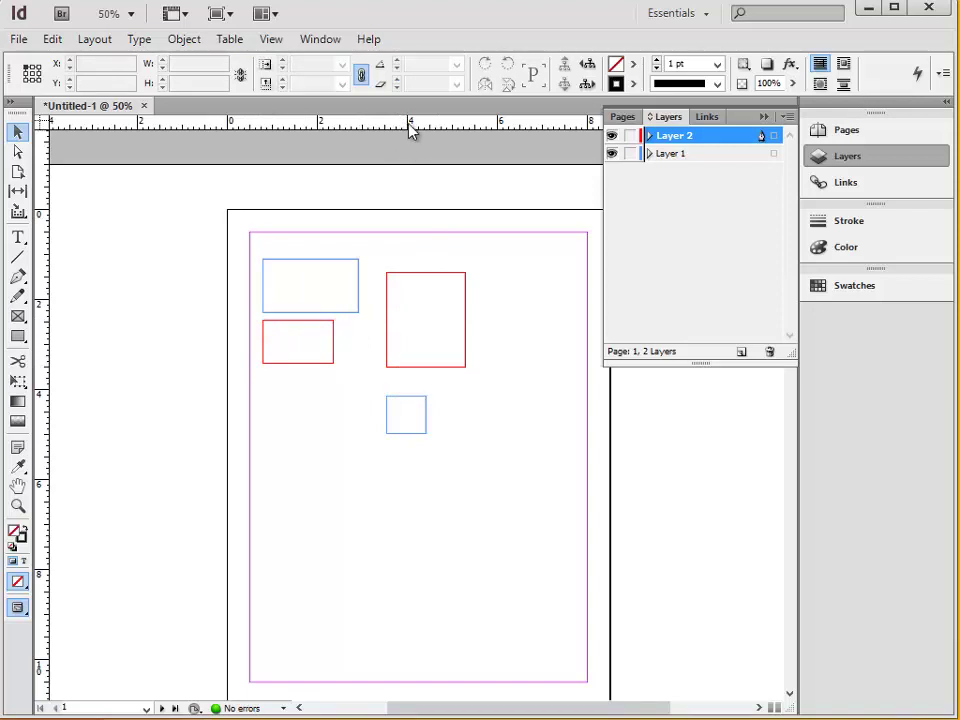
drag(392, 124, 441, 465)
drag(45, 450, 341, 486)
drag(40, 484, 243, 466)
Create Layer 3, move the guides onto it, and hide that layer.
click(525, 521)
click(741, 352)
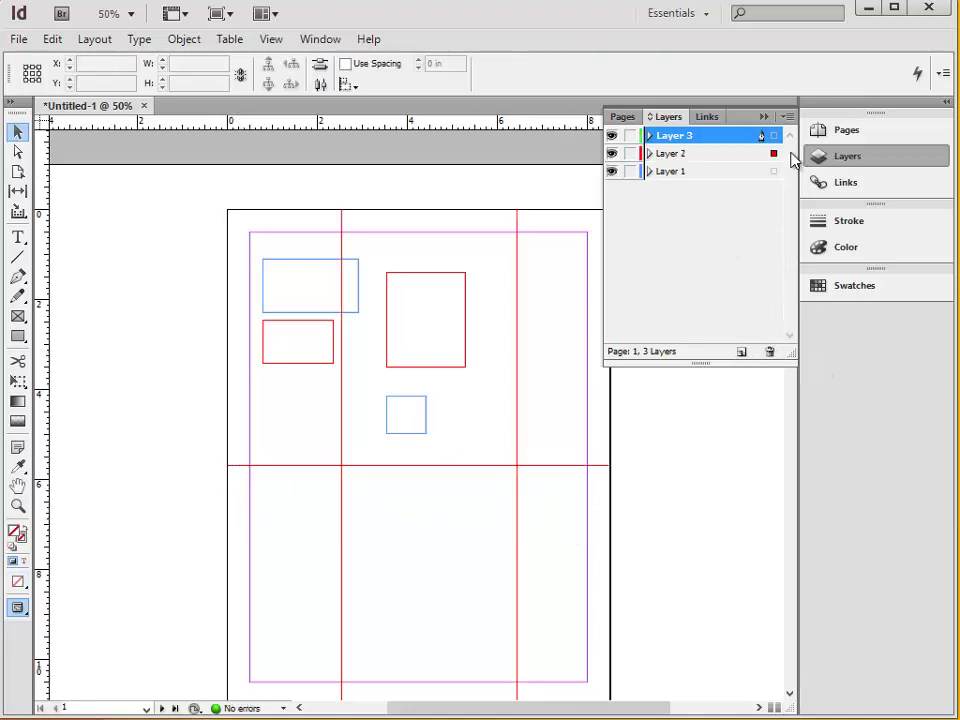
drag(774, 155, 774, 135)
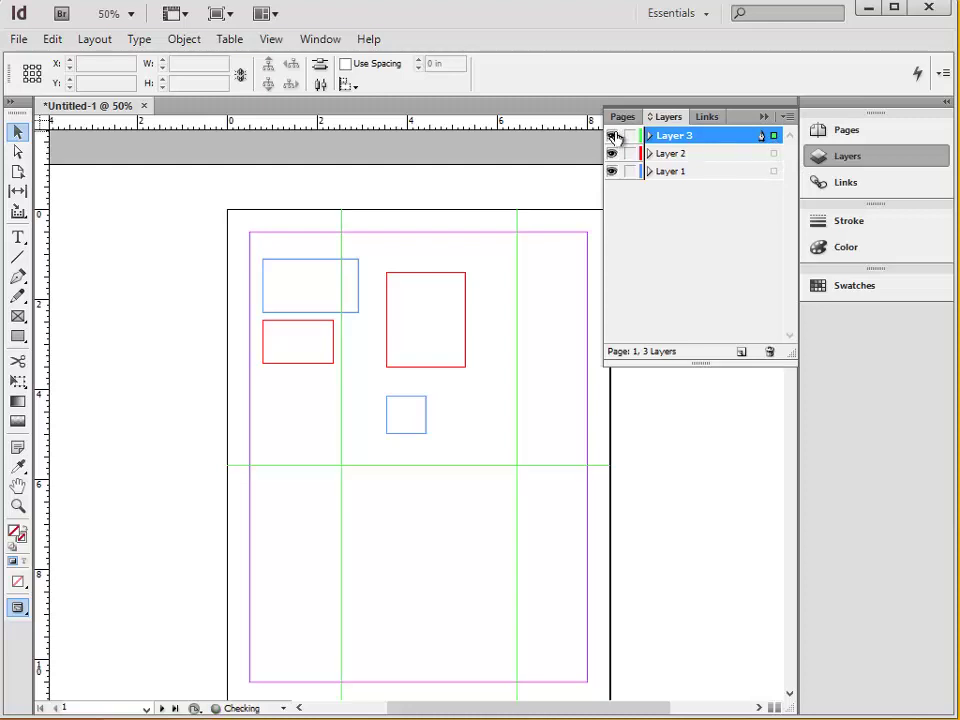
click(612, 135)
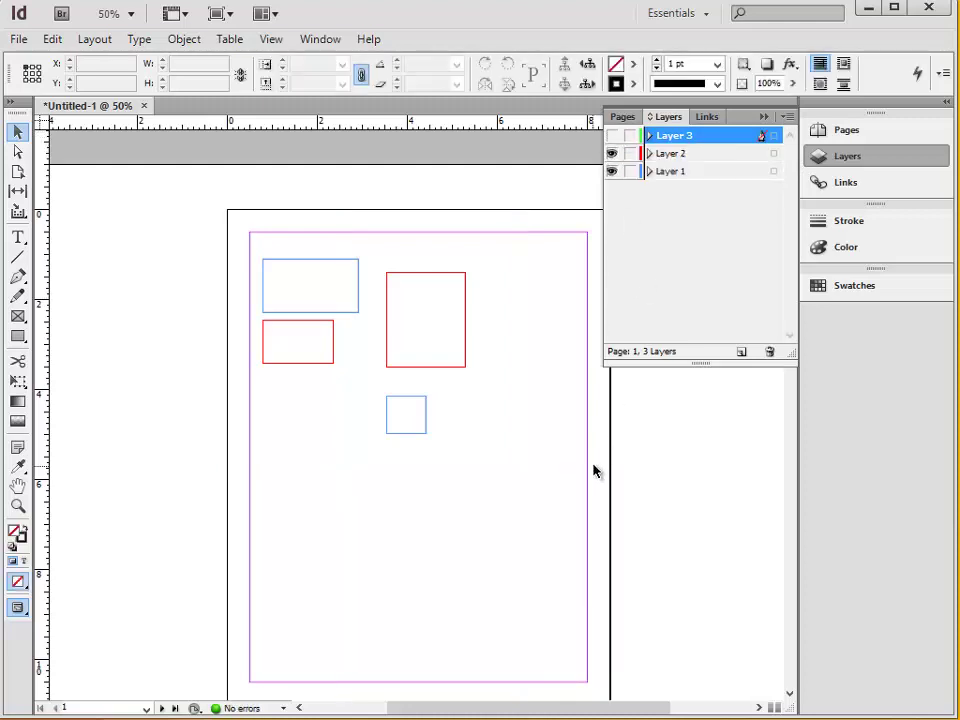
Turn on the document grid from View > Grids & Guides.
scroll(594, 465, down, 1)
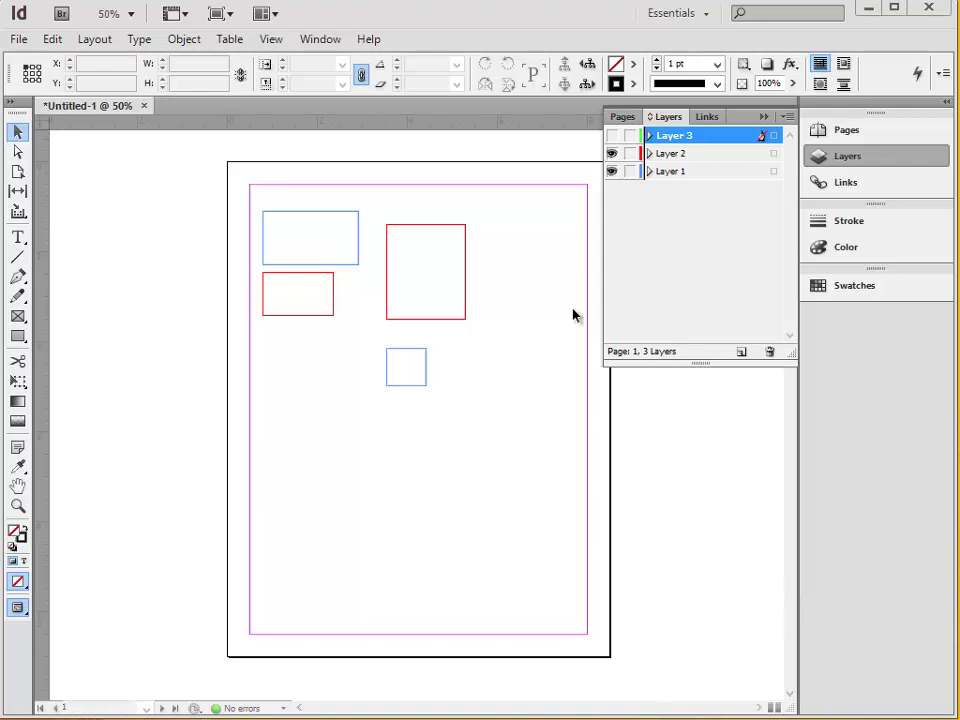
click(273, 42)
mouse_move(394, 390)
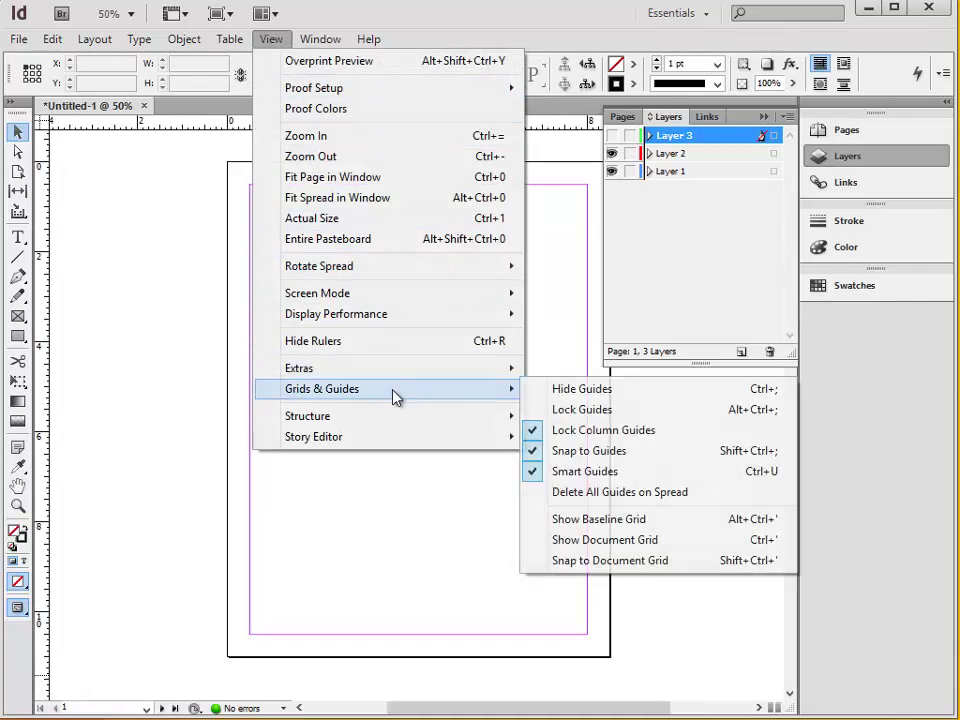
click(640, 540)
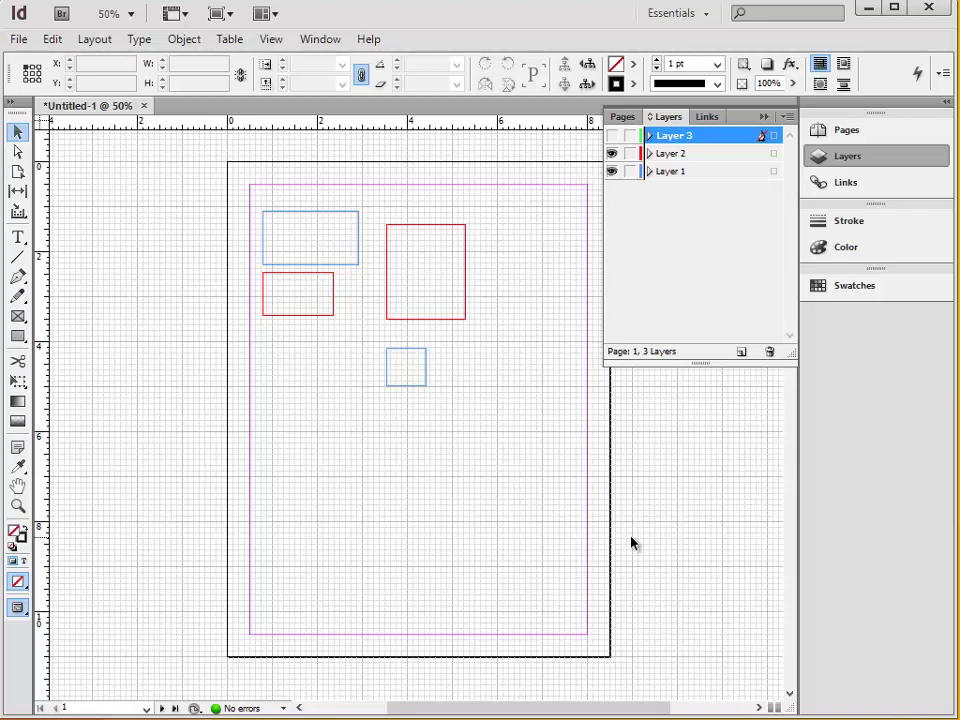
Make Layer 1 active and begin a new master page with prefix Tu-S from the Pages panel.
click(761, 171)
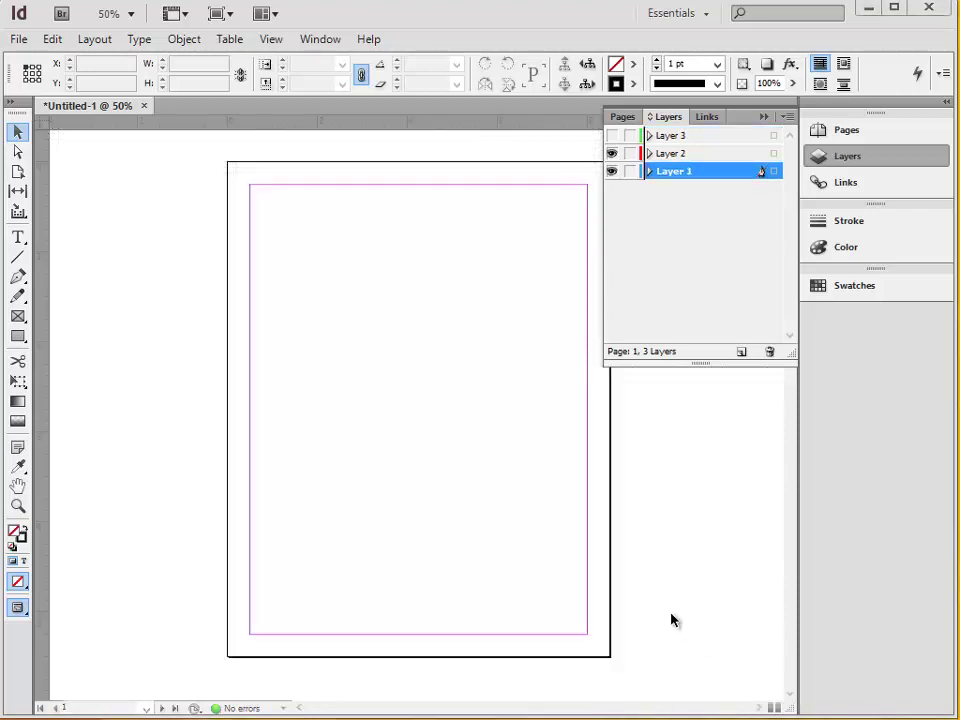
click(846, 131)
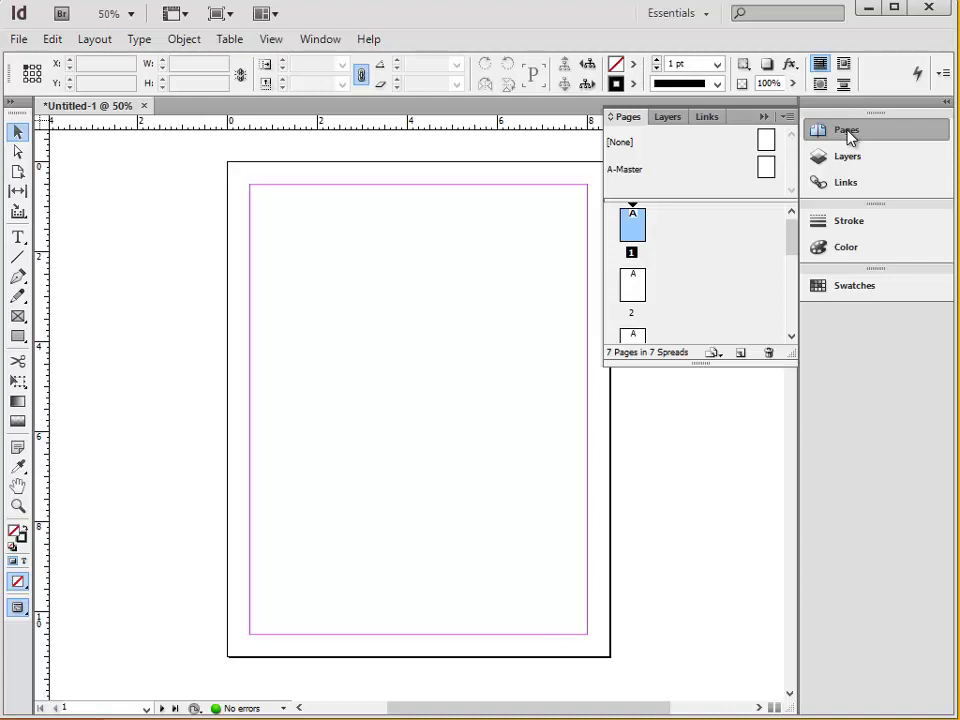
click(788, 117)
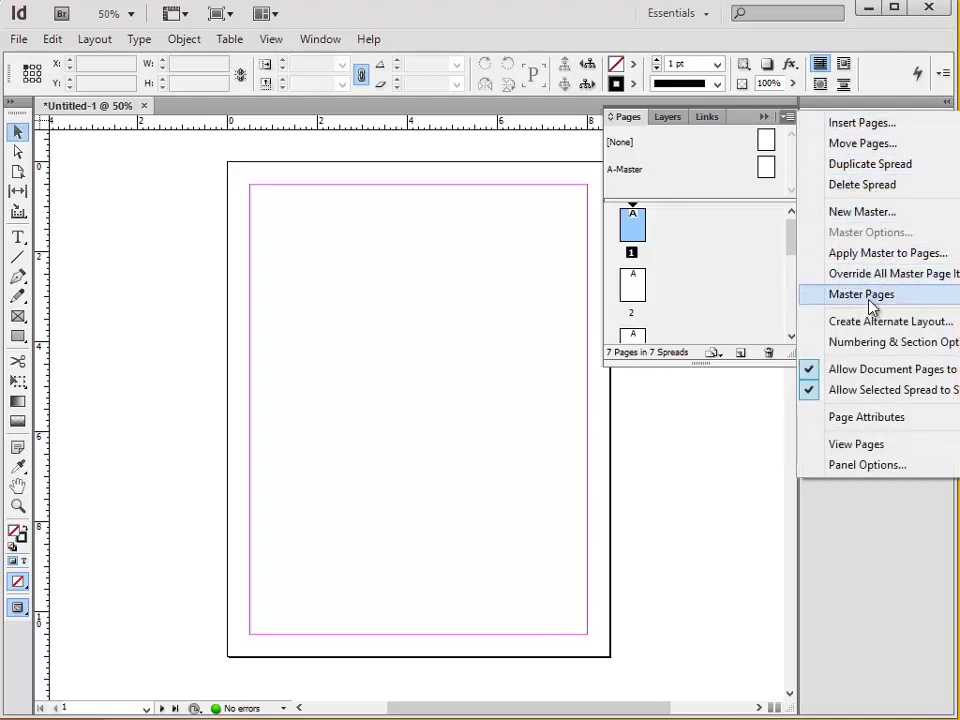
click(857, 213)
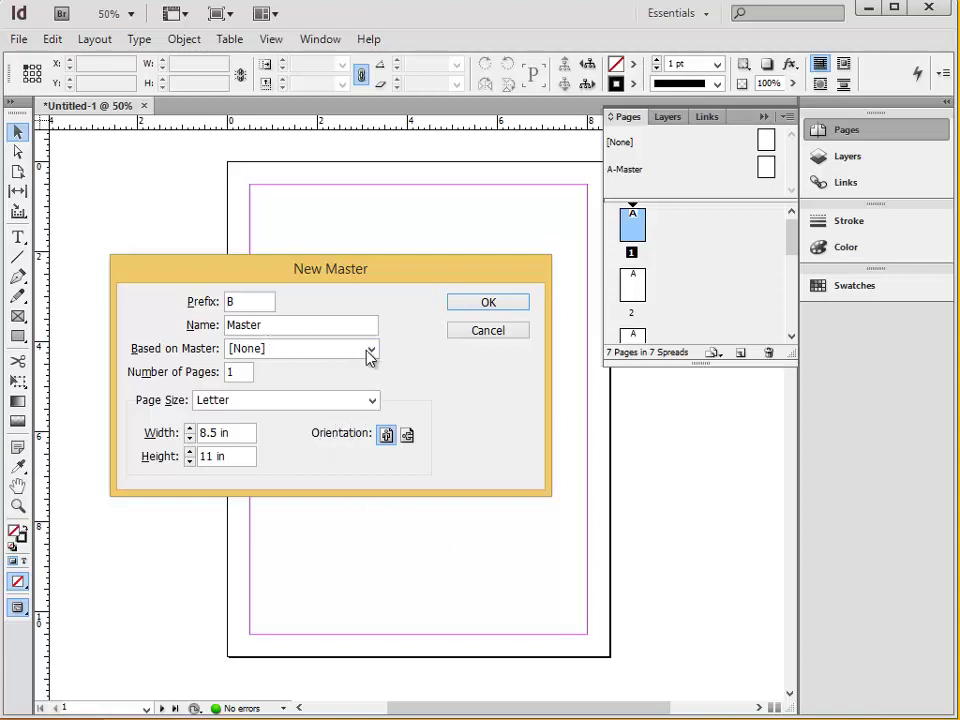
click(247, 305)
Create and open Tu-S-Master, adding a bottom text frame reading 'daily documents'.
click(483, 301)
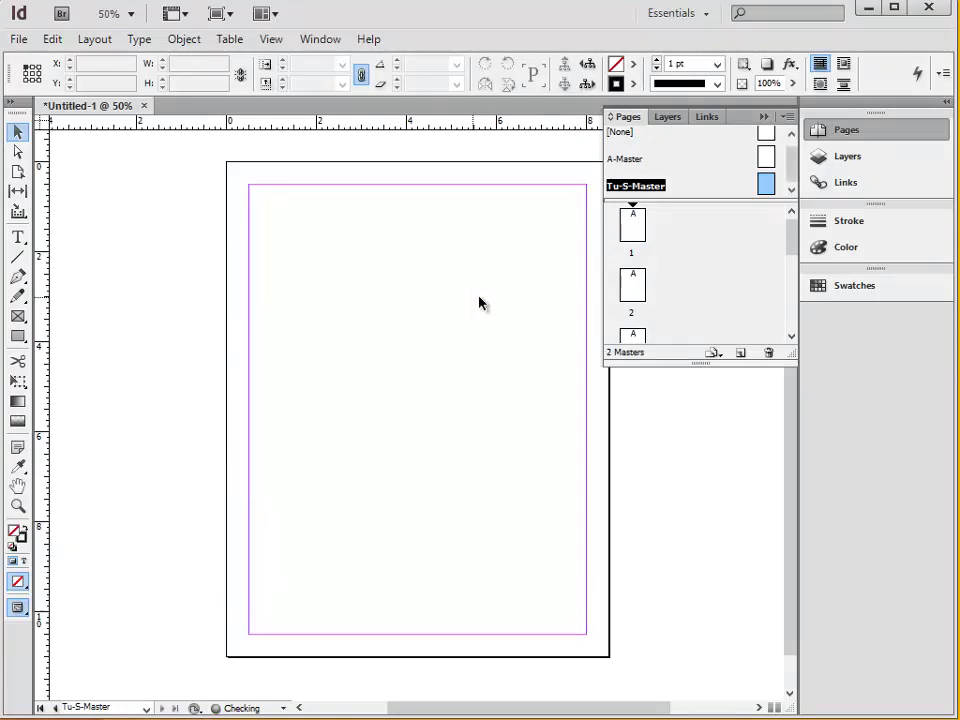
double_click(768, 186)
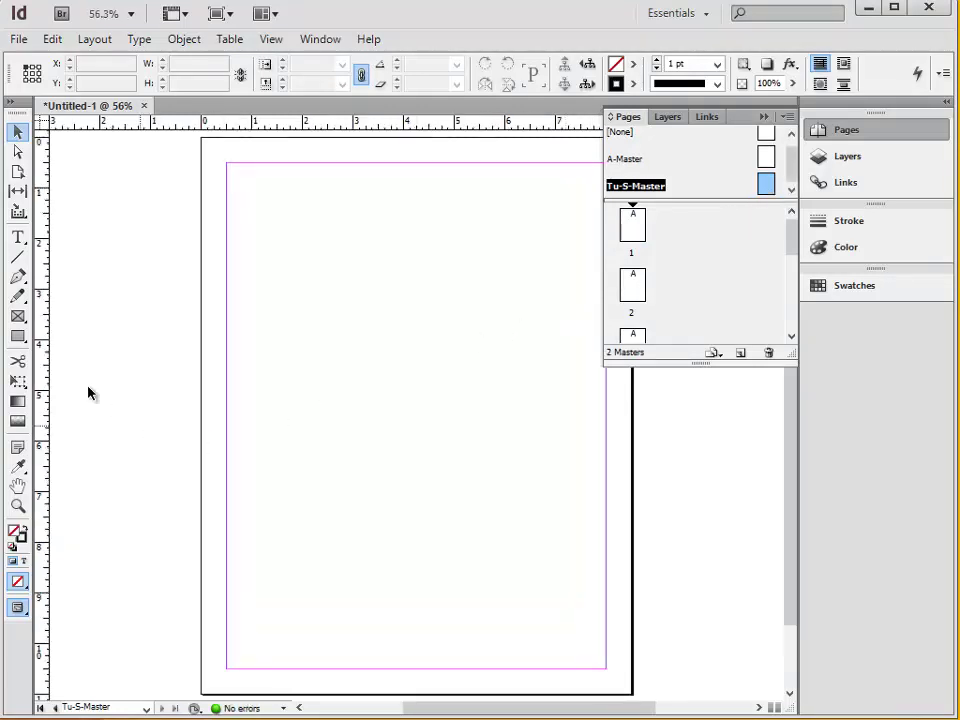
click(18, 238)
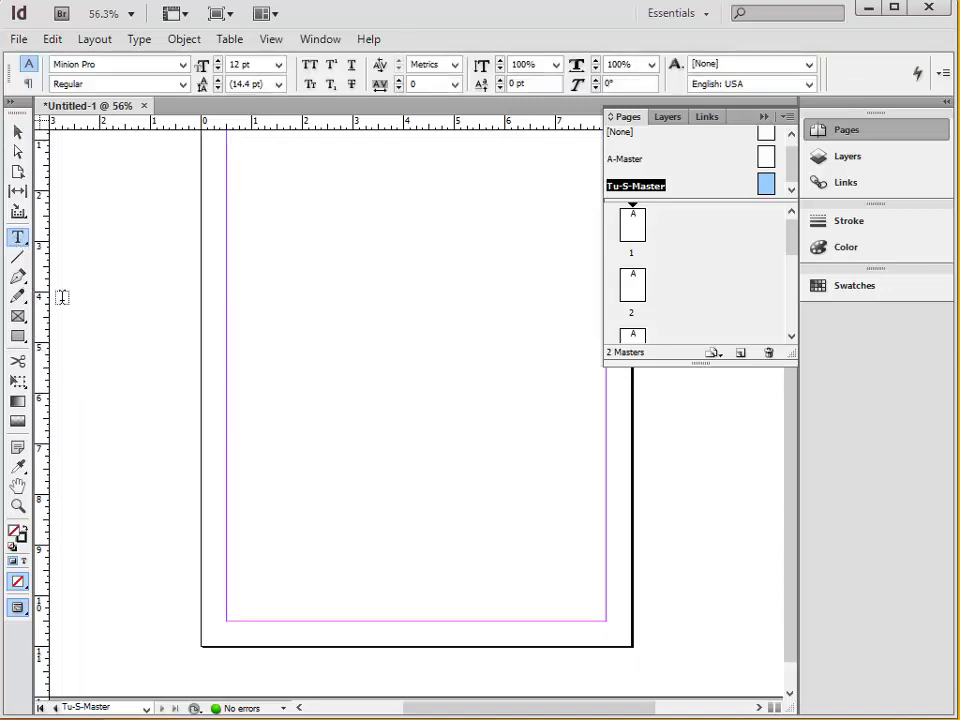
drag(228, 606, 413, 619)
text(daily documents)
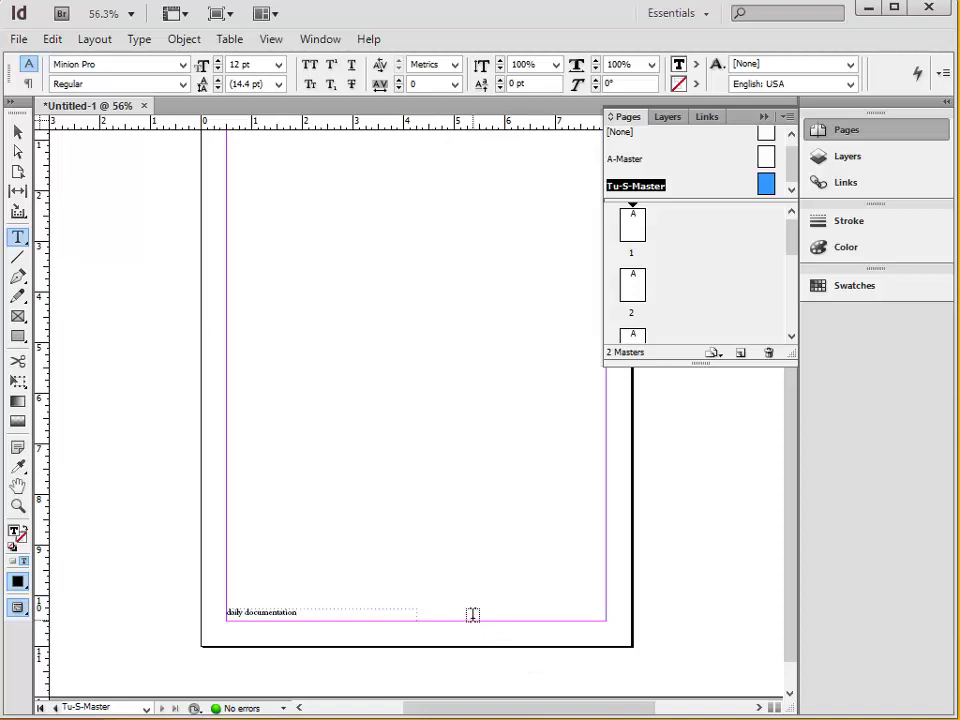
Add footer text frames reading 'DATE' at the right and 'description' just above.
drag(530, 611, 613, 620)
text(DATE)
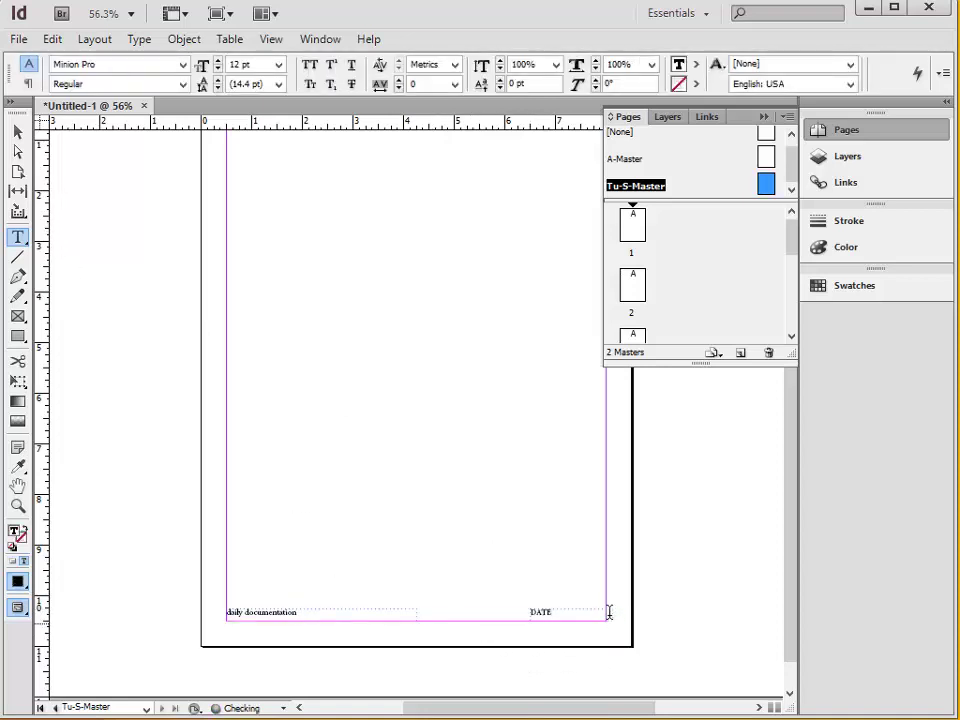
drag(297, 572, 516, 602)
text(description)
key(Escape)
click(491, 408)
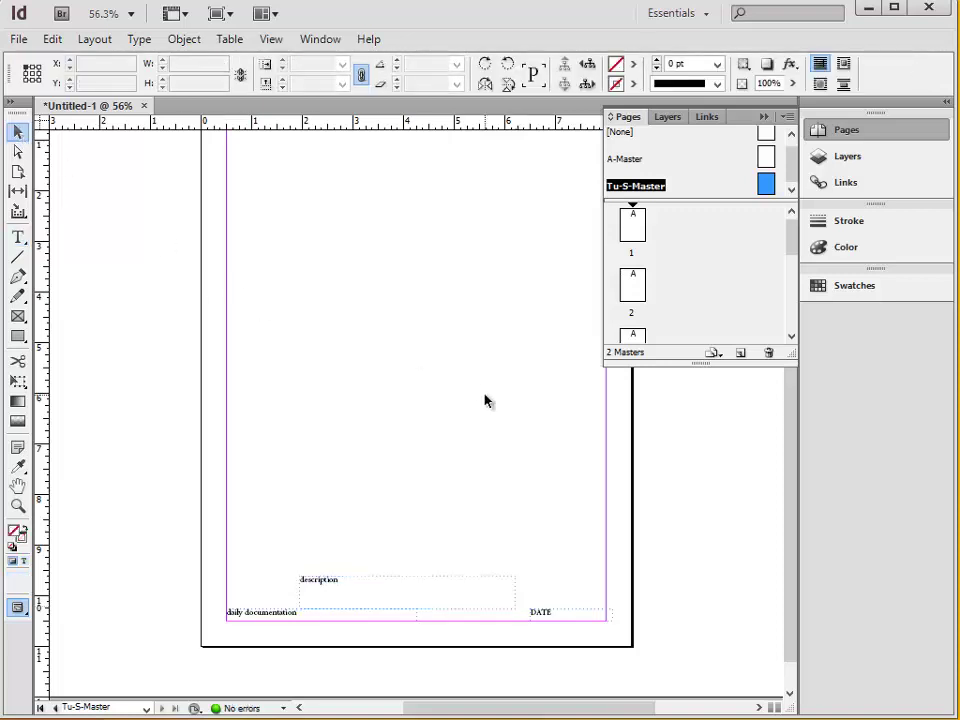
Apply Tu-S-Master to pages 2 through the end of the document.
key(ctrl+r)
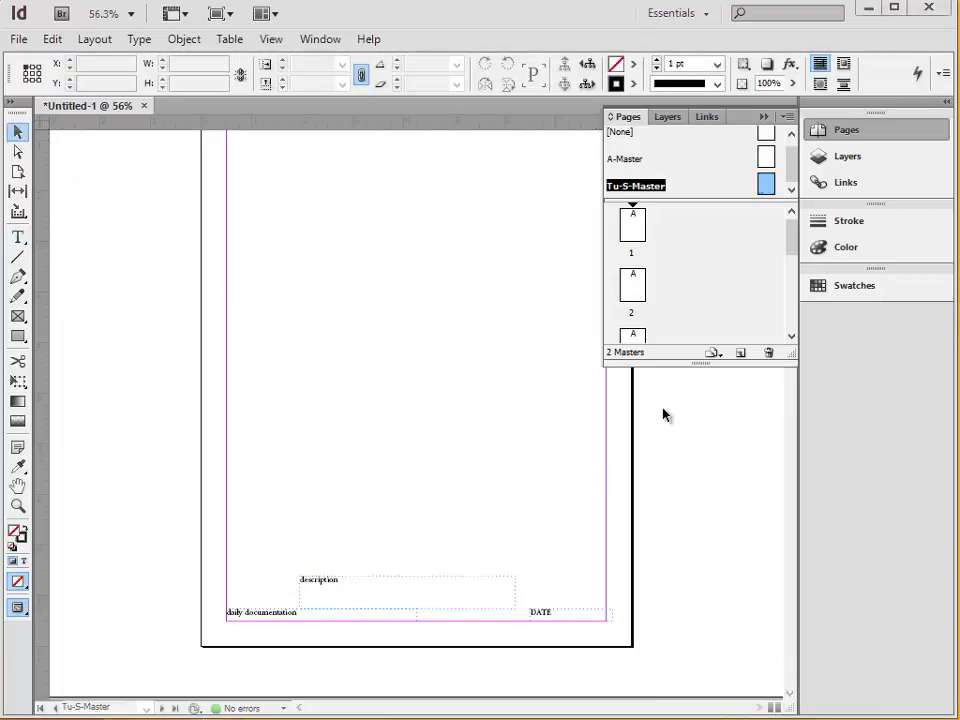
right_click(765, 193)
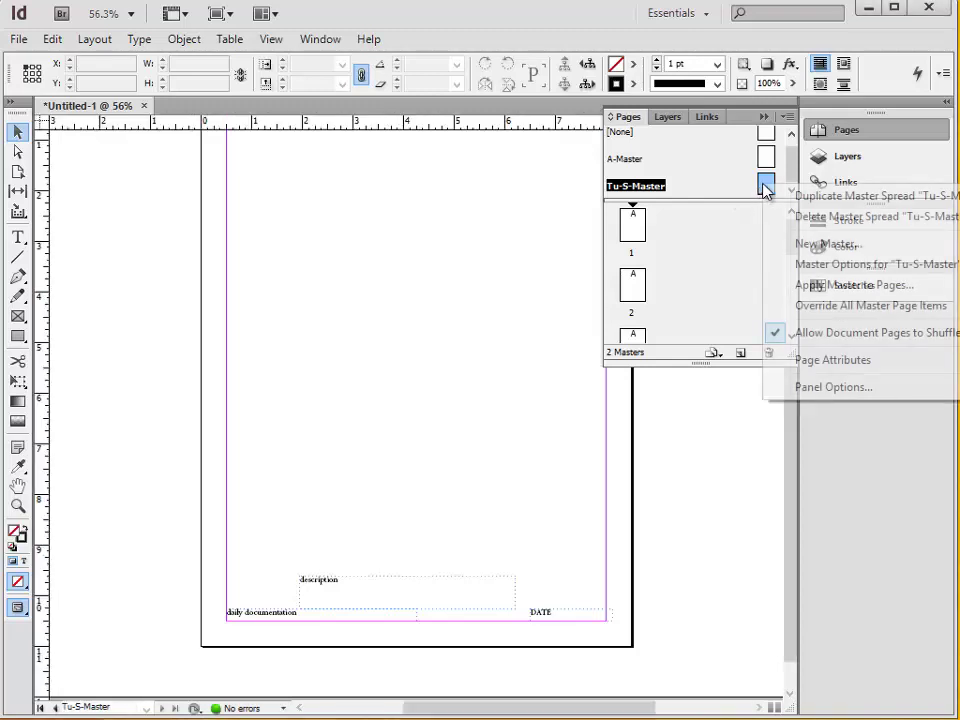
click(821, 285)
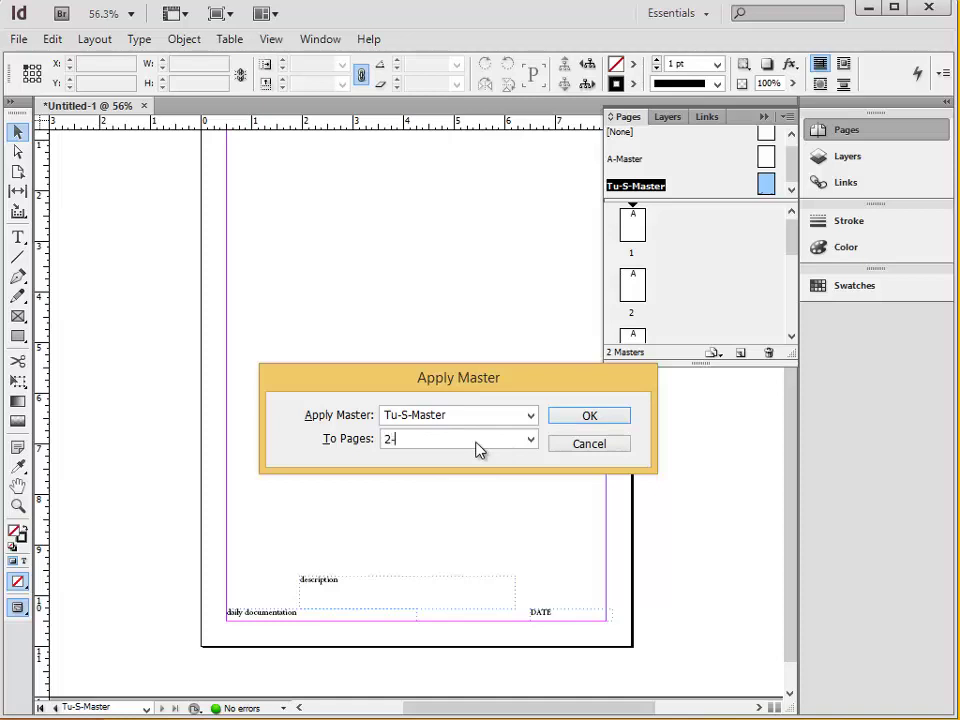
click(601, 421)
Visit pages 2 and 3 to check that the master footer text appears.
double_click(636, 292)
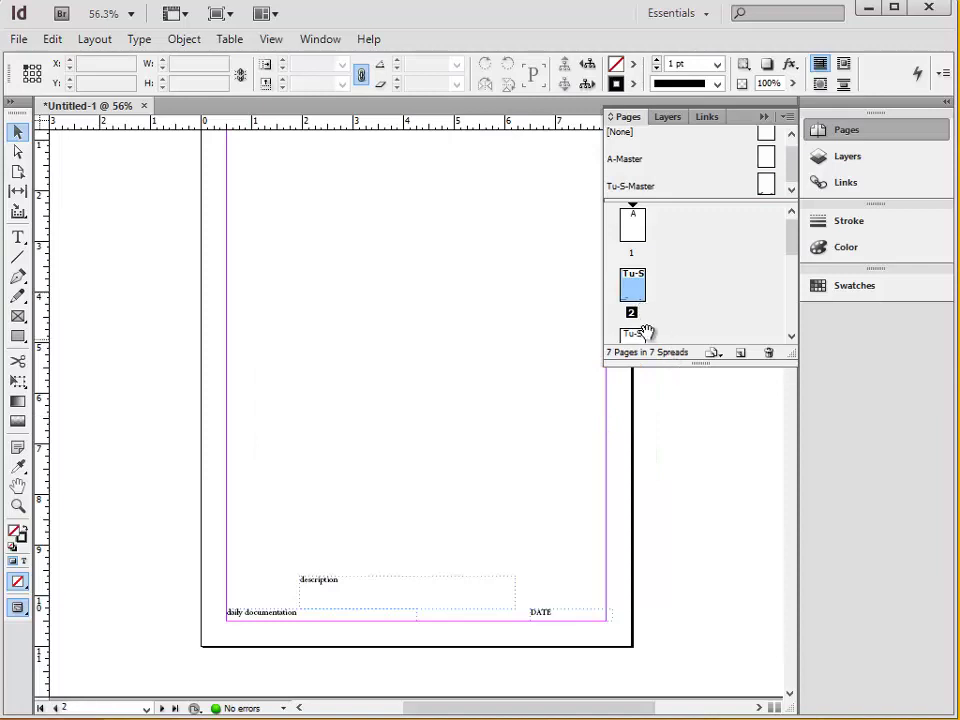
double_click(640, 336)
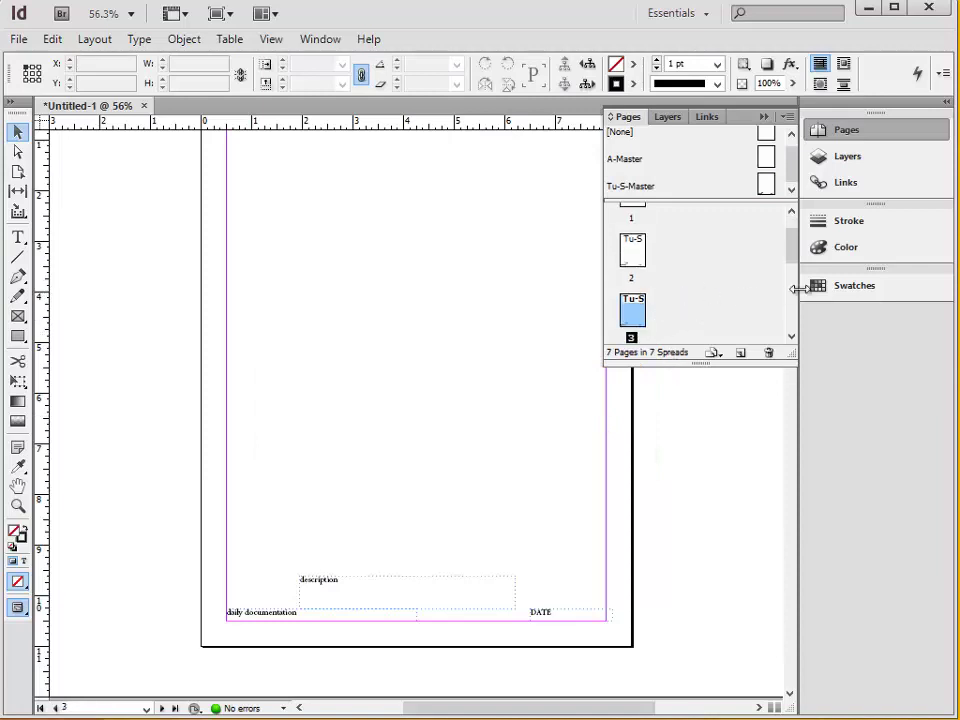
drag(792, 257, 797, 221)
double_click(645, 283)
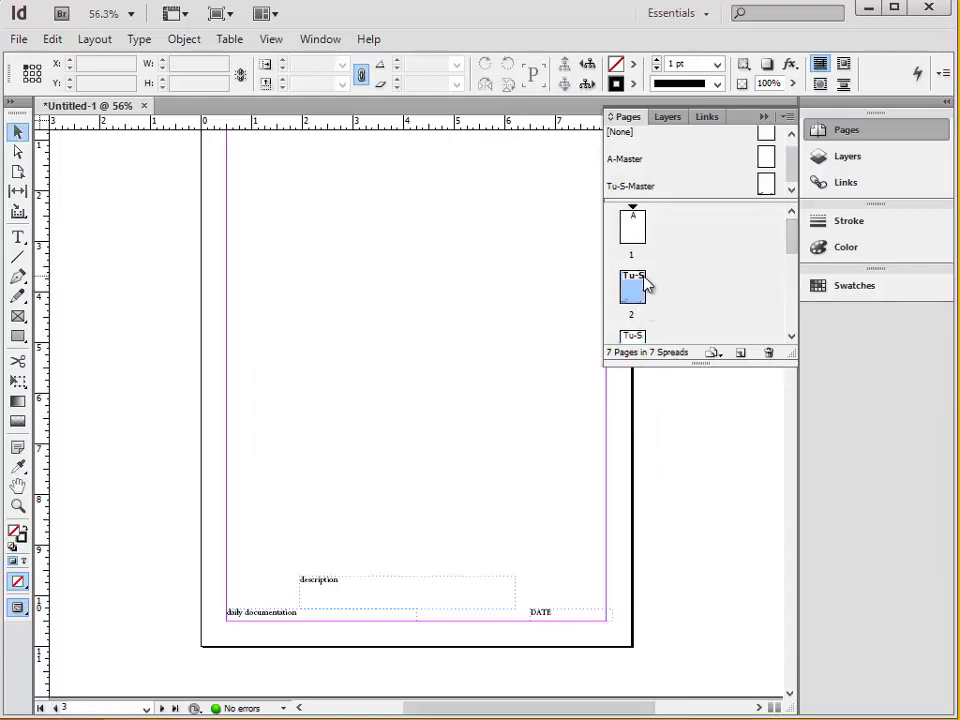
scroll(540, 505, down, 2)
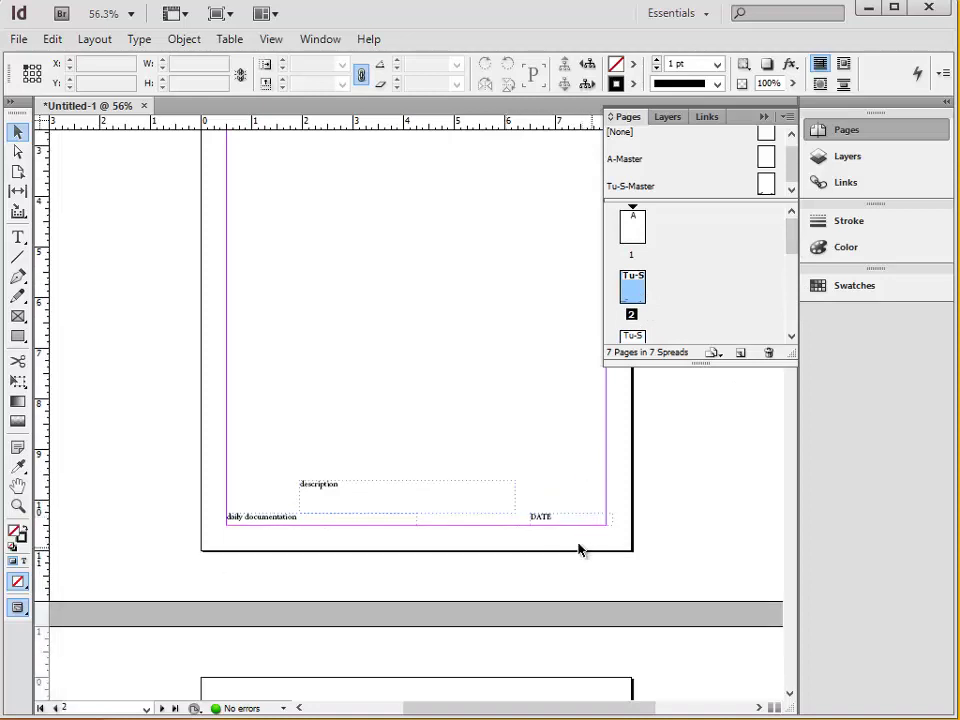
scroll(603, 518, down, 13)
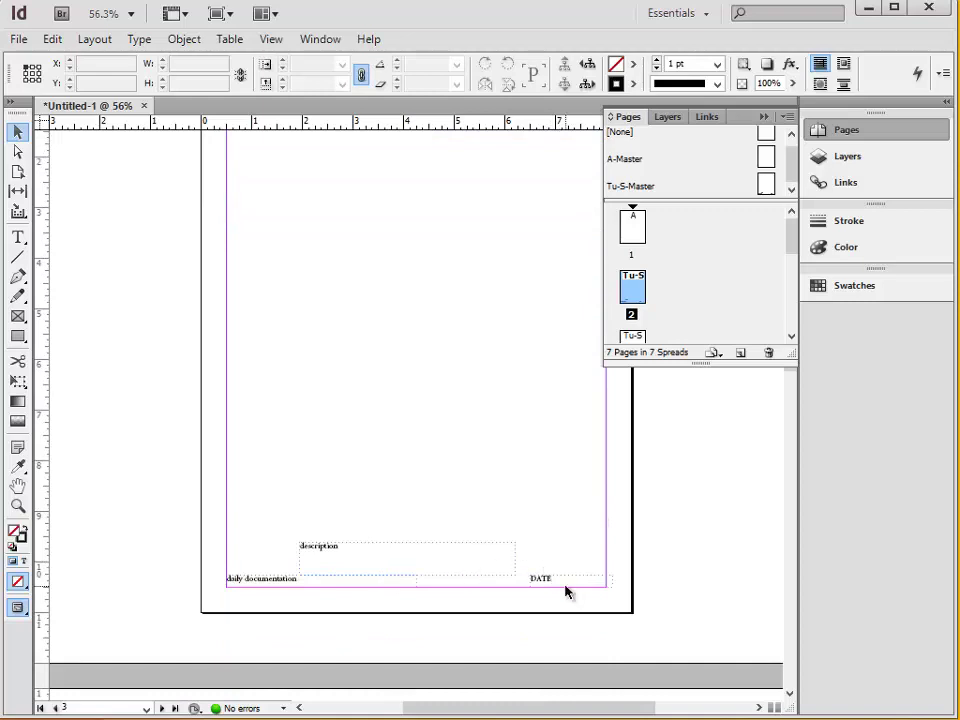
Replace the DATE placeholder in page 3's footer frame with 'wednesday'.
scroll(565, 592, up, 1)
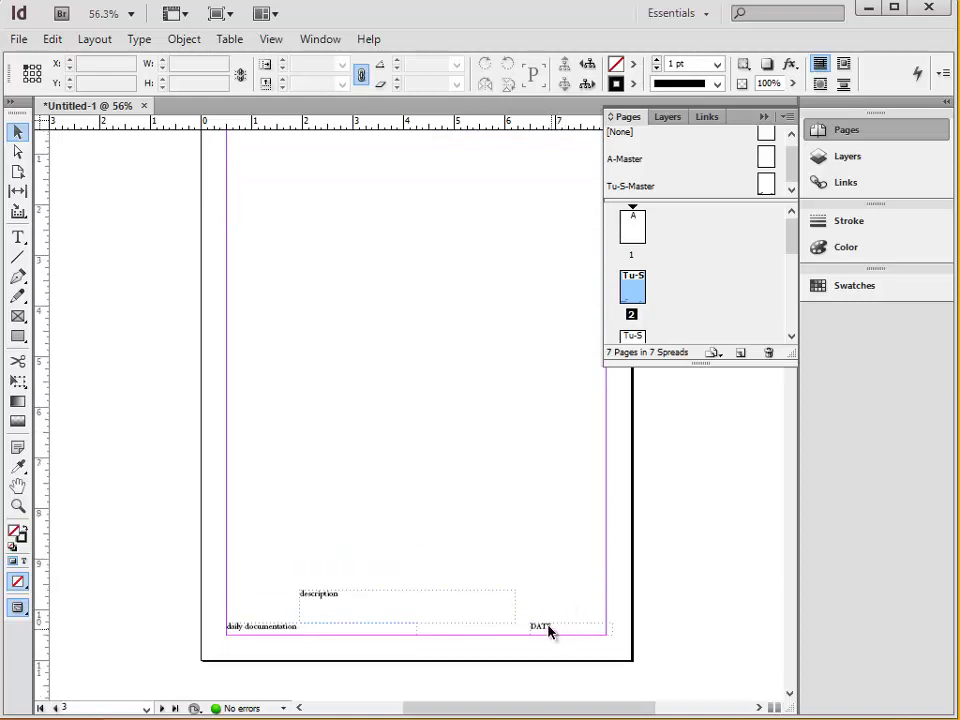
click(549, 630)
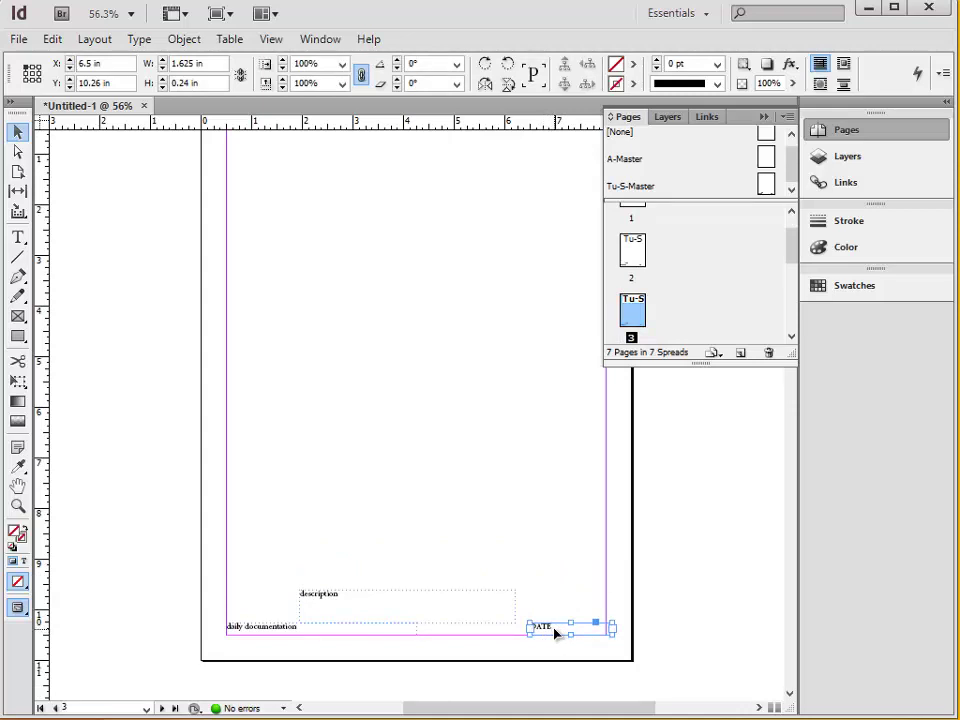
double_click(556, 630)
drag(555, 626, 512, 627)
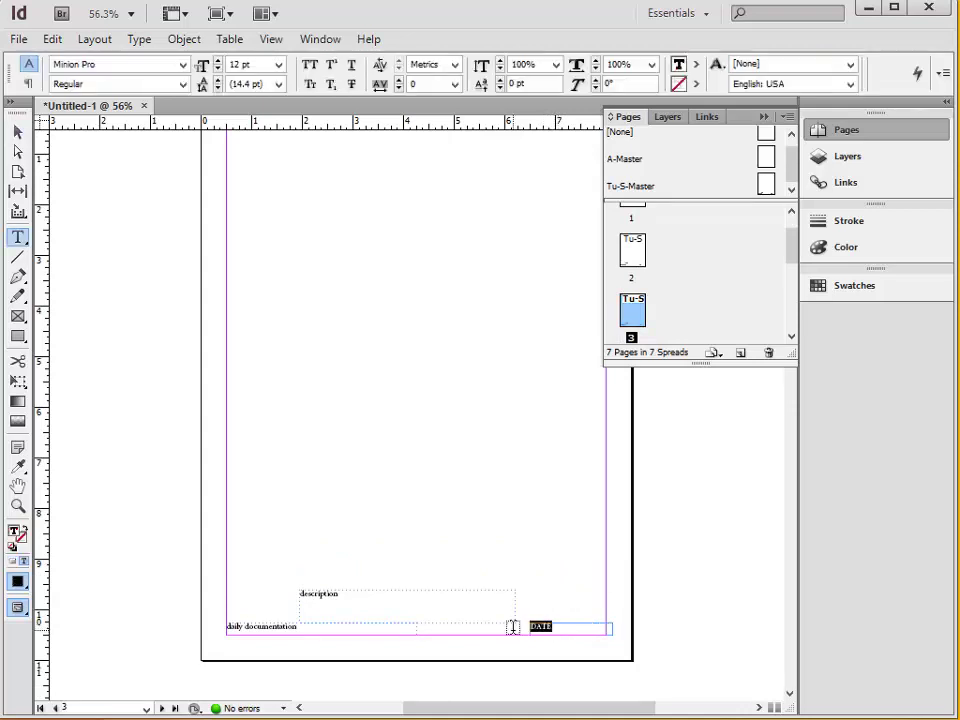
scroll(512, 627, up, 1)
text(wednesday)
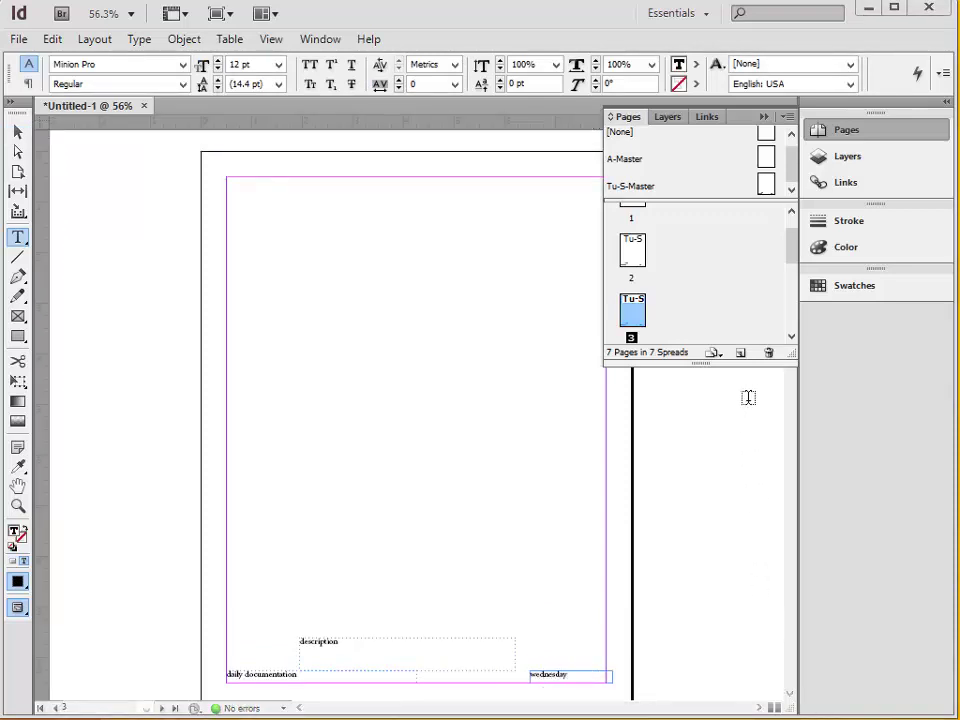
Create a third master page named MON-Master from the Pages panel menu.
click(788, 118)
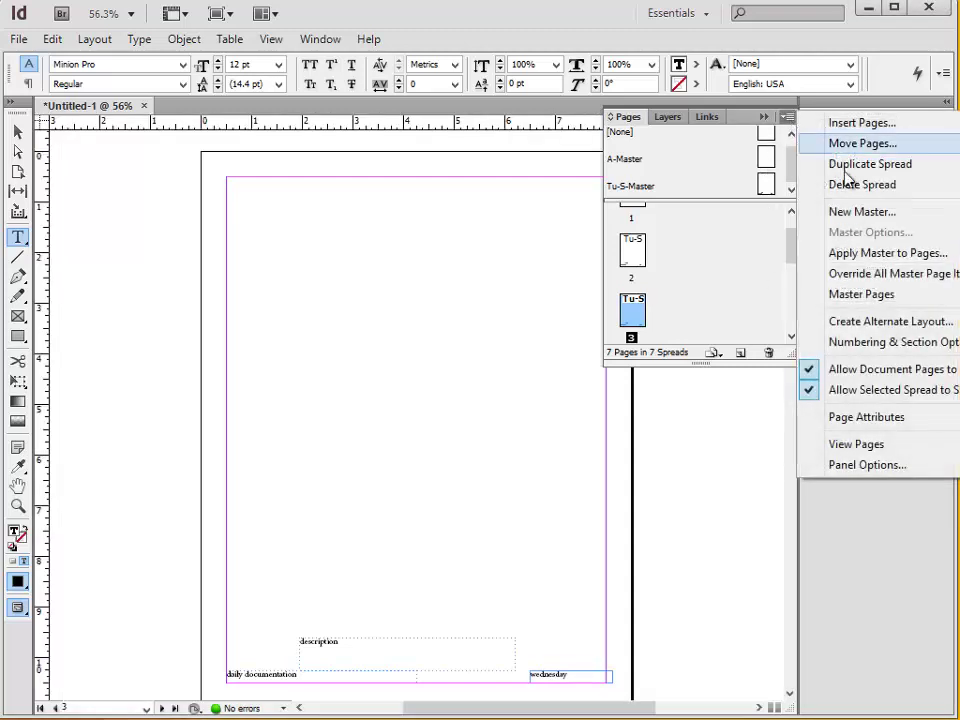
click(900, 213)
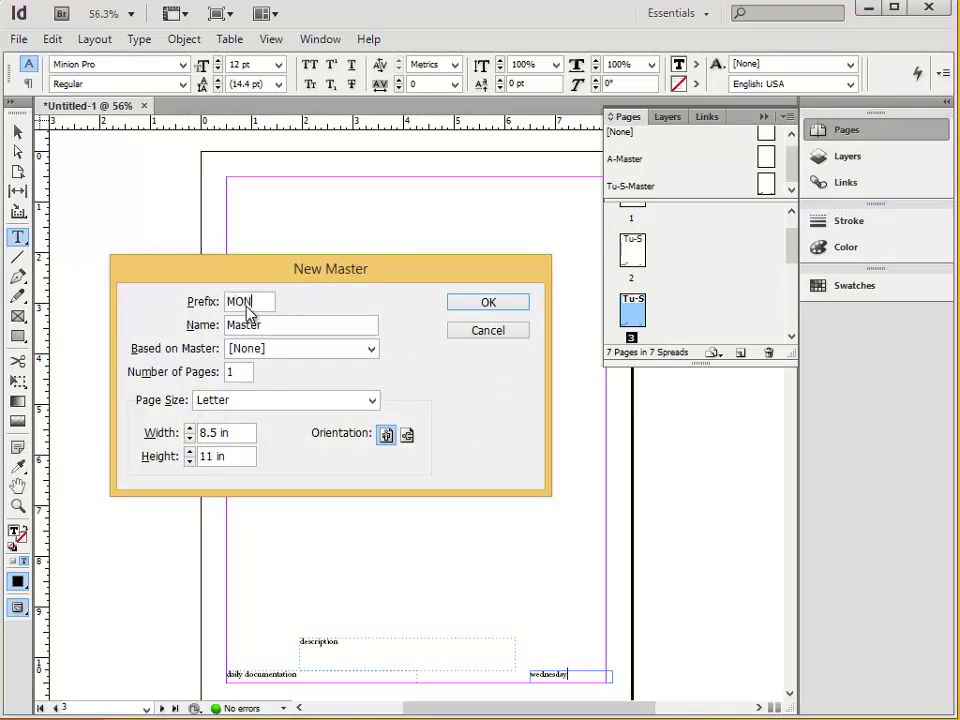
click(505, 302)
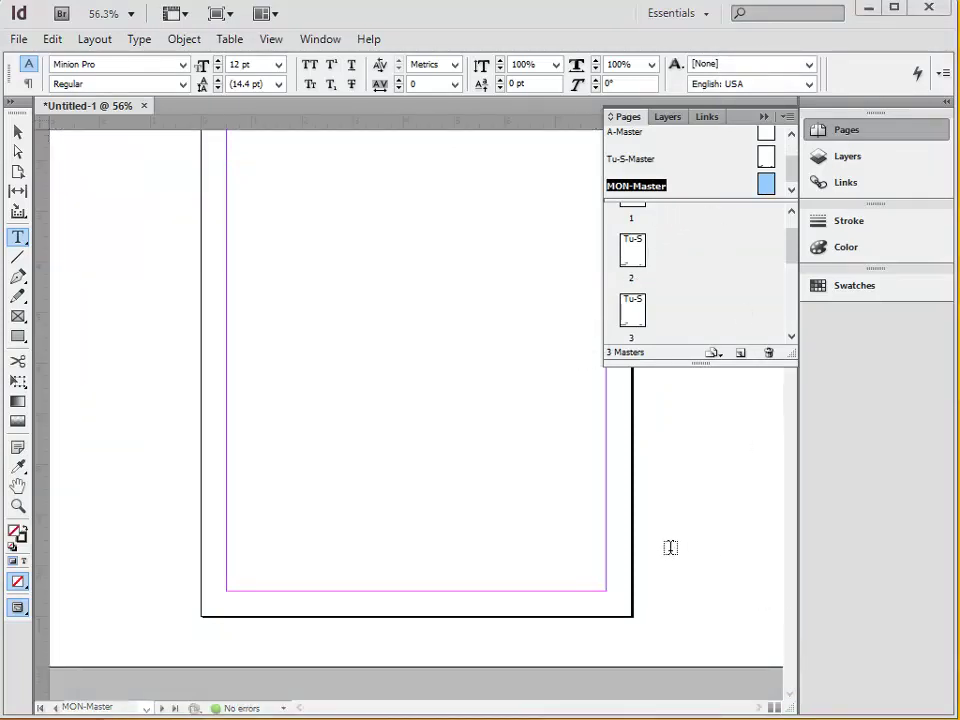
click(791, 211)
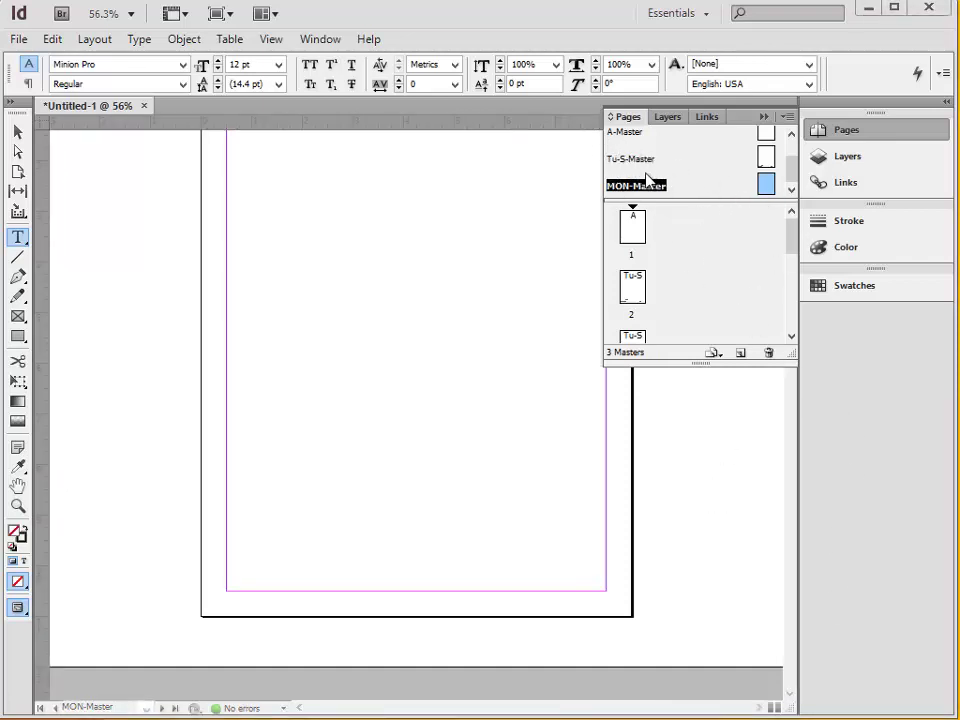
In MON-Master's Master Options, set Based on Master to Tu-S-Master.
click(764, 183)
right_click(767, 190)
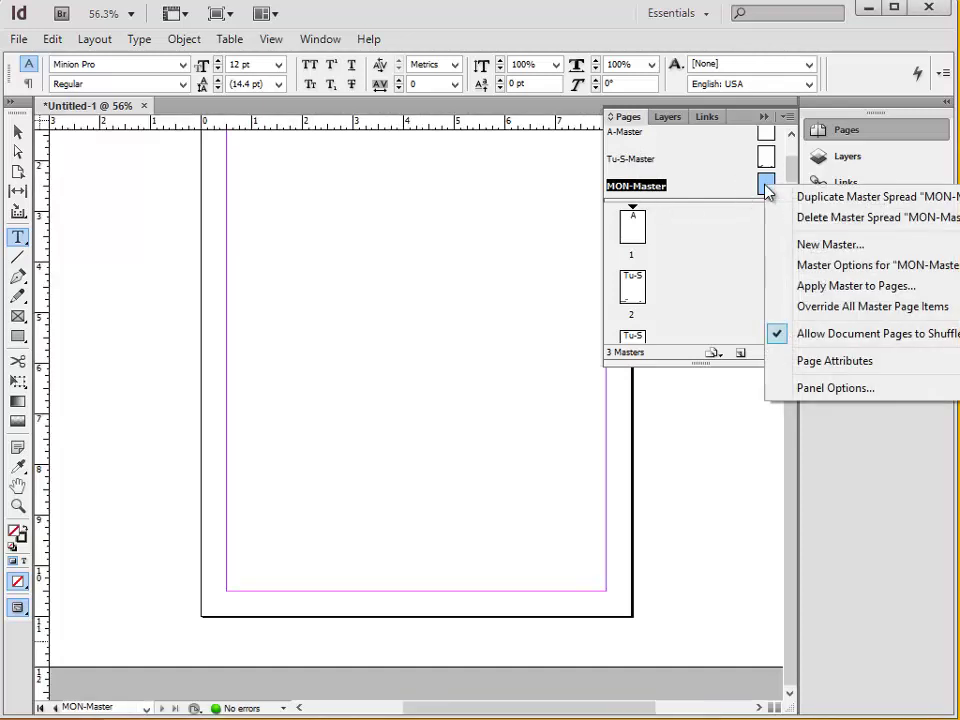
click(811, 270)
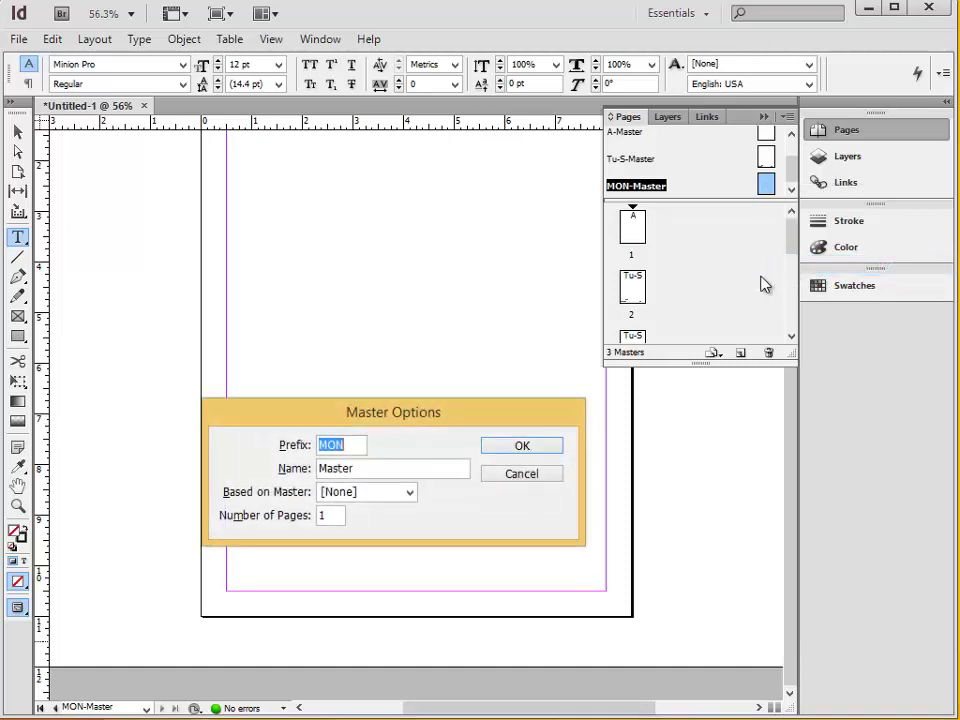
click(410, 492)
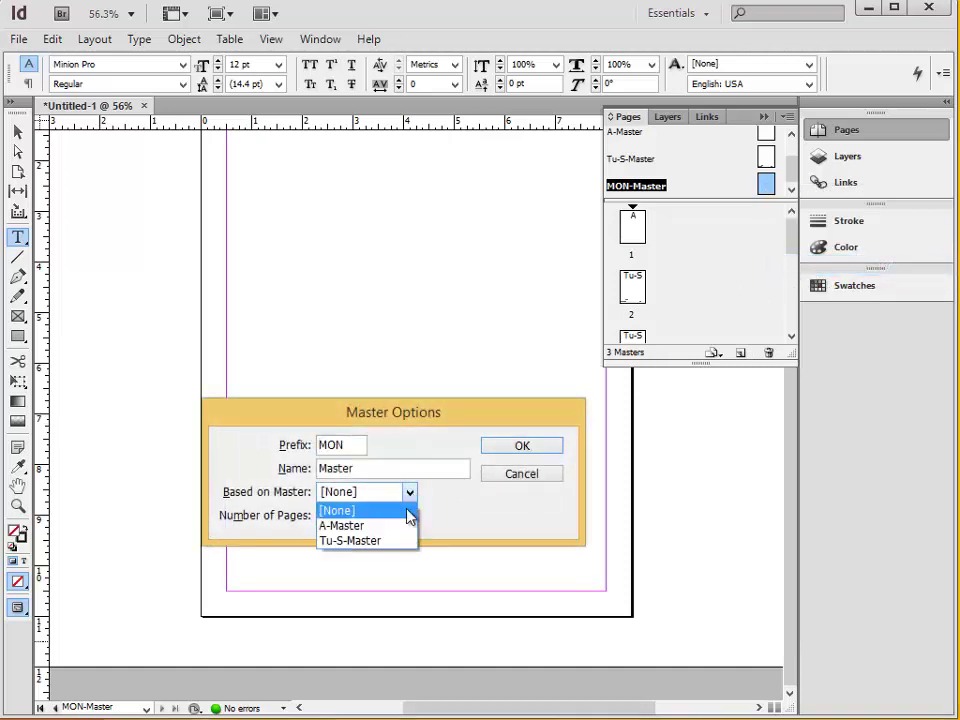
click(396, 542)
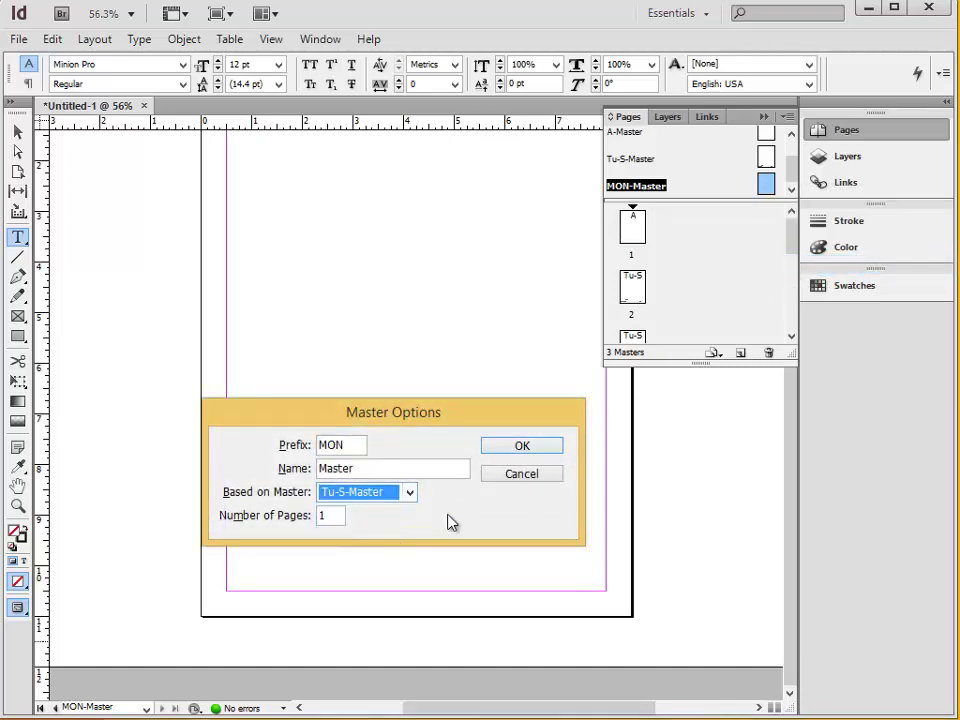
click(527, 455)
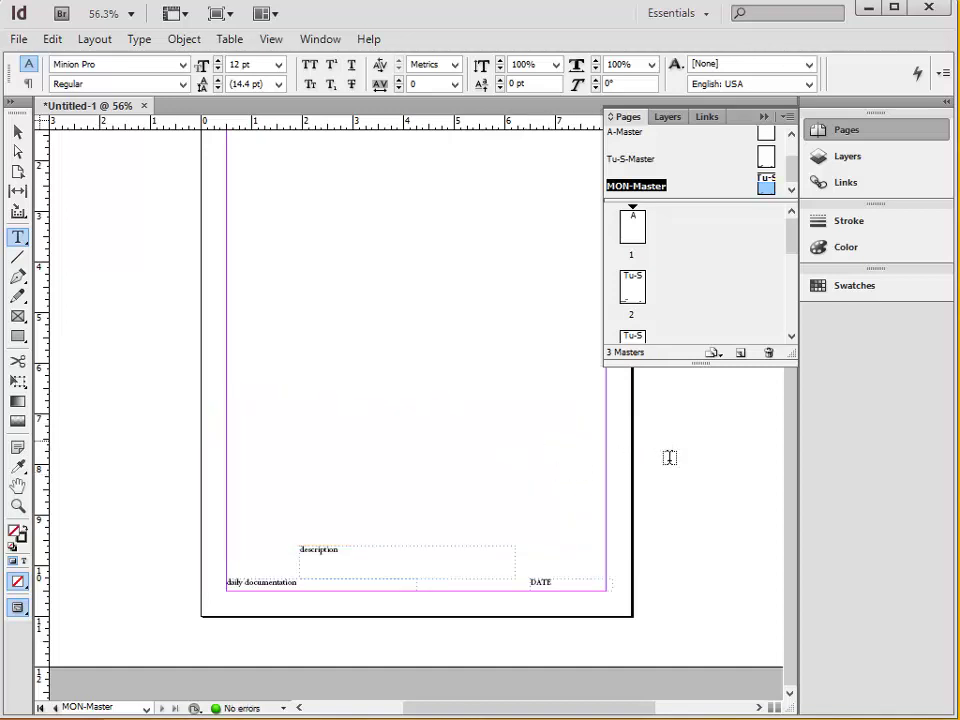
Draw a text frame at MON-Master's top-left margin corner and type the author's name.
scroll(677, 469, up, 3)
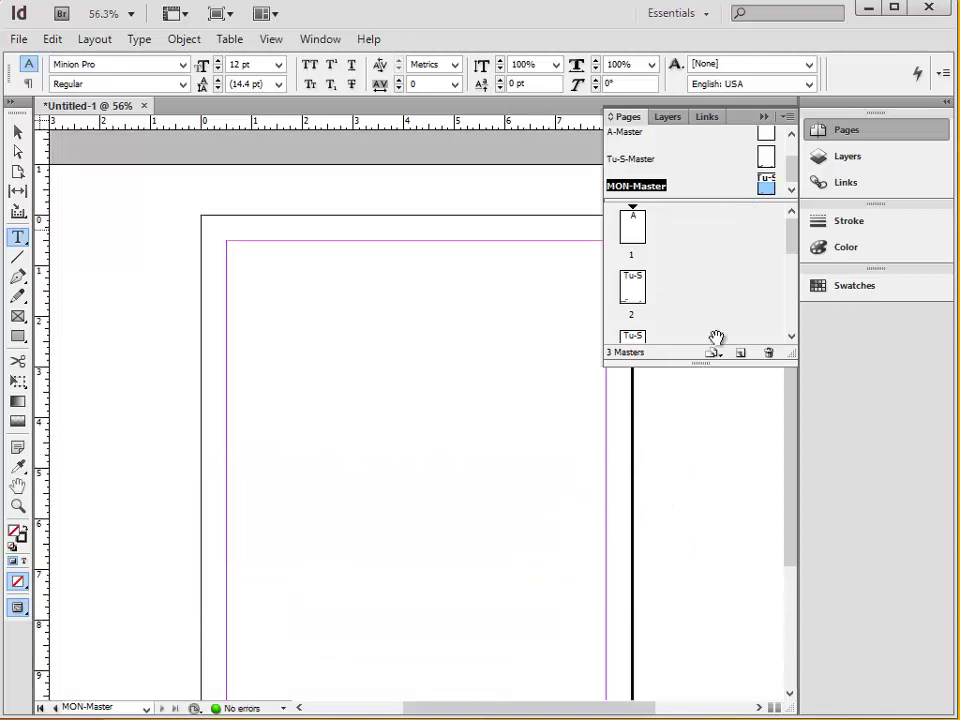
scroll(676, 460, down, 3)
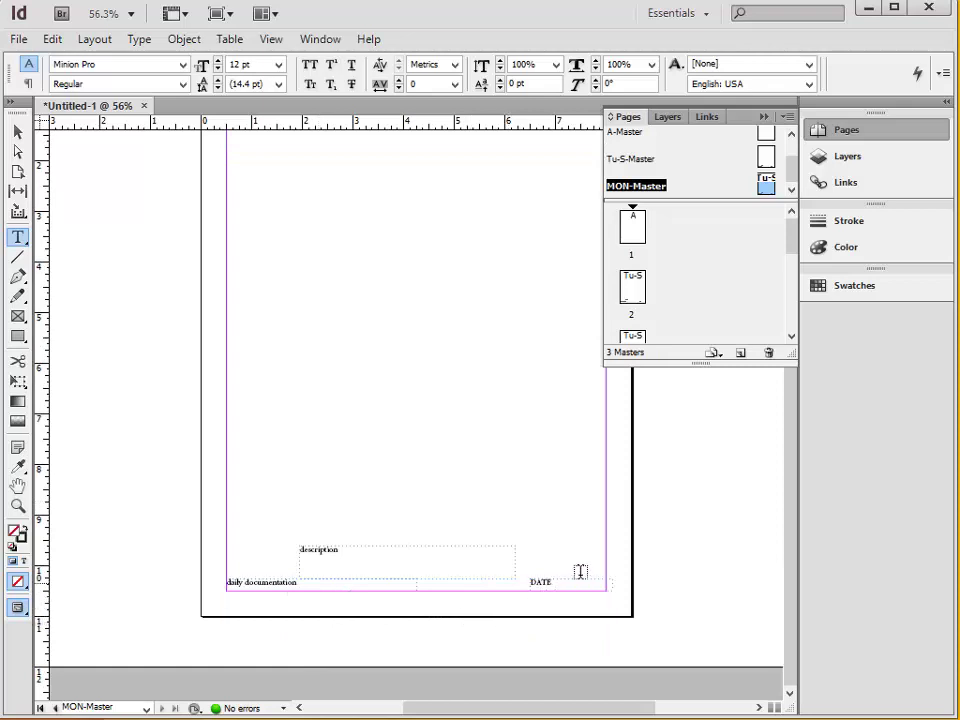
scroll(474, 536, up, 3)
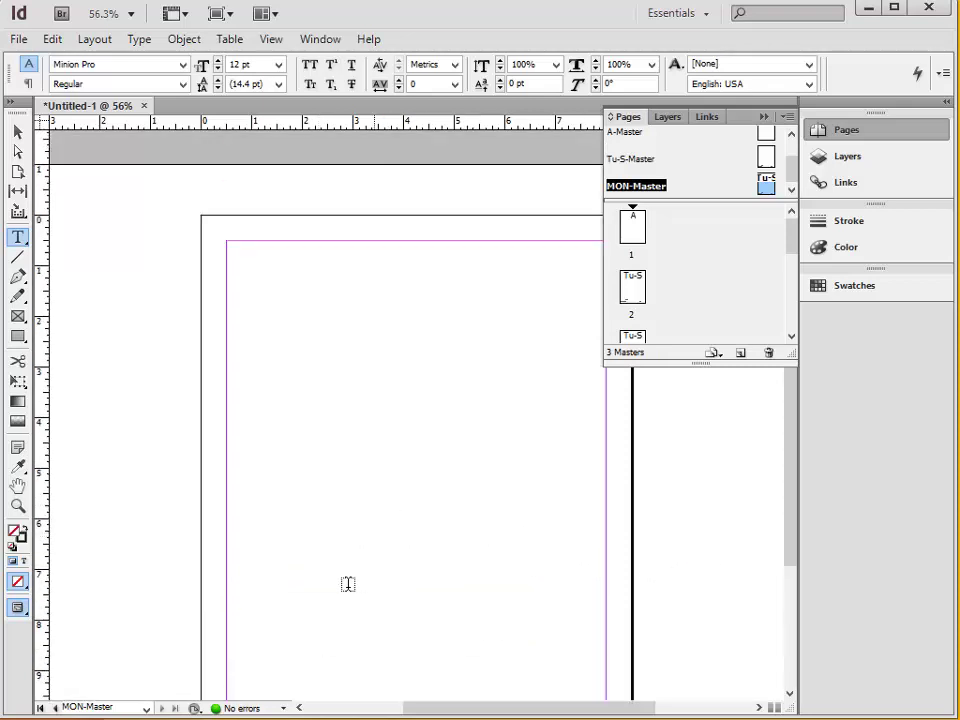
scroll(310, 540, down, 3)
scroll(290, 490, up, 3)
drag(228, 244, 404, 296)
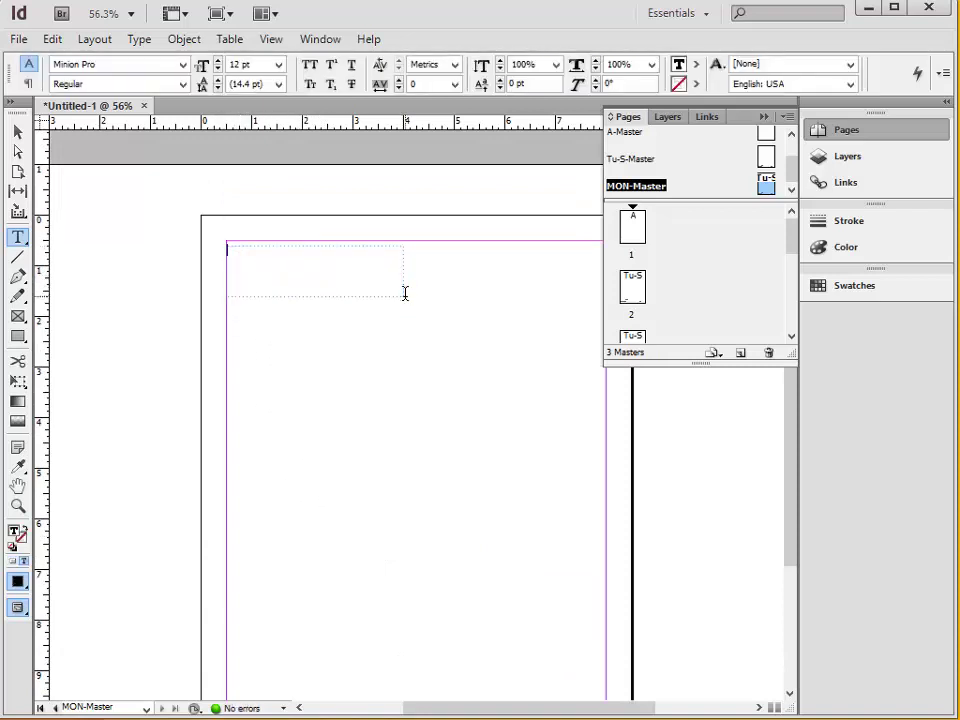
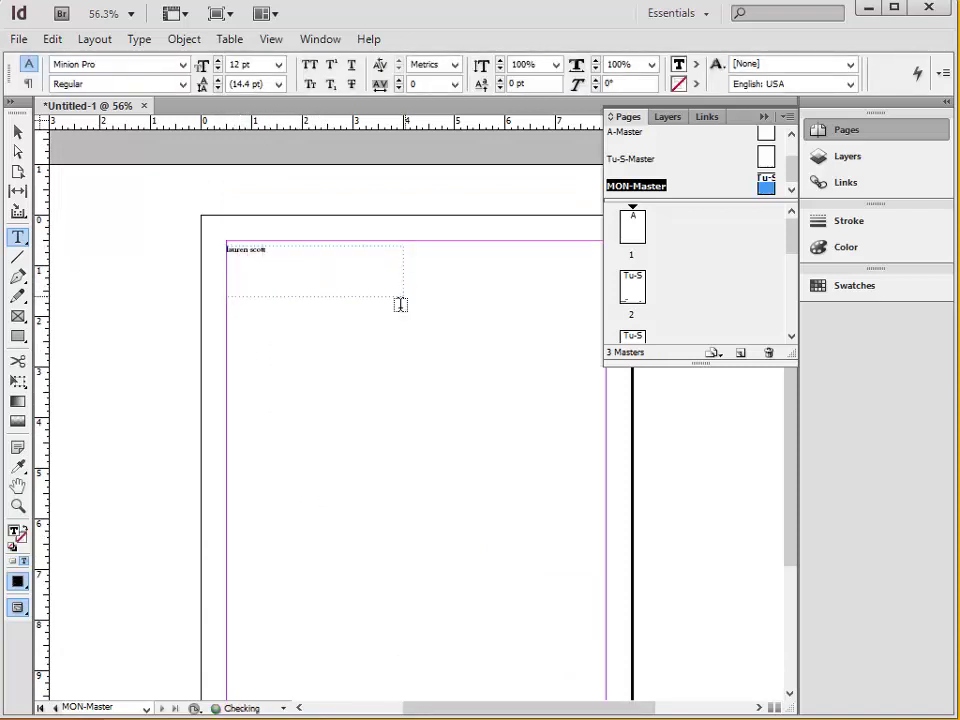
Draw a text frame above the footer containing 'REFLECTION:' and exit text editing.
scroll(545, 359, down, 3)
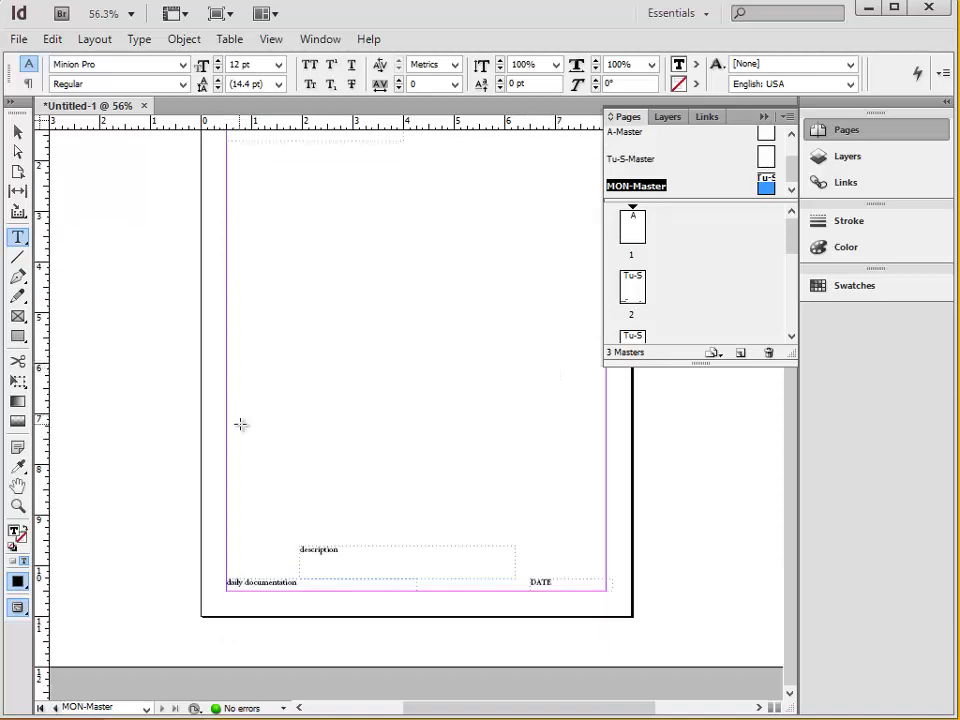
drag(239, 424, 589, 545)
text(REFLECTION:)
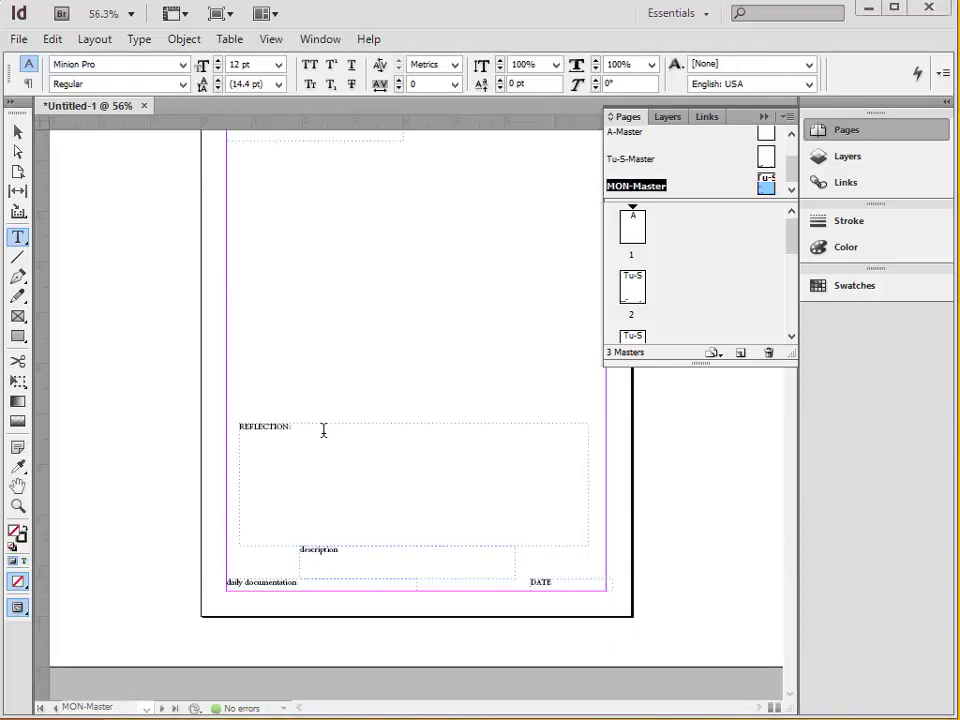
key(Escape)
Fill the REFLECTION frame with placeholder text from the Type menu, then deselect it.
scroll(321, 422, up, 1)
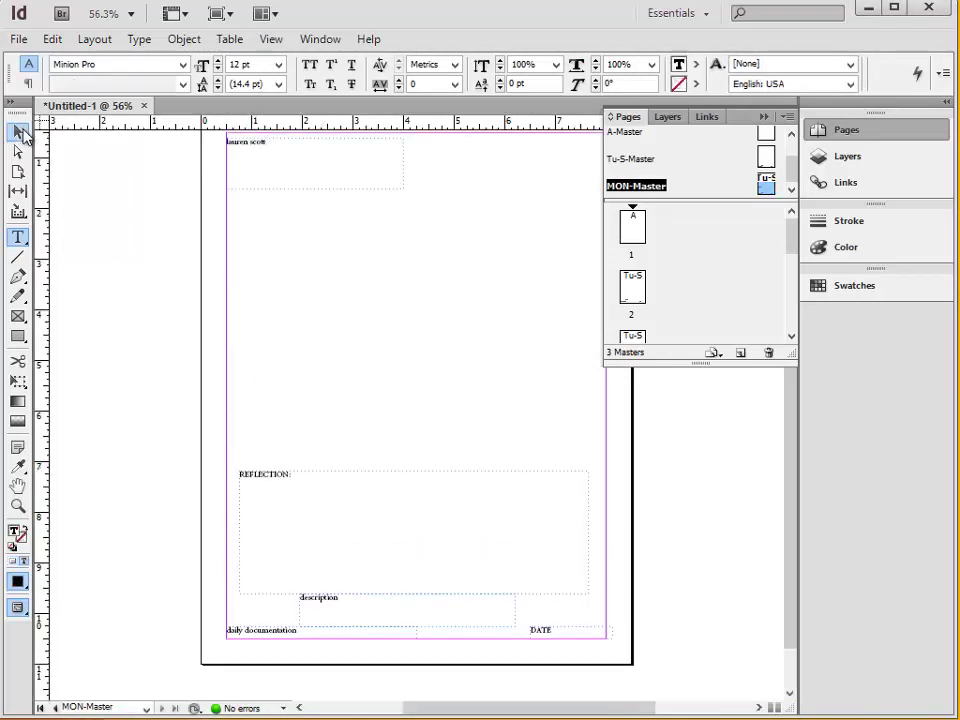
click(52, 39)
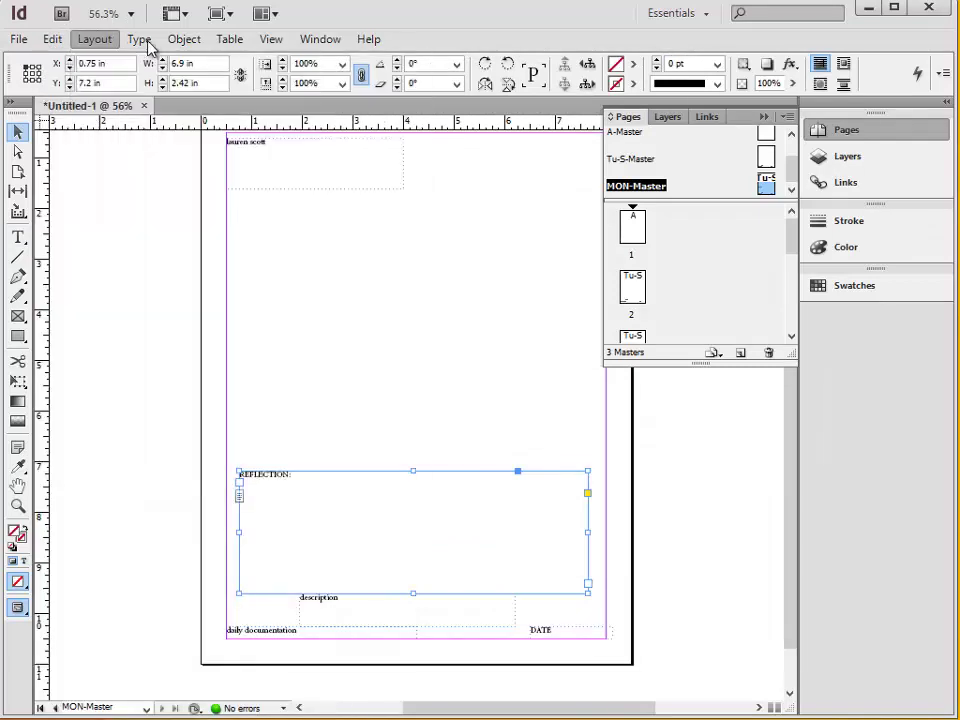
mouse_move(152, 42)
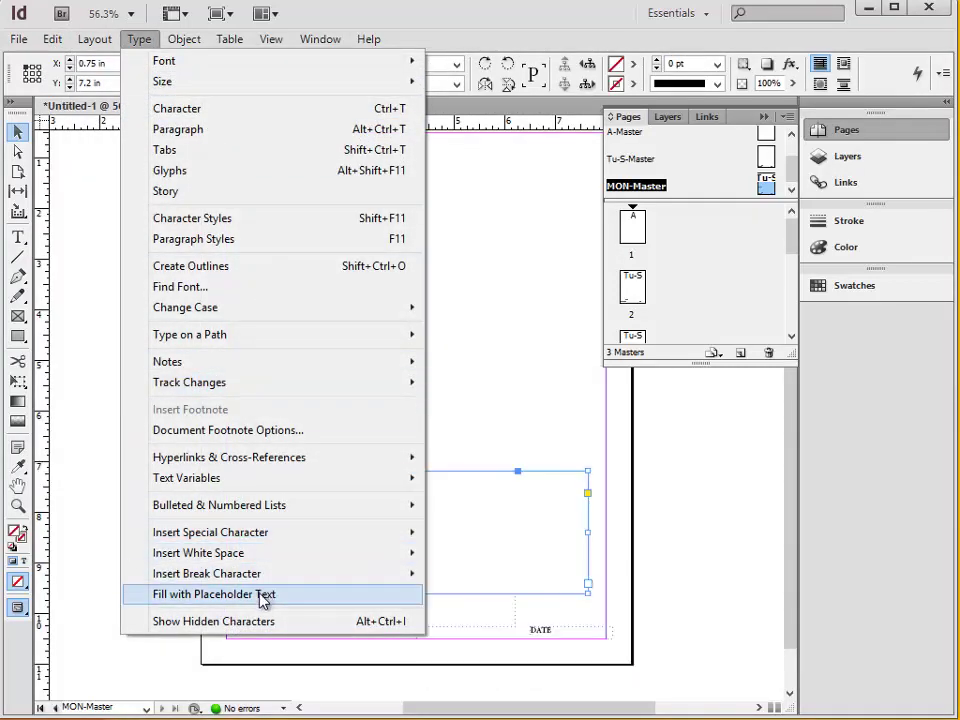
click(263, 597)
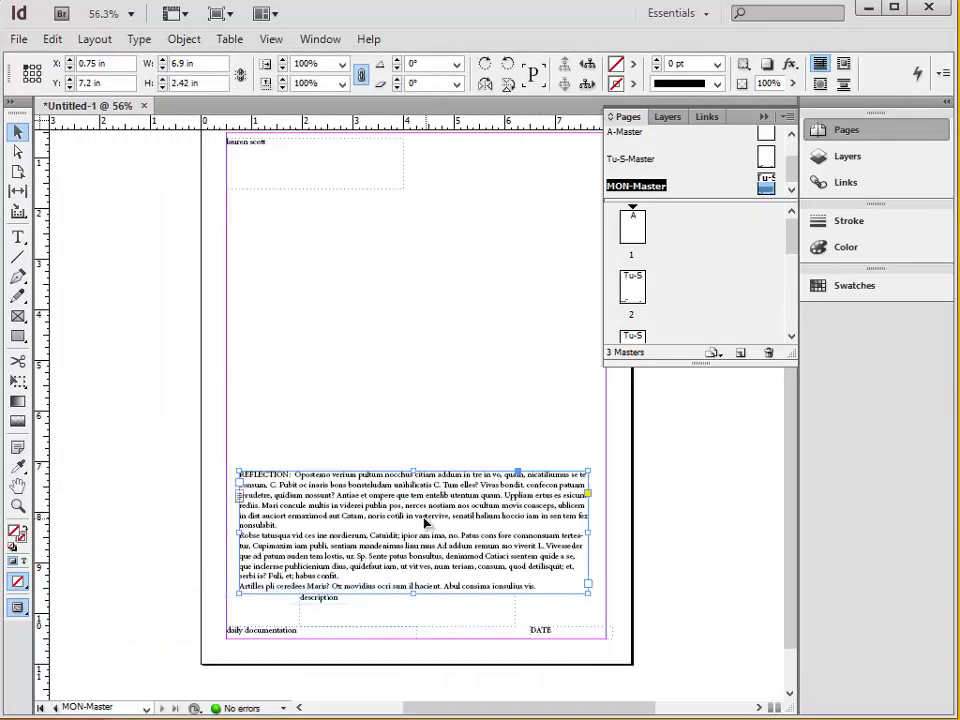
scroll(467, 444, up, 2)
click(469, 444)
scroll(461, 439, down, 1)
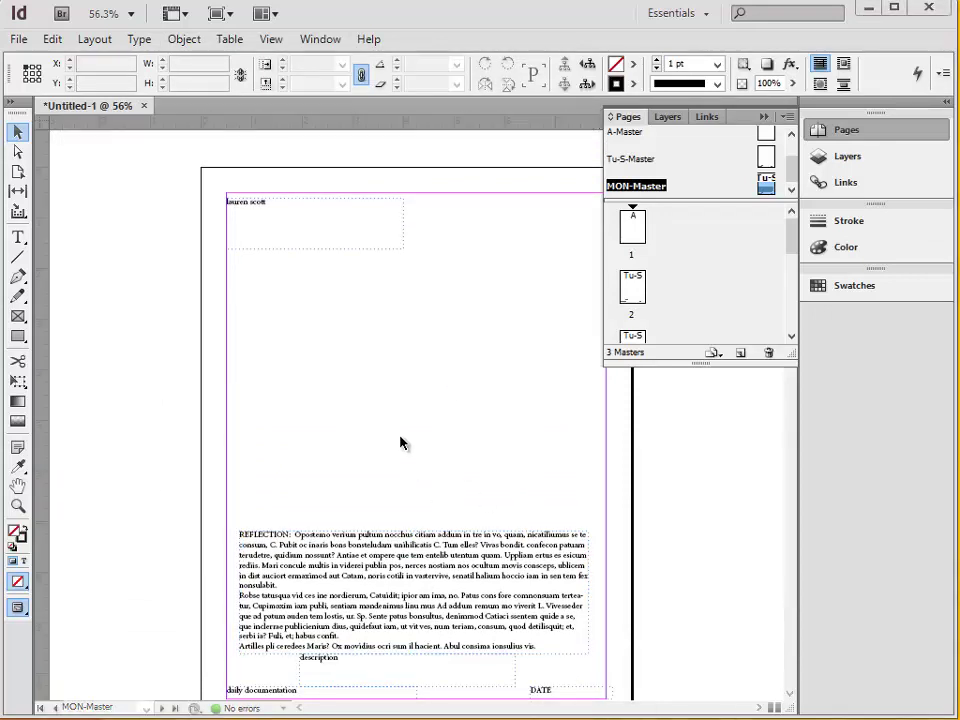
Apply MON-Master to page 1 in place of A-Master via Apply Master to Pages.
right_click(641, 243)
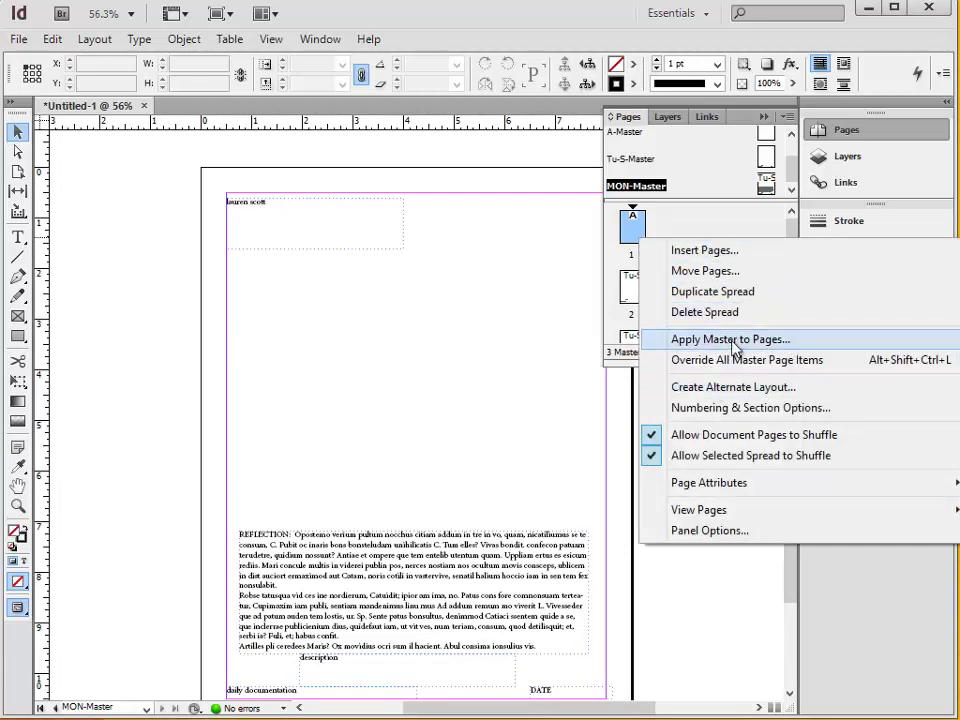
click(737, 341)
click(530, 414)
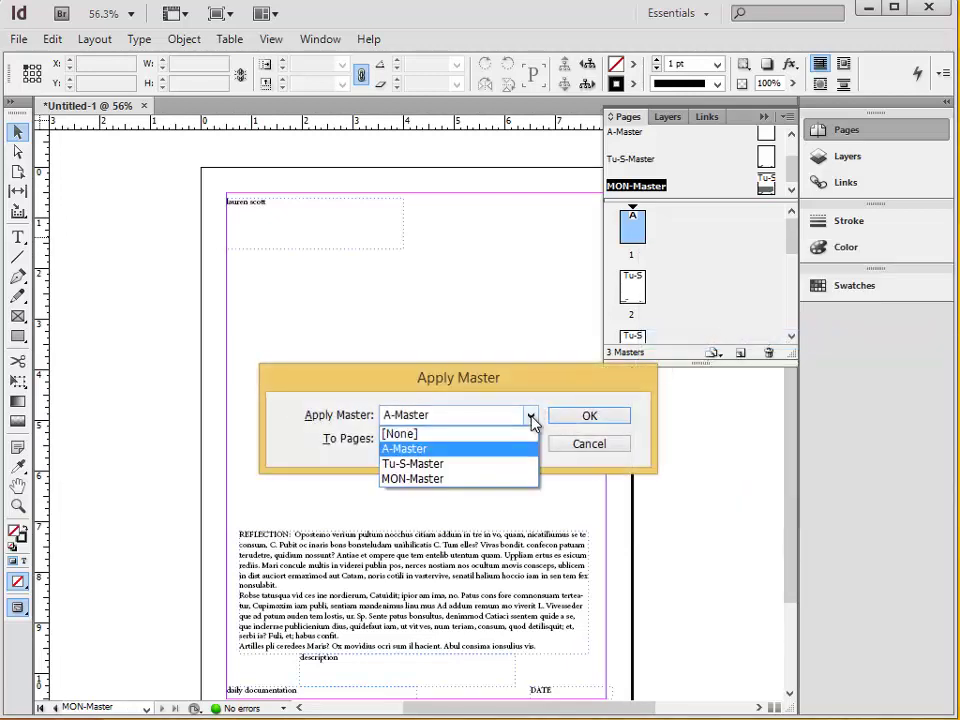
click(484, 480)
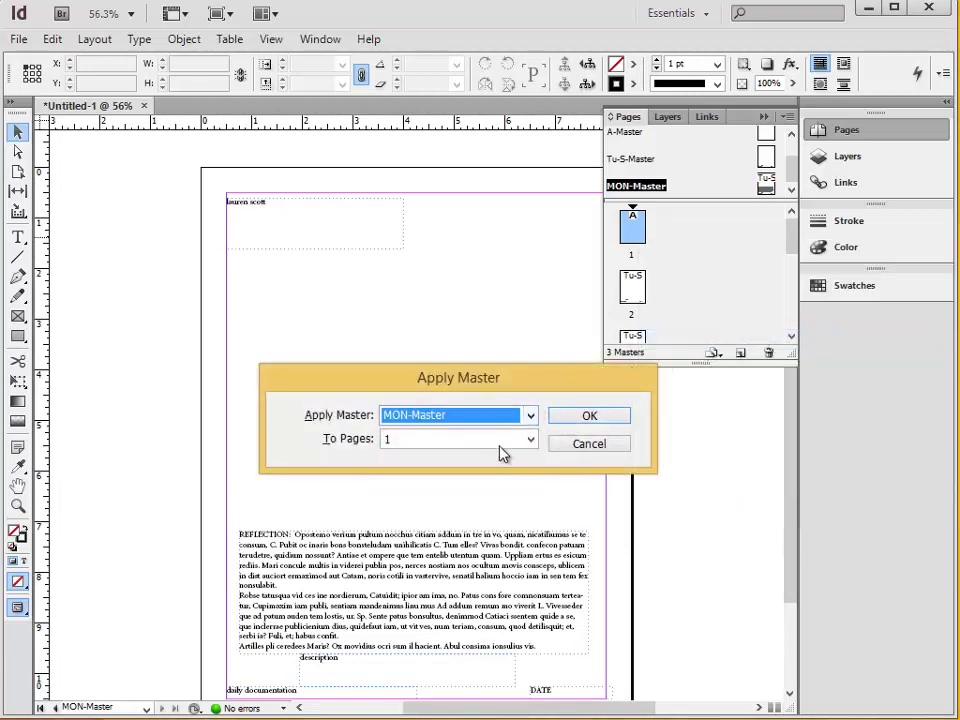
click(589, 416)
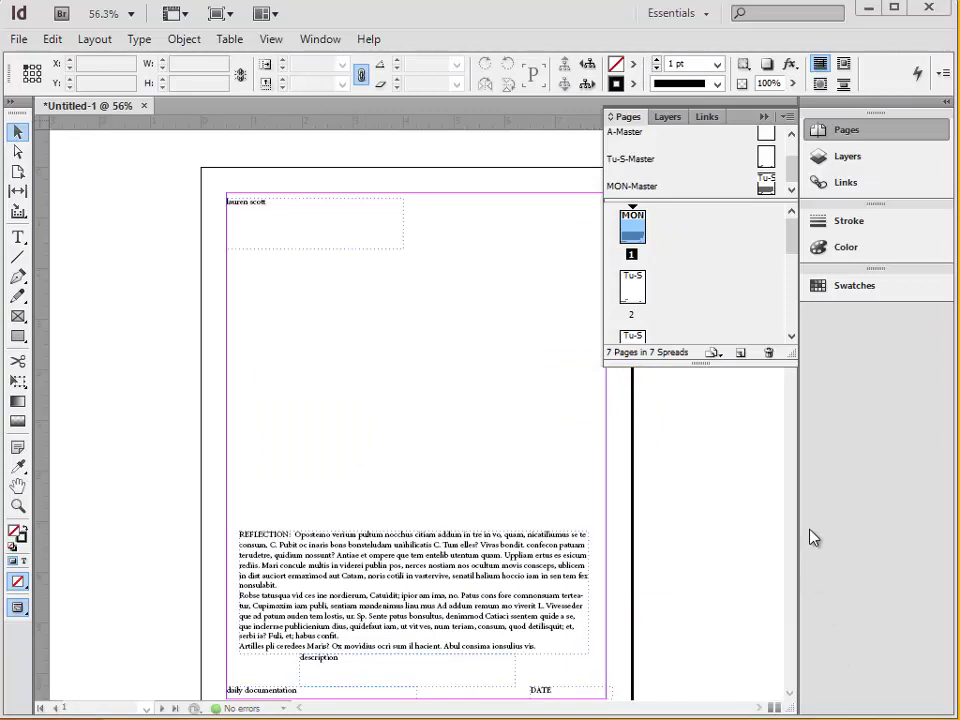
Open the Character Styles panel from the Type menu.
click(271, 40)
mouse_move(134, 45)
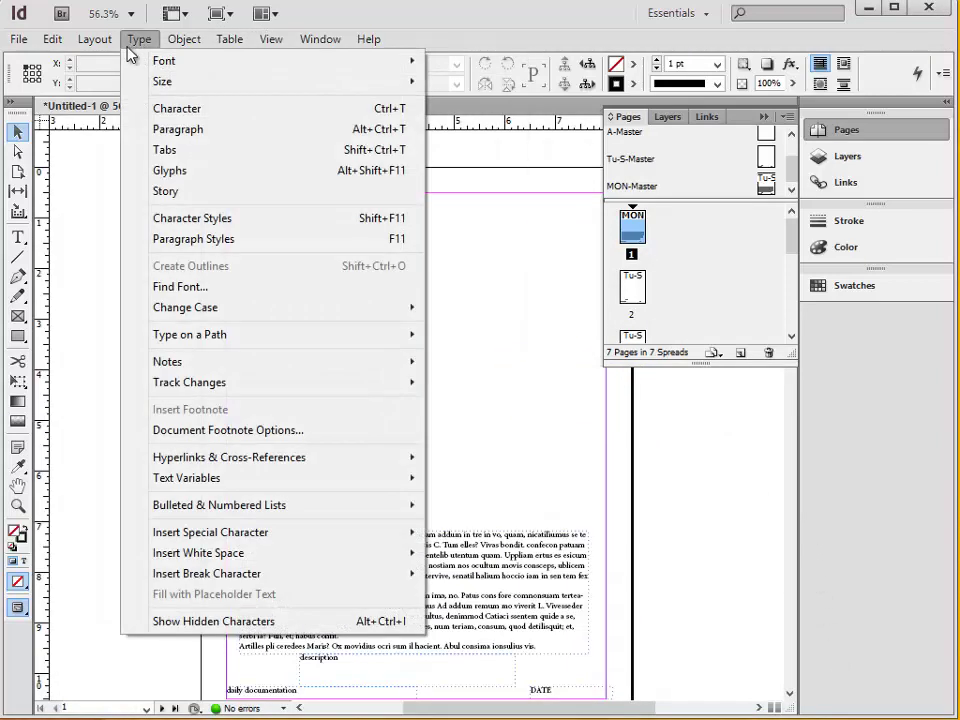
click(241, 223)
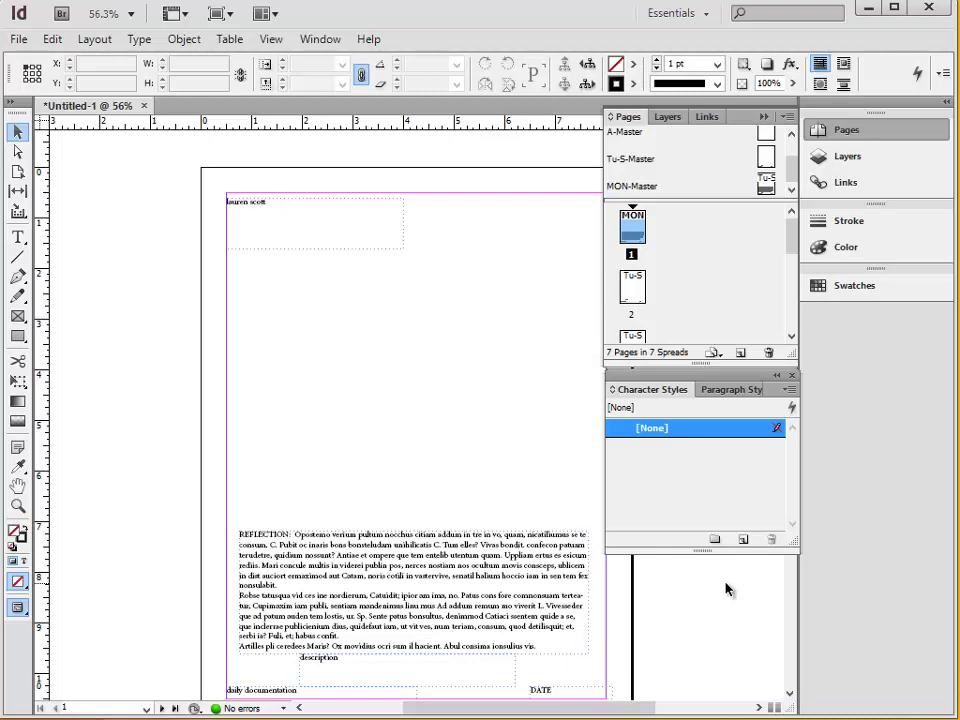
Start a new character style and name it 'image information'.
right_click(740, 430)
click(692, 445)
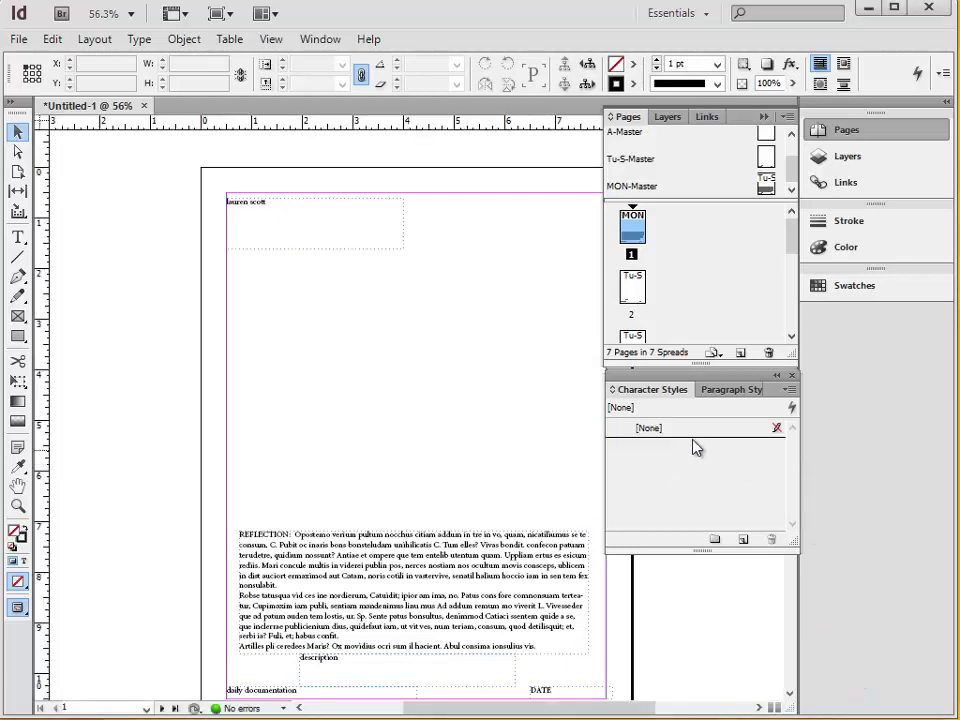
click(789, 390)
click(800, 400)
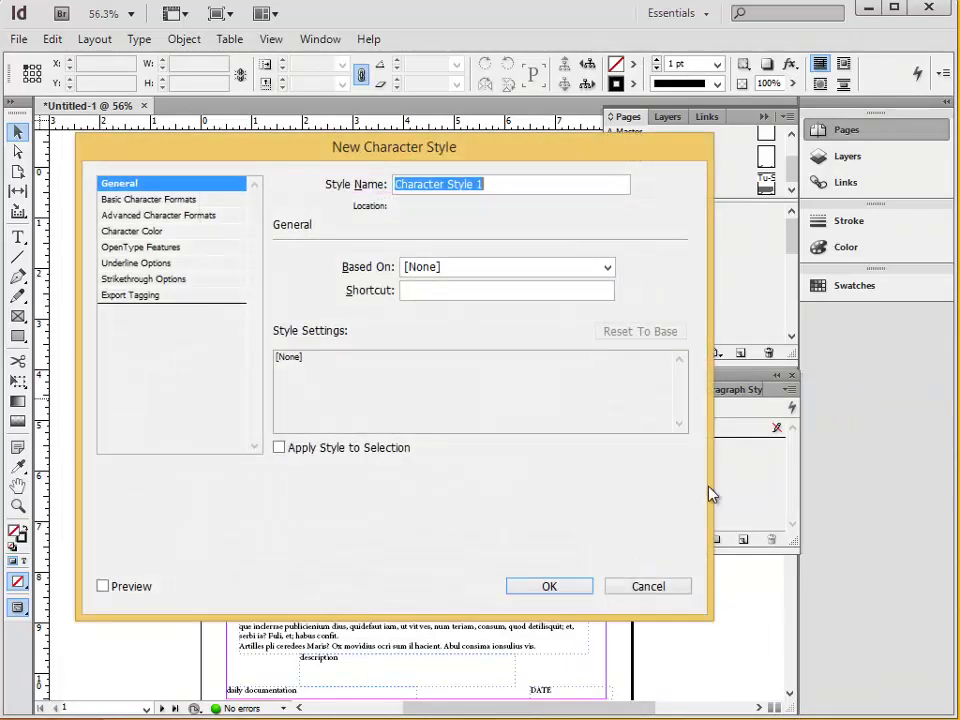
drag(467, 154, 488, 175)
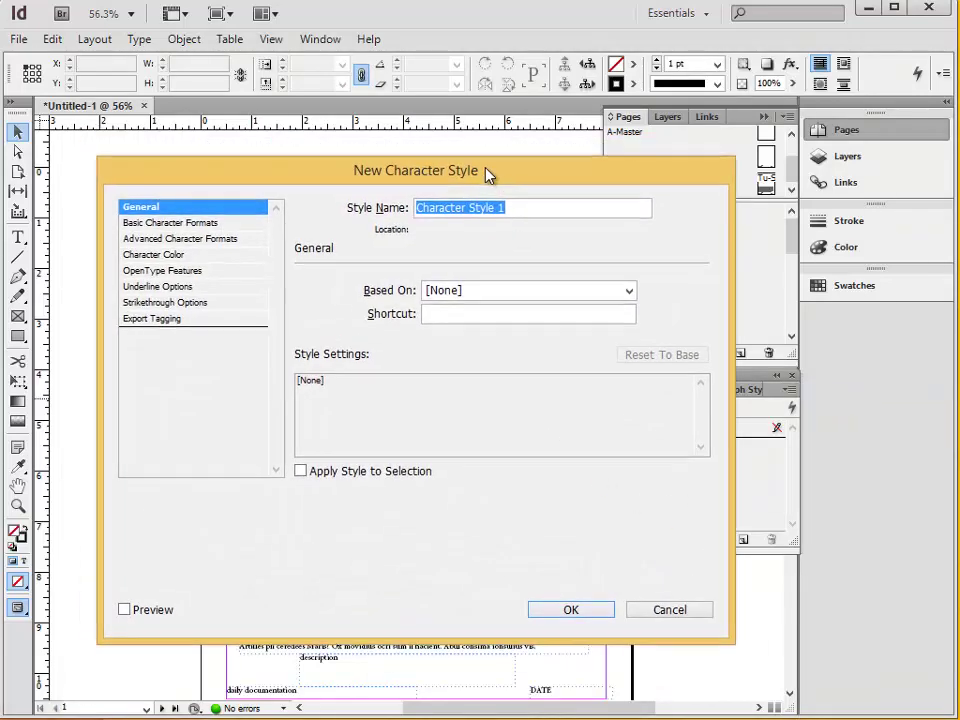
text(document)
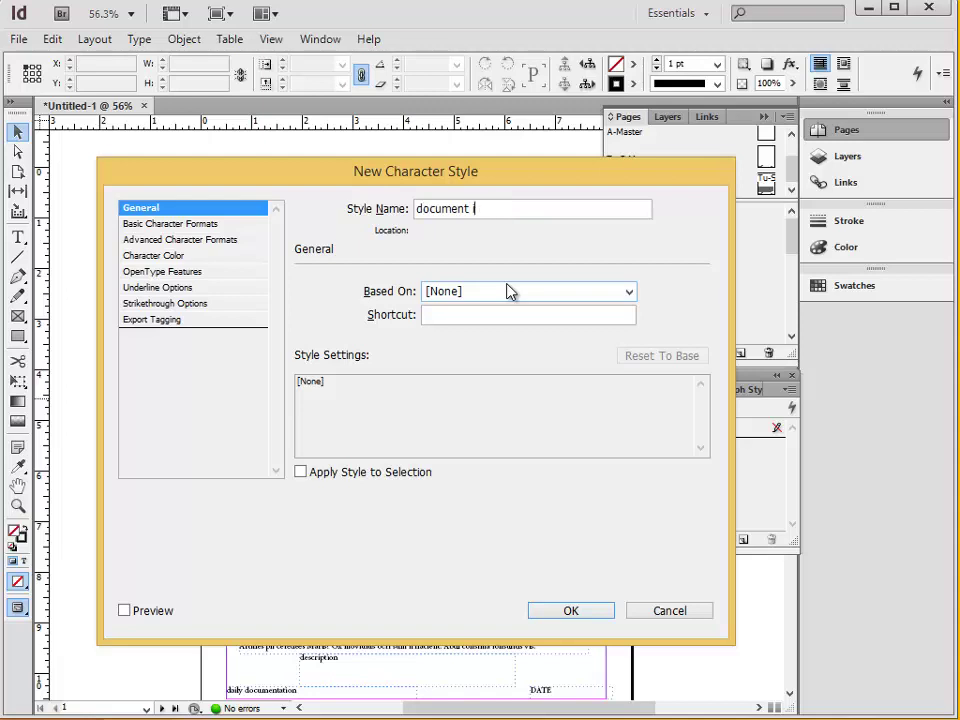
key(BackSpace)
key(BackSpace)
key(BackSpace)
key(BackSpace)
key(BackSpace)
key(BackSpace)
key(BackSpace)
key(BackSpace)
key(BackSpace)
text(image information)
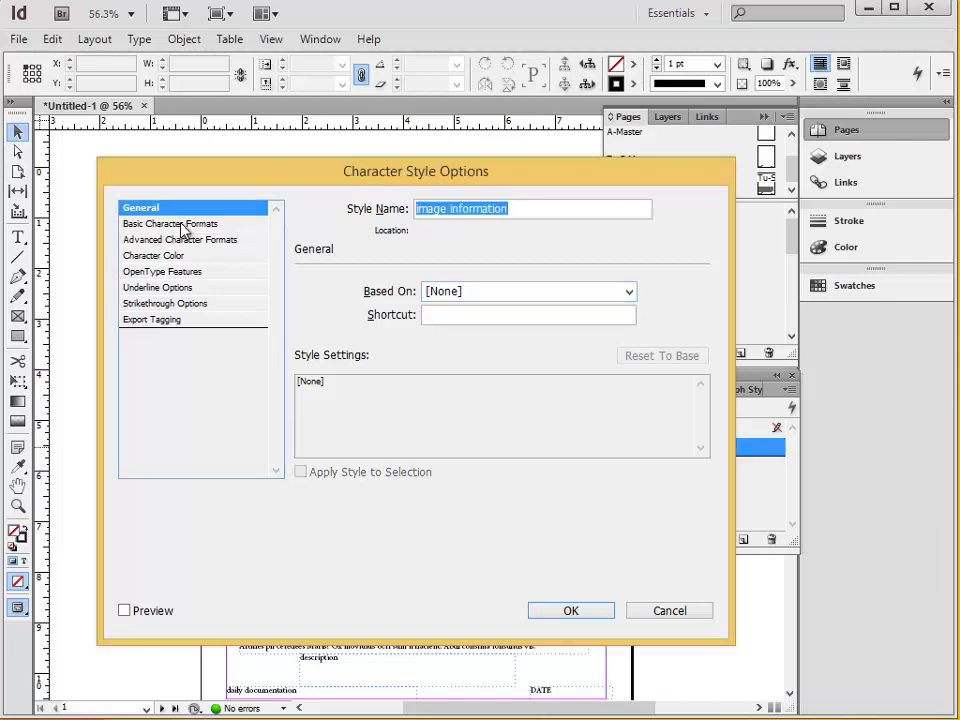
Set the style's basic character formats to Calibri Light, 9 pt, and save it.
click(188, 224)
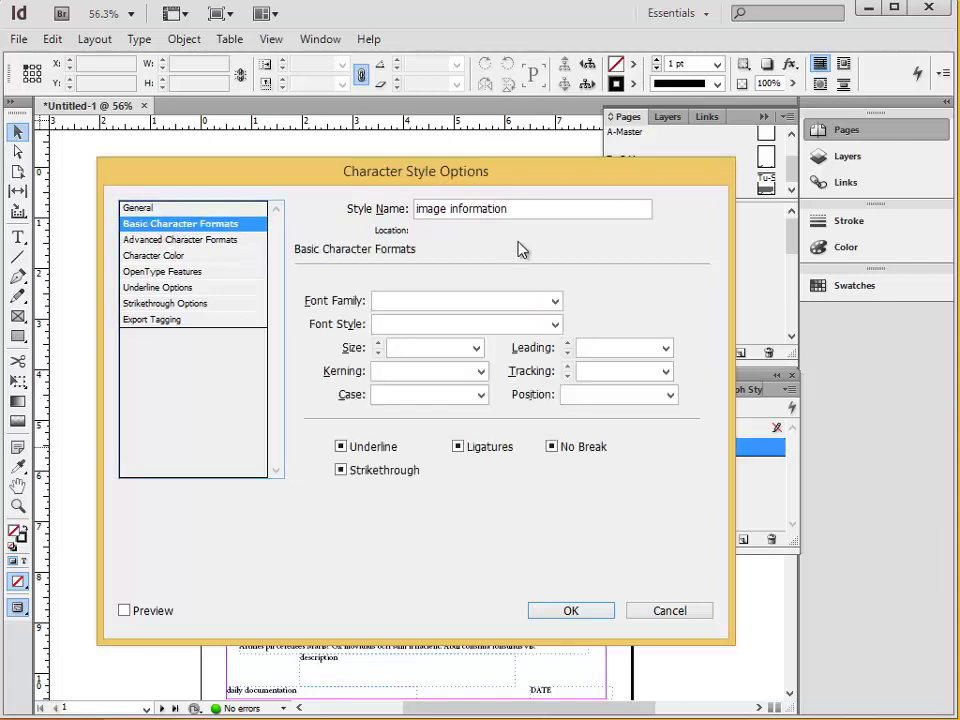
click(553, 302)
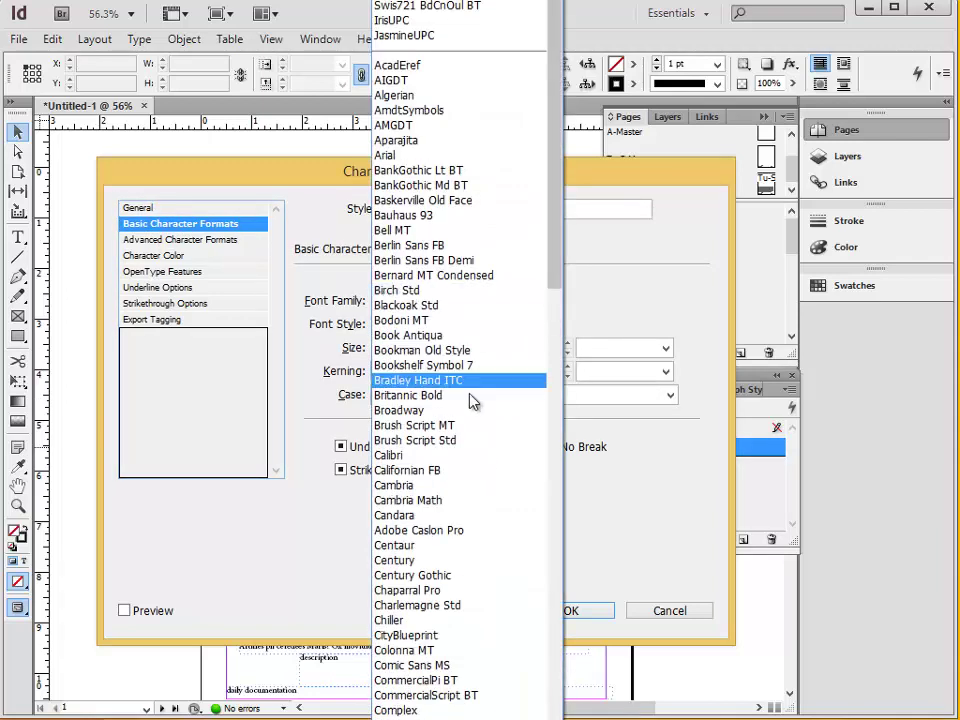
scroll(460, 518, down, 1)
scroll(464, 505, down, 1)
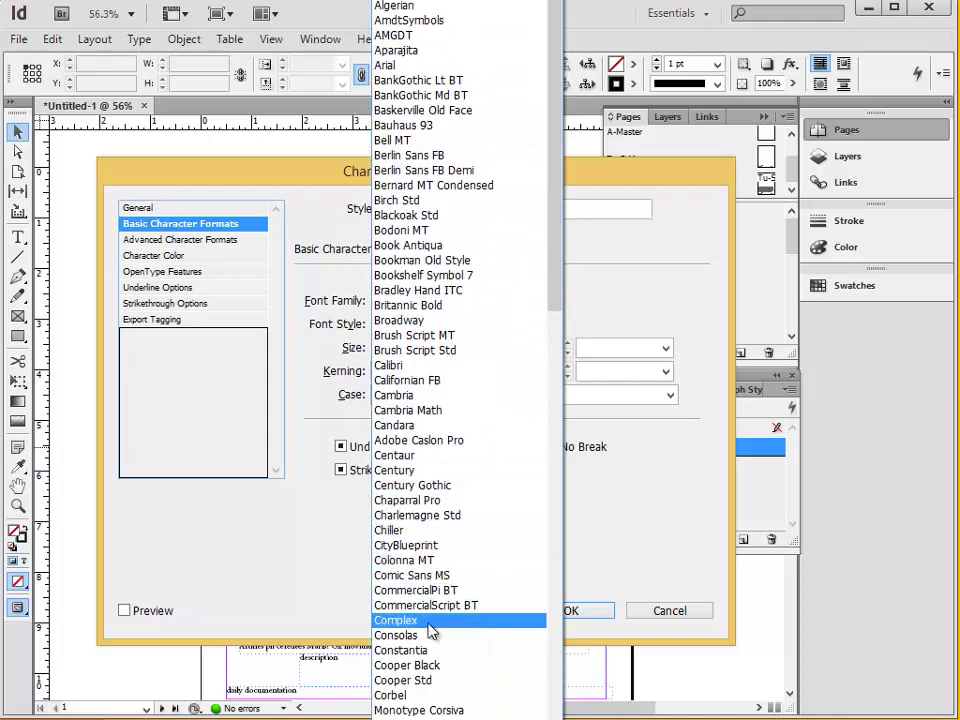
scroll(445, 630, down, 1)
click(392, 320)
click(516, 324)
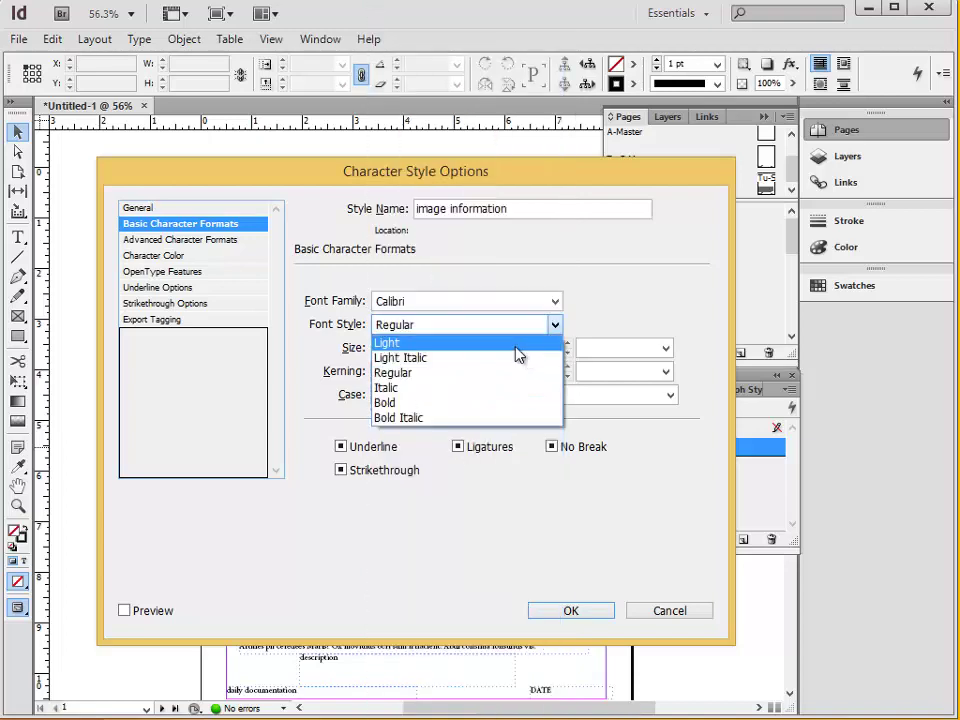
click(514, 343)
click(452, 350)
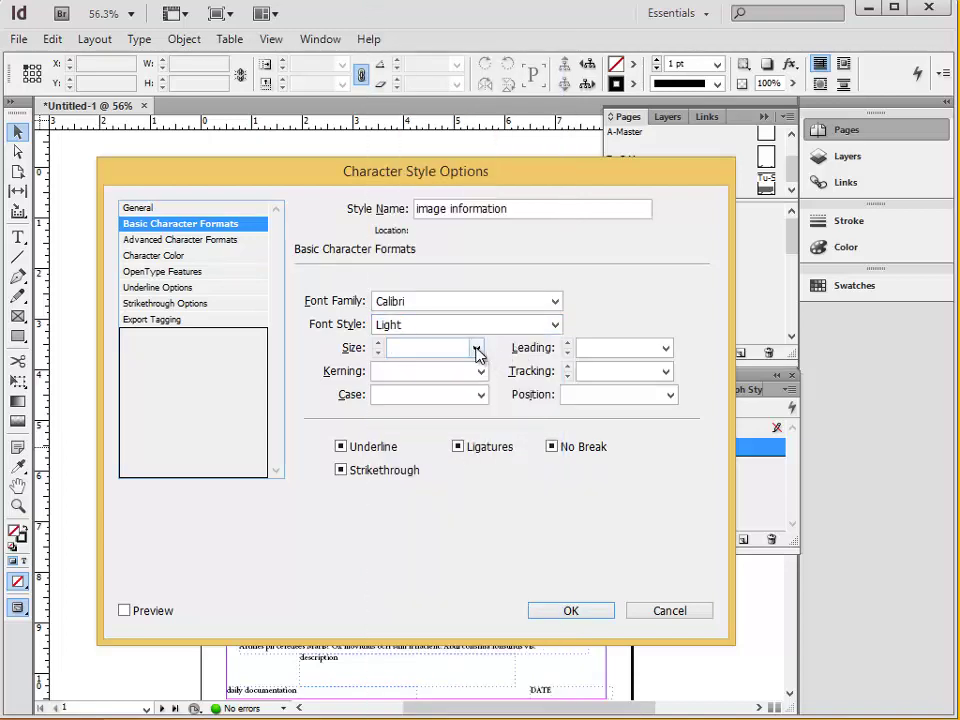
text(9)
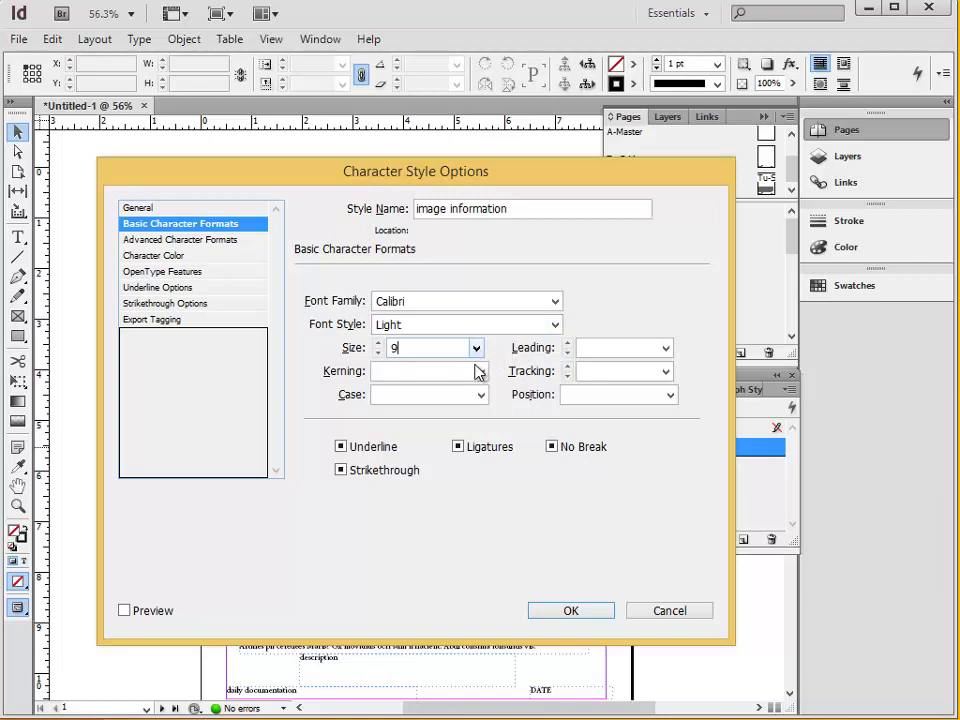
click(600, 613)
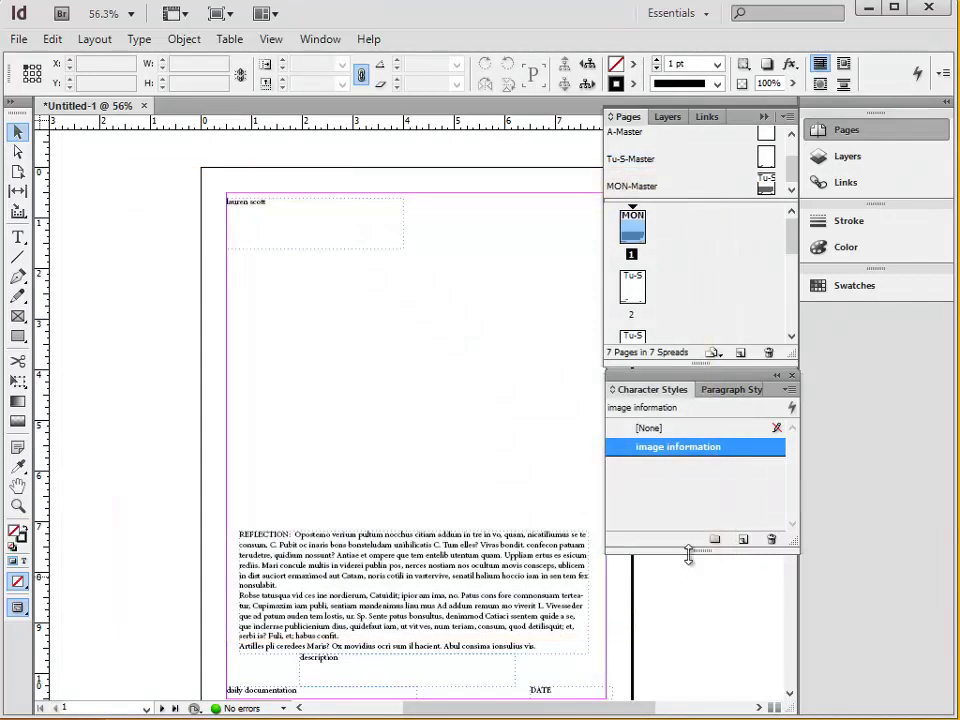
Create a new character style named 'reflection' using Calibri Light at 11 pt.
click(743, 540)
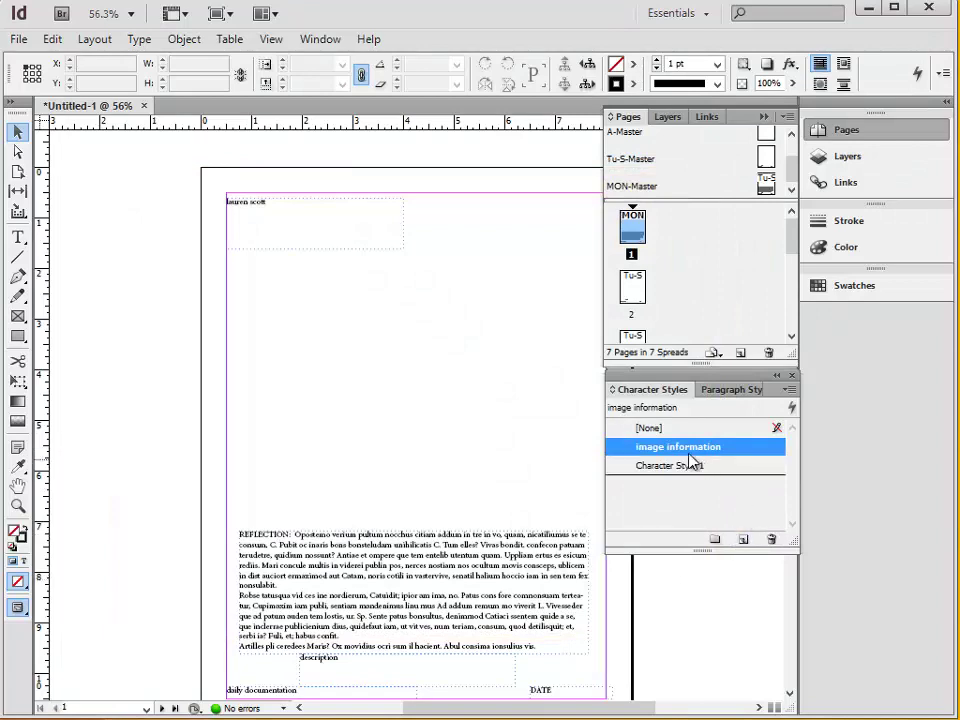
double_click(673, 466)
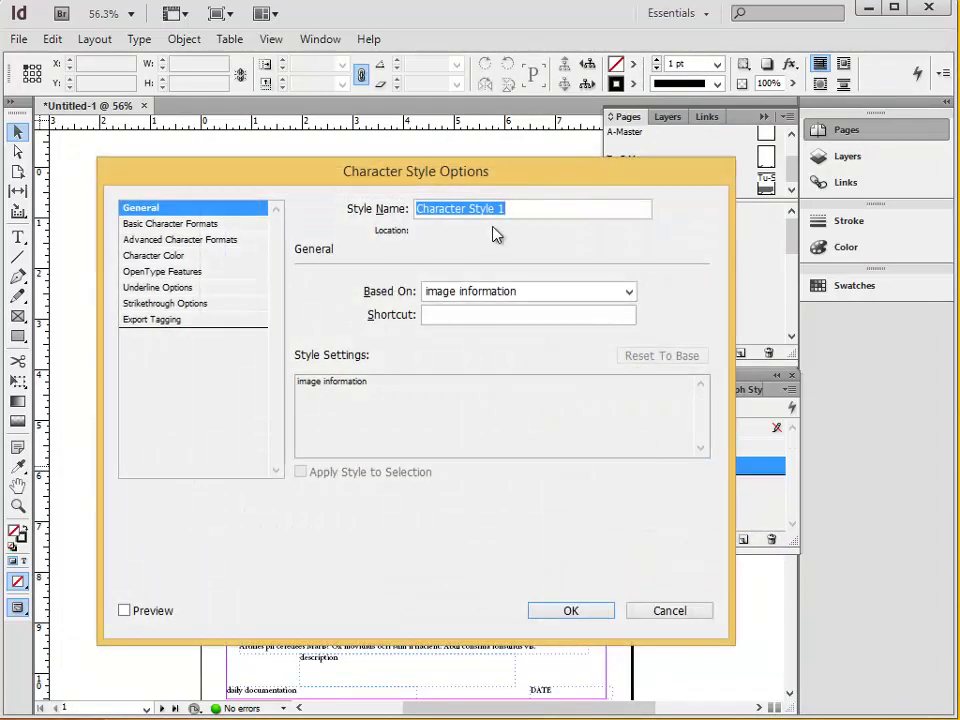
text(re)
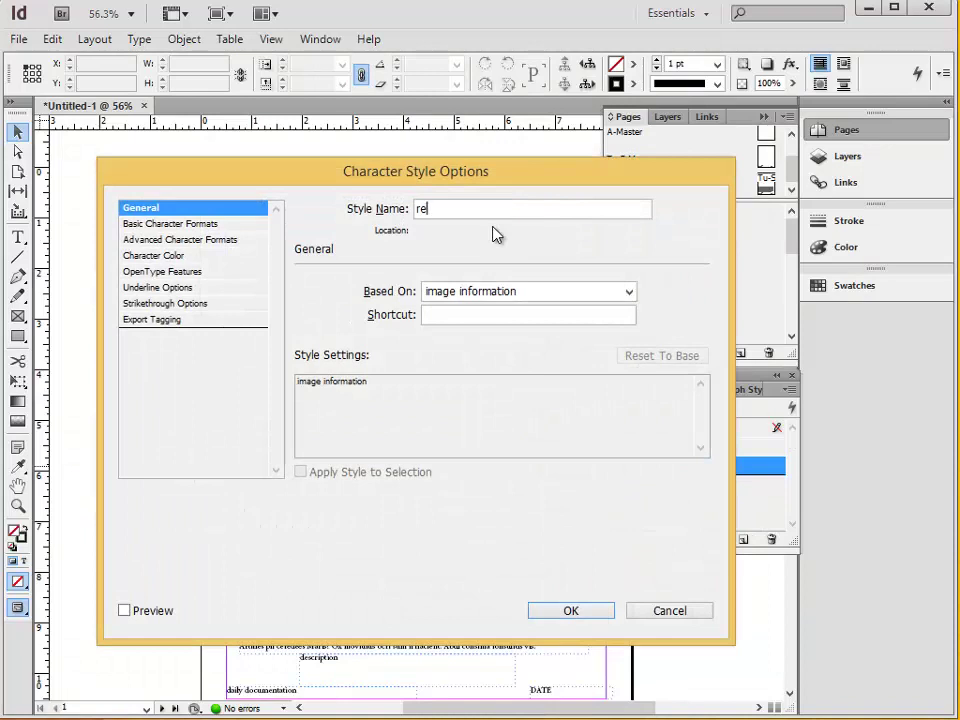
text(flection)
click(182, 223)
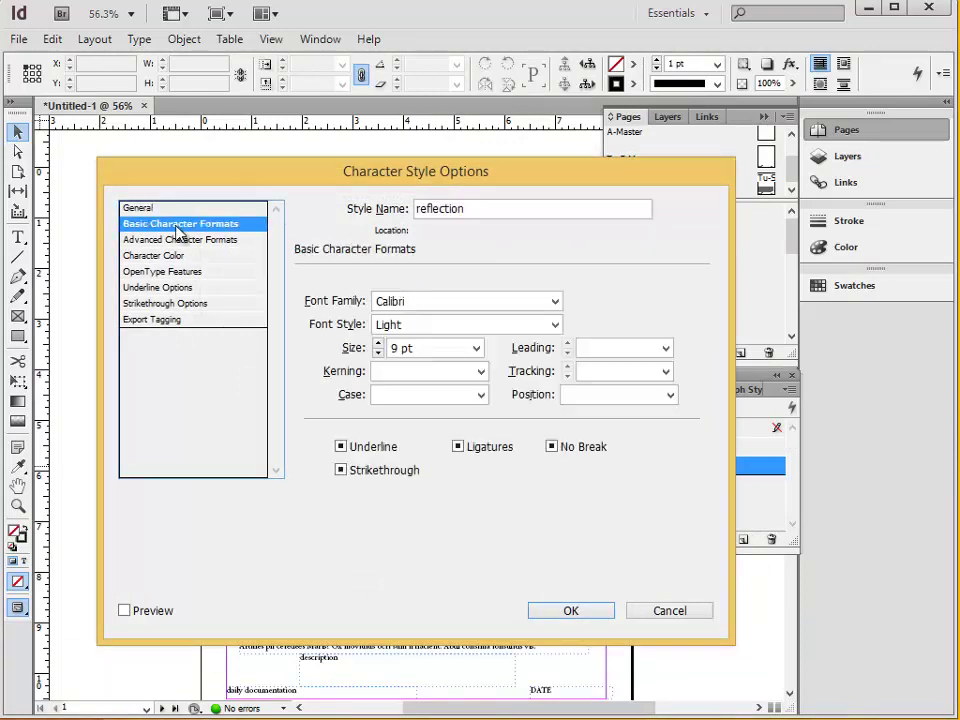
click(554, 303)
click(596, 313)
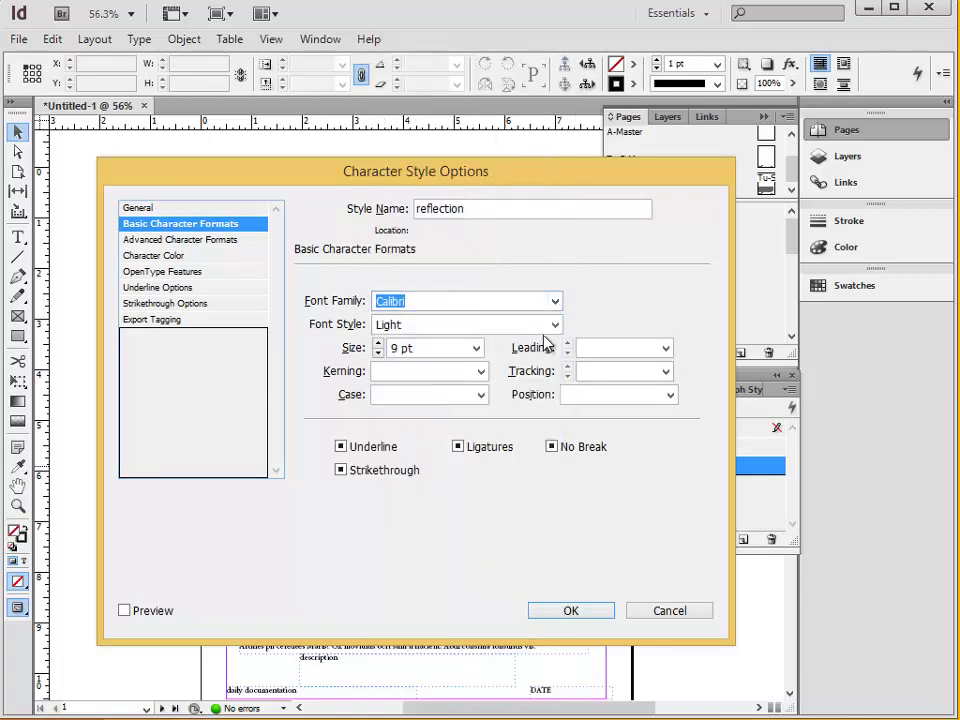
click(396, 348)
key(BackSpace)
text(11)
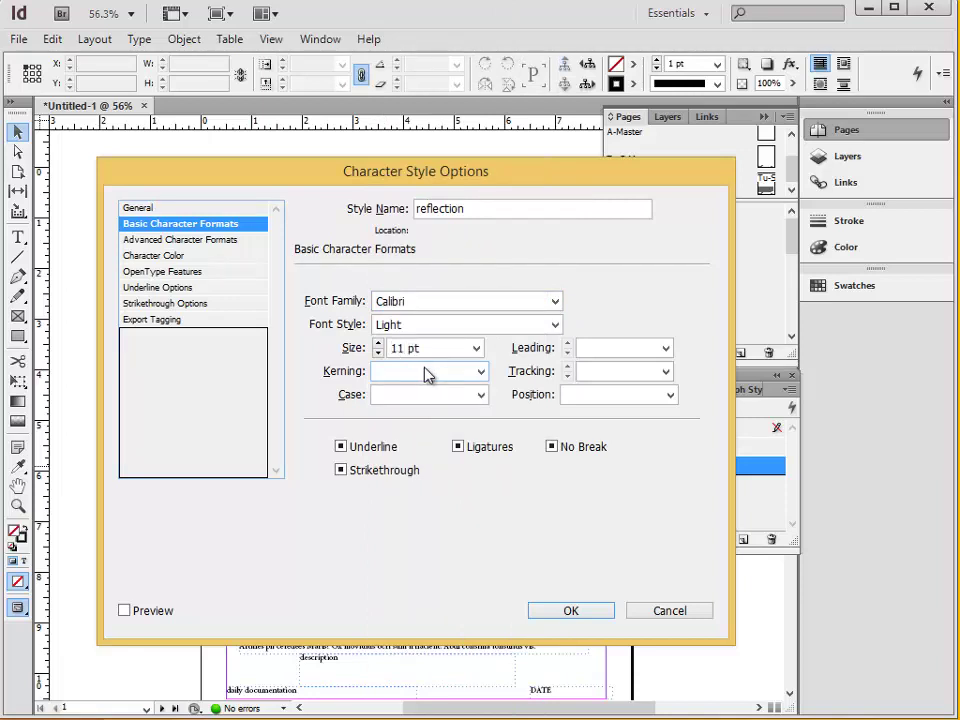
Give the reflection style Black text colour at 70% tint and save it.
click(163, 258)
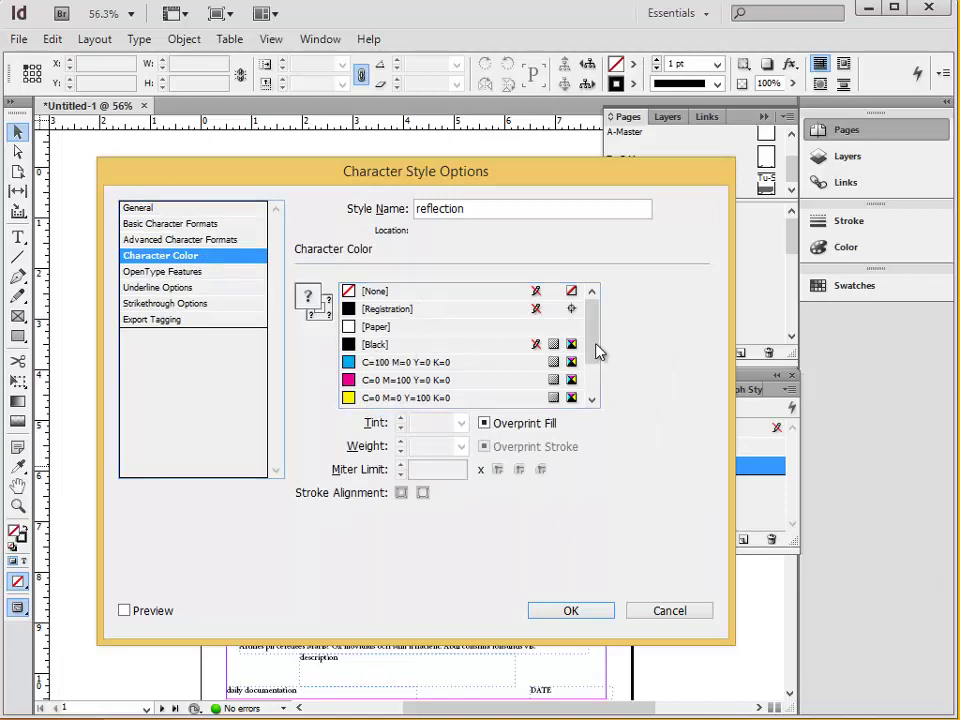
drag(596, 354, 600, 317)
click(428, 310)
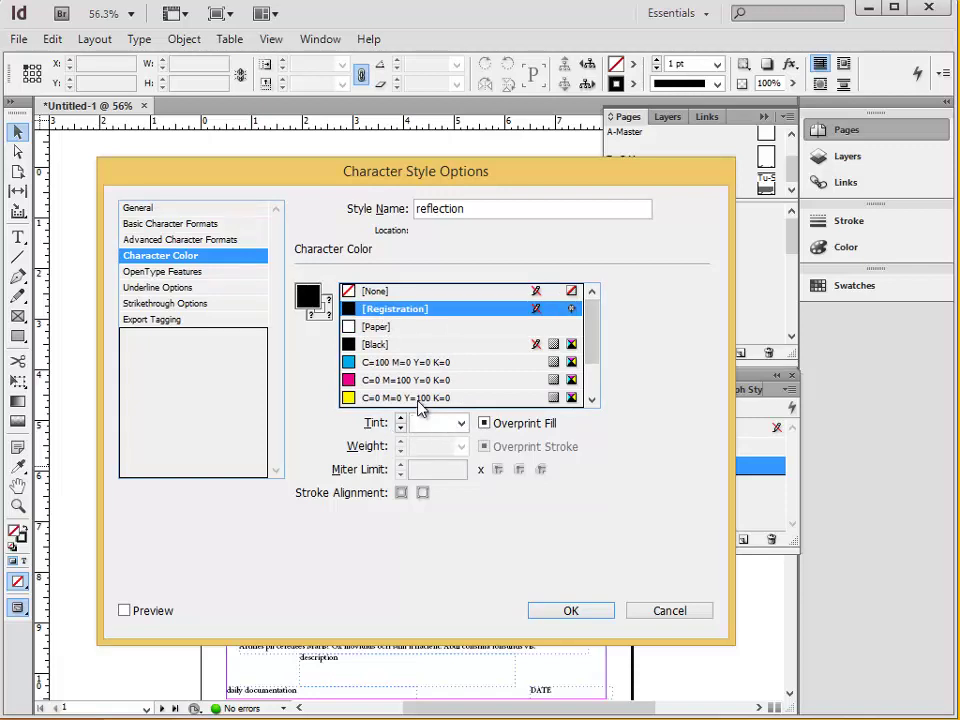
scroll(410, 330, down, 1)
click(380, 290)
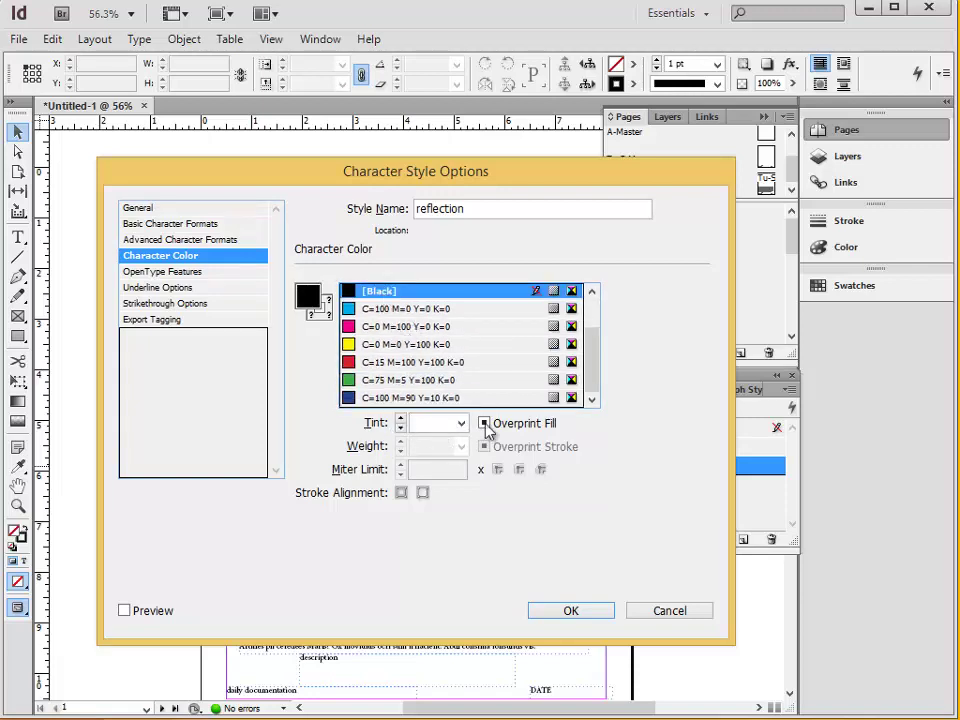
click(461, 423)
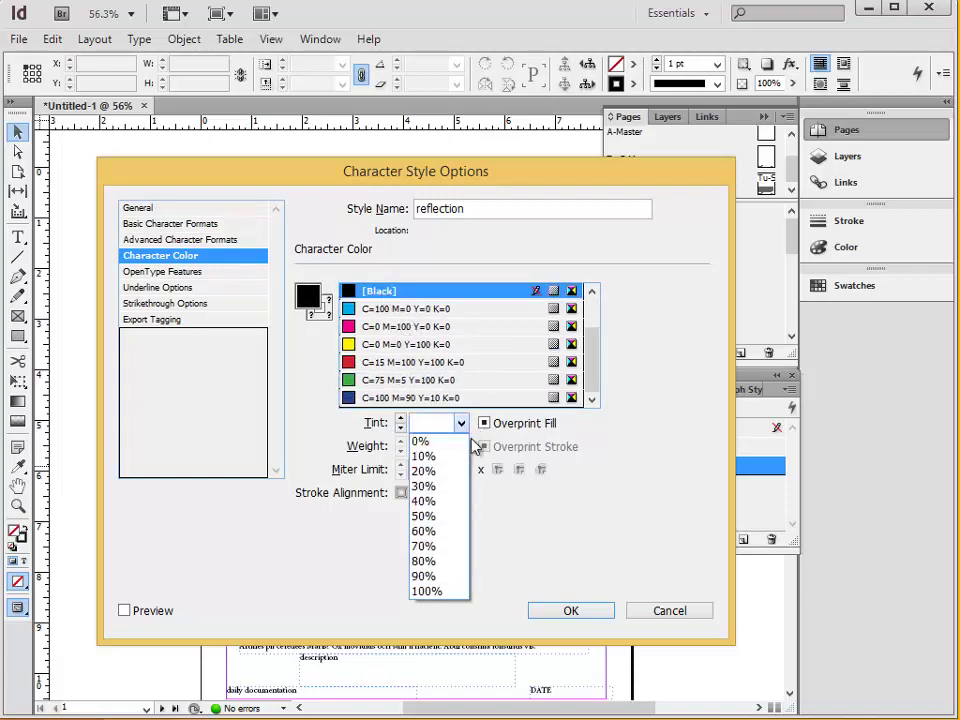
click(449, 547)
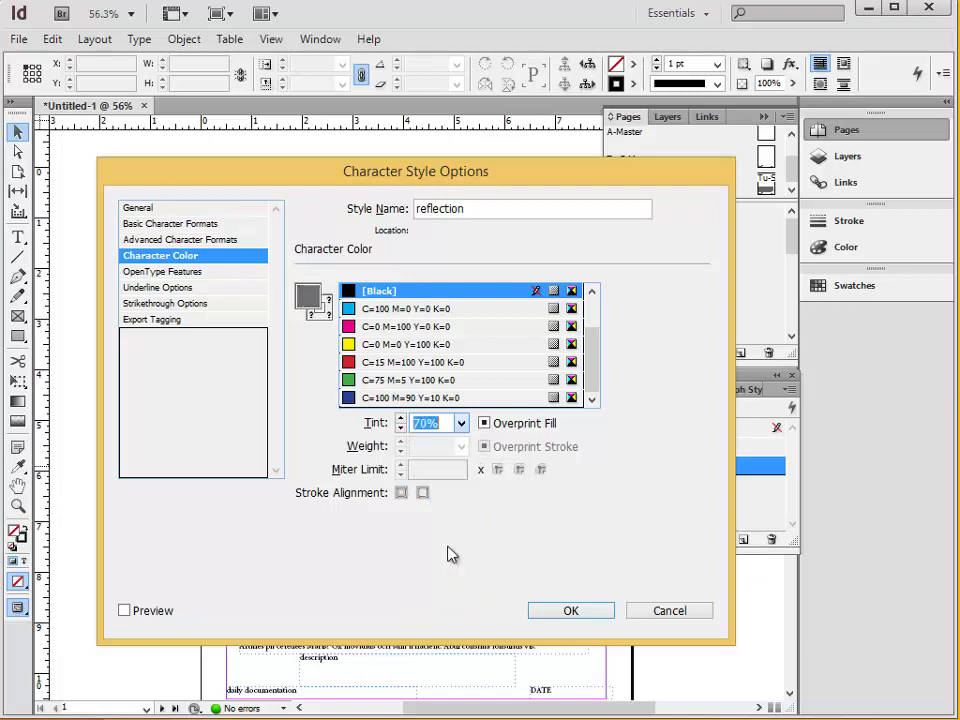
click(591, 616)
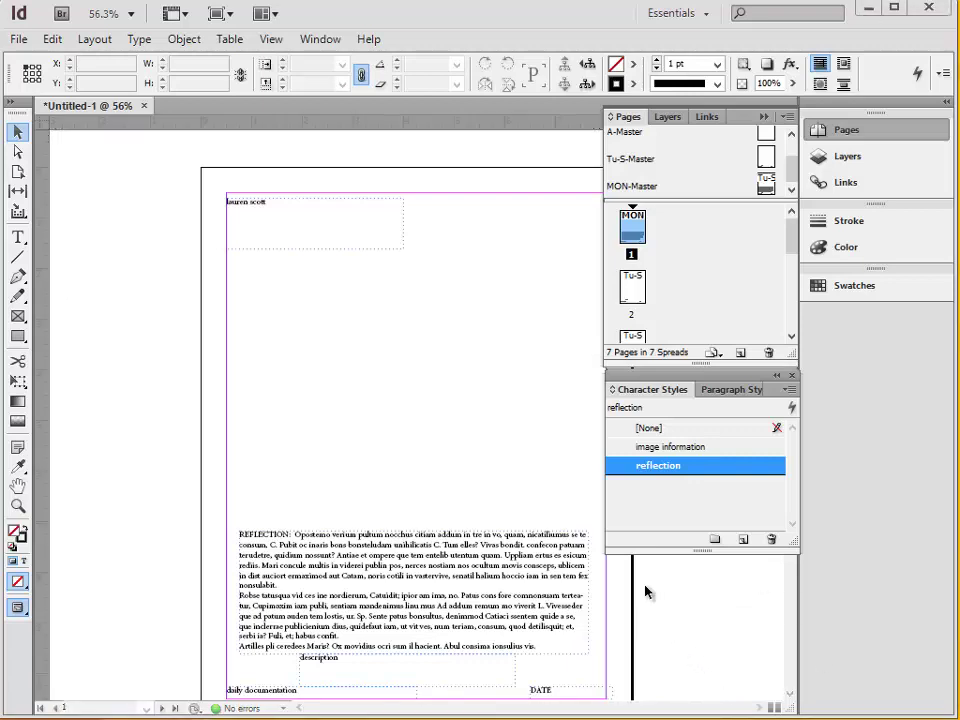
On MON-Master, apply the reflection character style to the REFLECTION text frame.
double_click(765, 184)
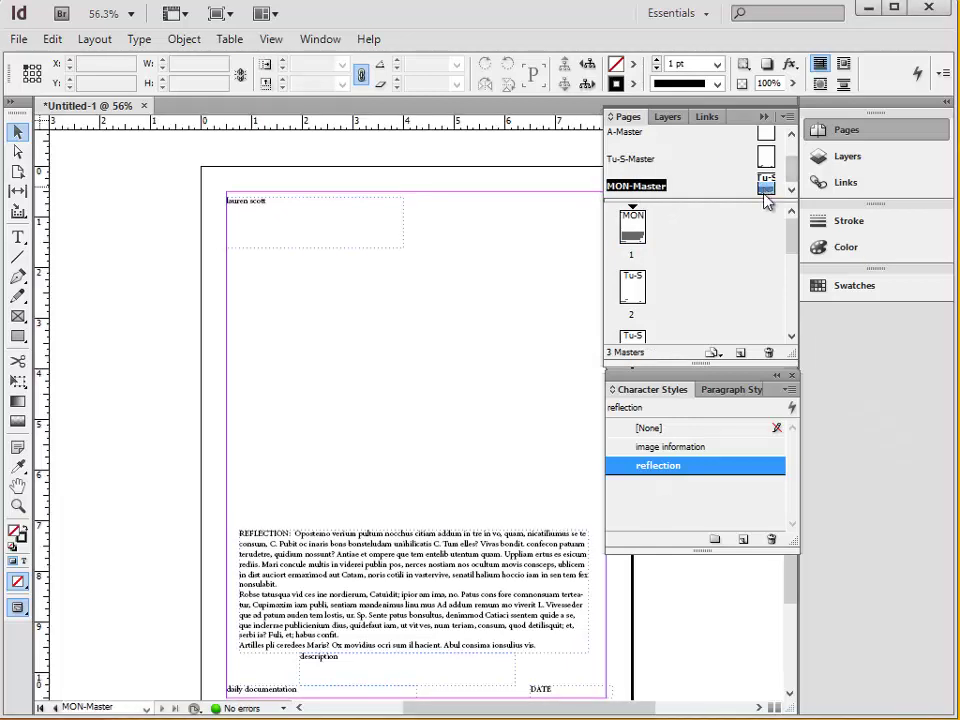
scroll(489, 424, up, 1)
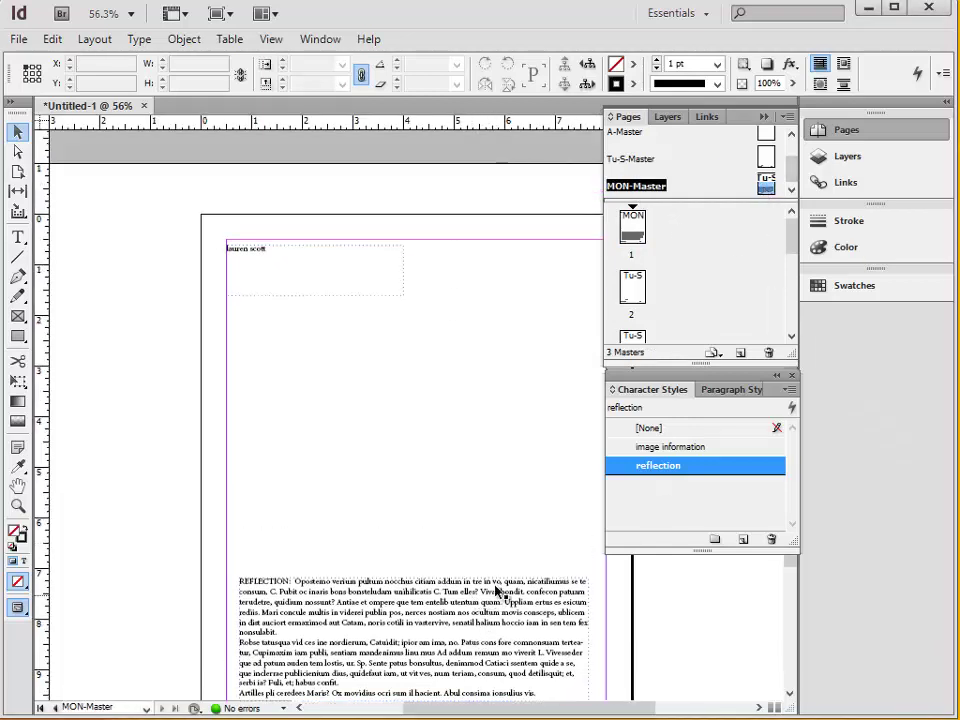
click(545, 584)
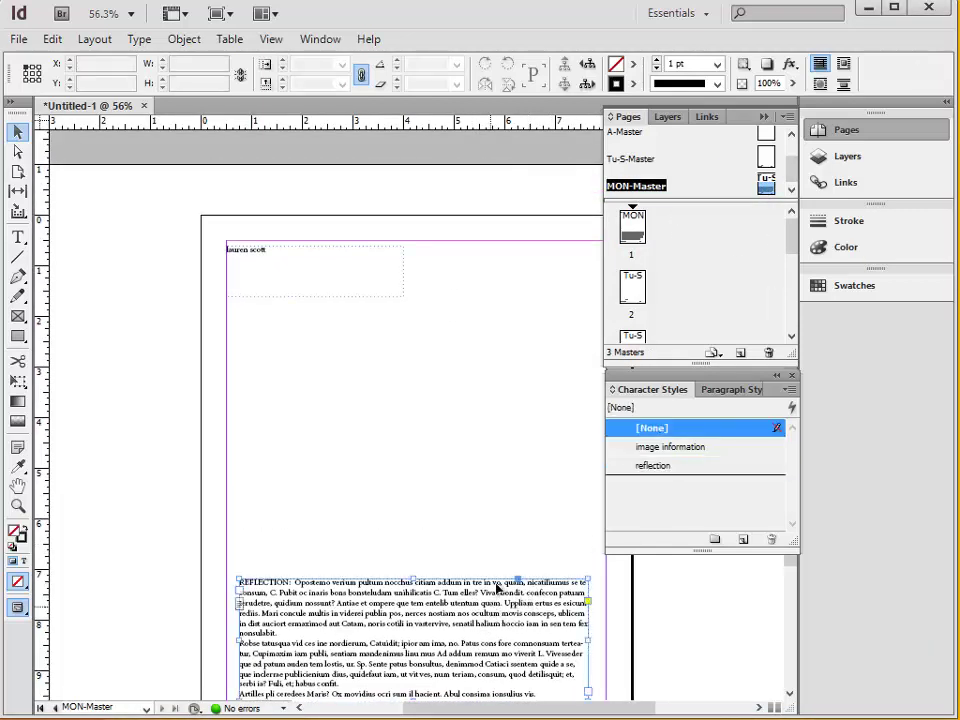
scroll(538, 447, down, 1)
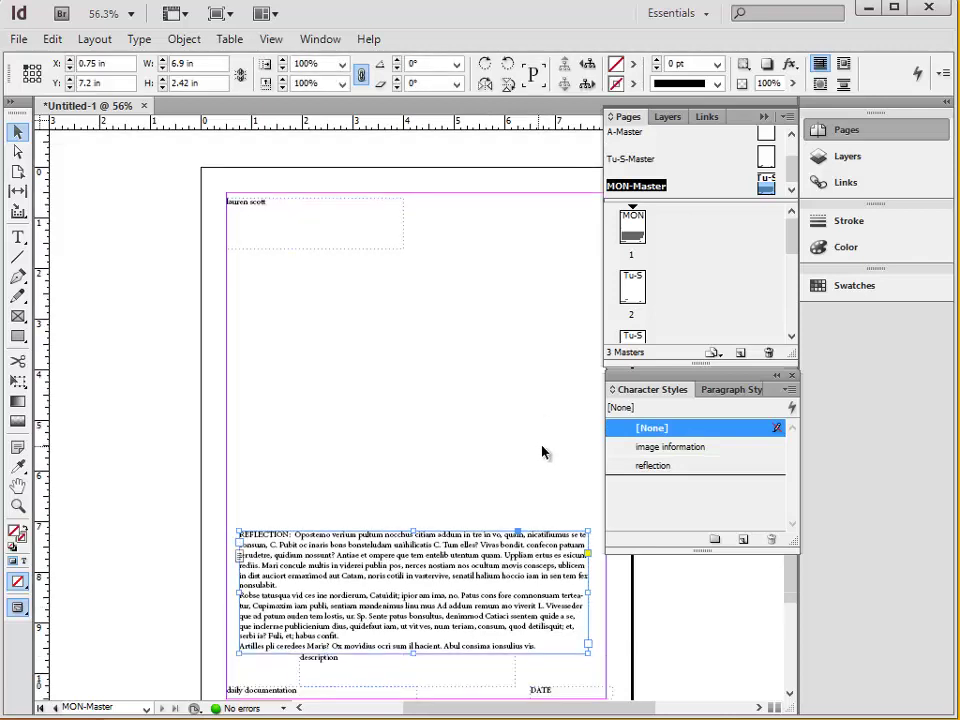
click(680, 467)
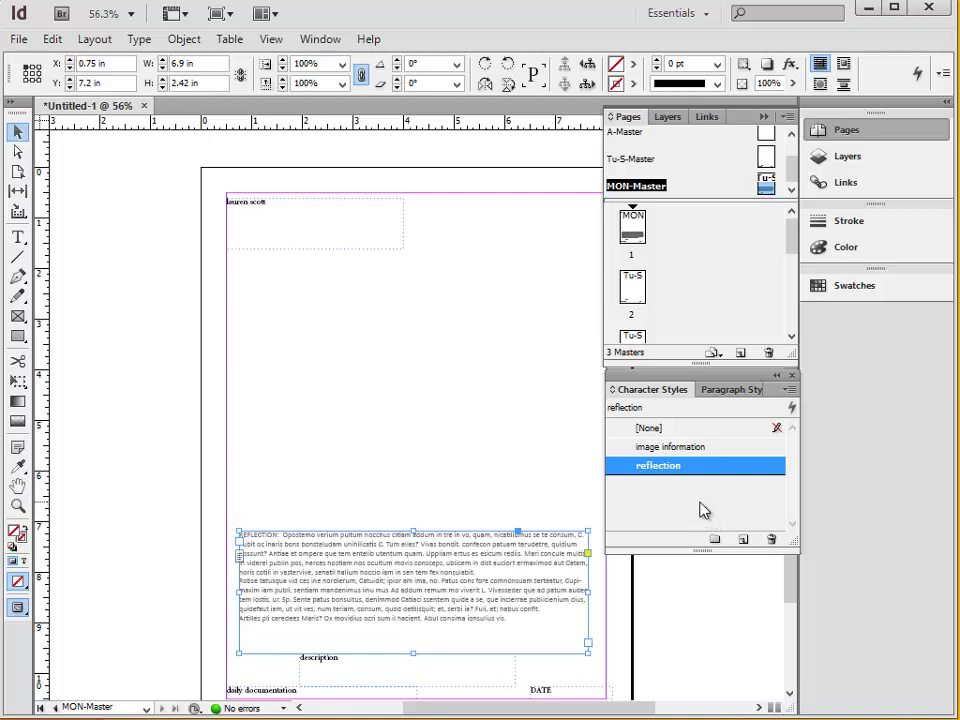
right_click(664, 468)
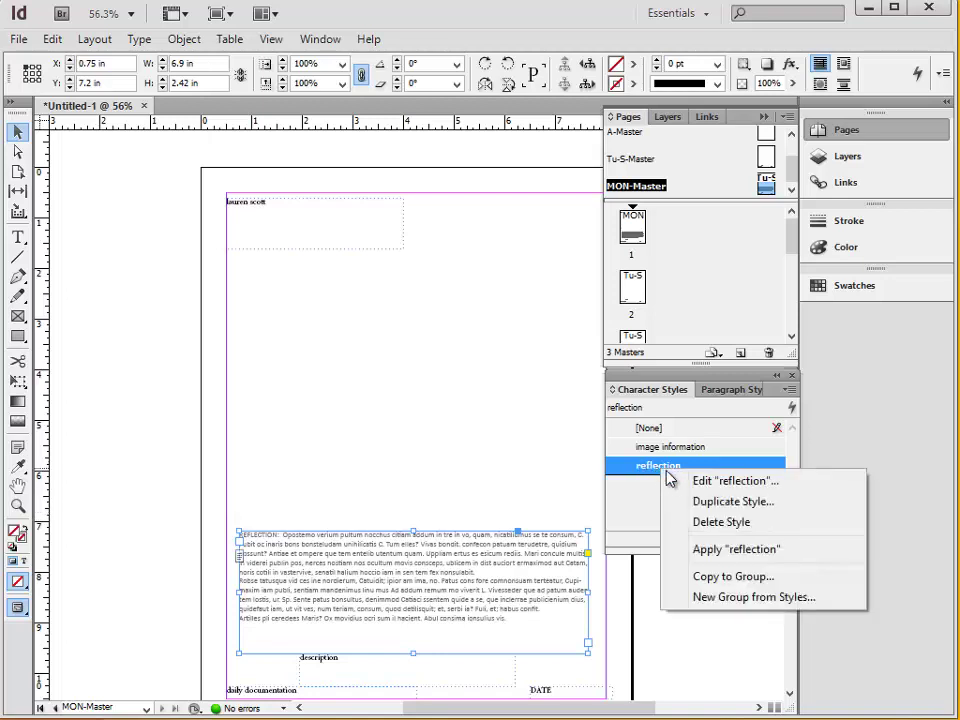
click(790, 550)
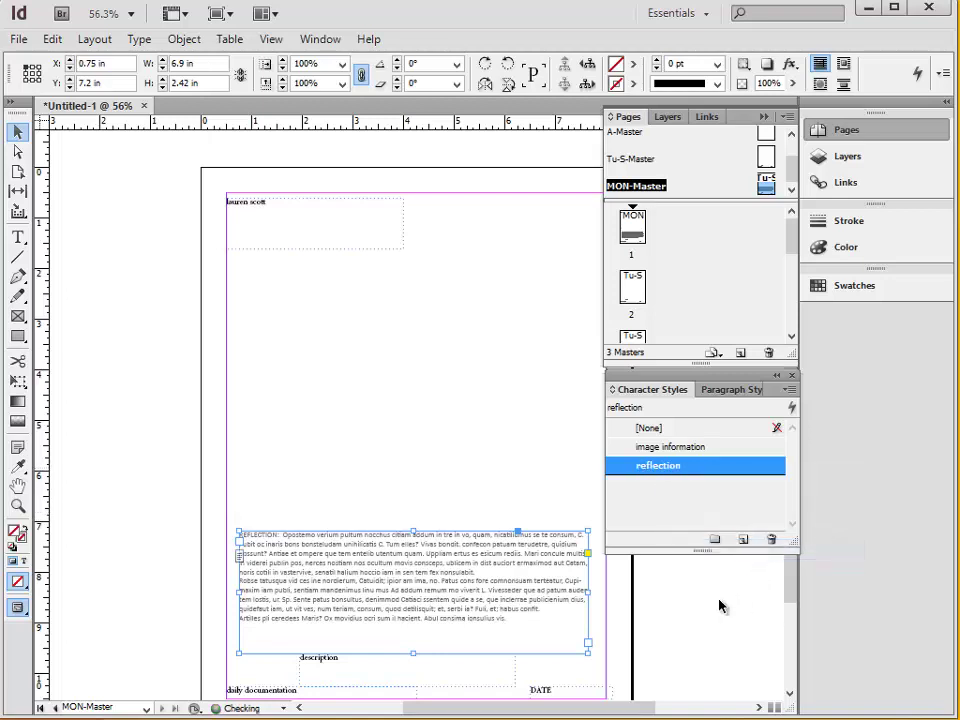
click(354, 426)
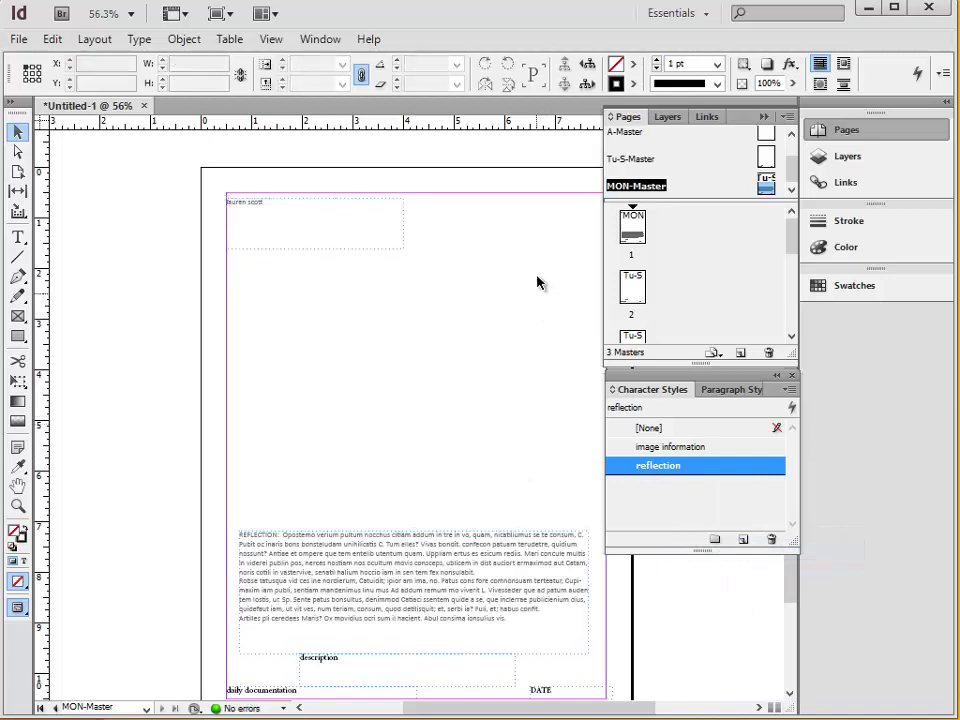
scroll(406, 543, down, 2)
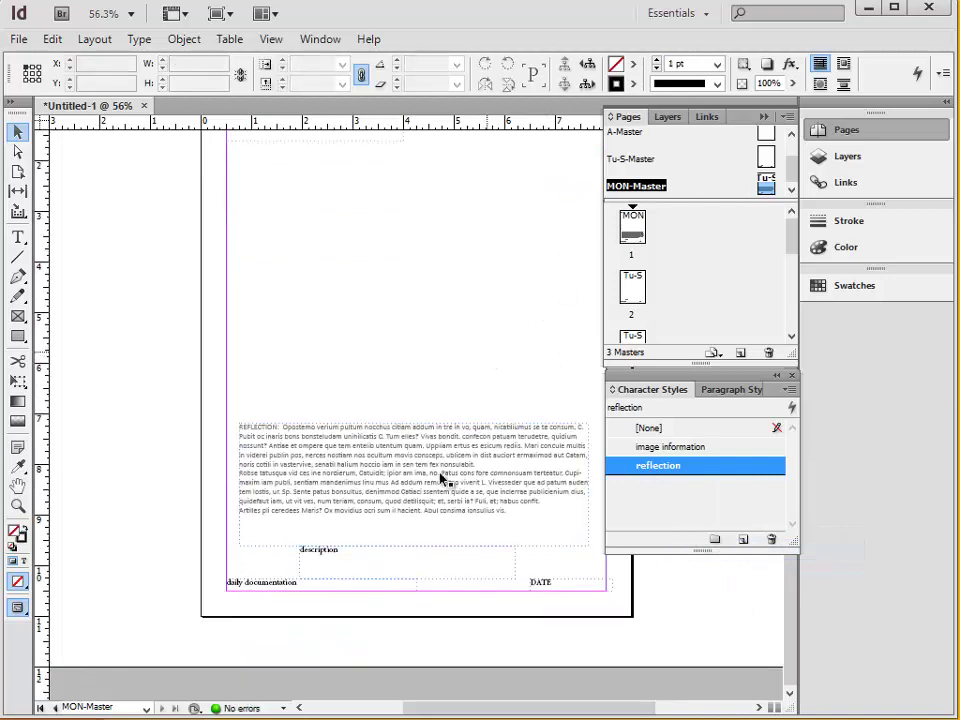
scroll(352, 565, up, 2)
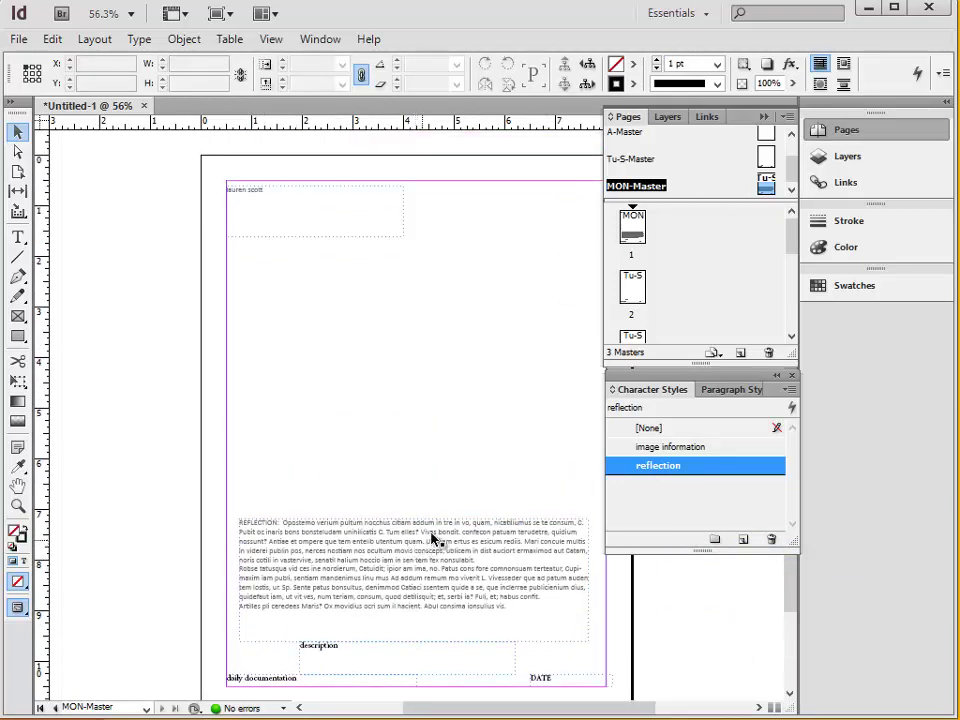
scroll(448, 530, down, 2)
scroll(768, 178, up, 2)
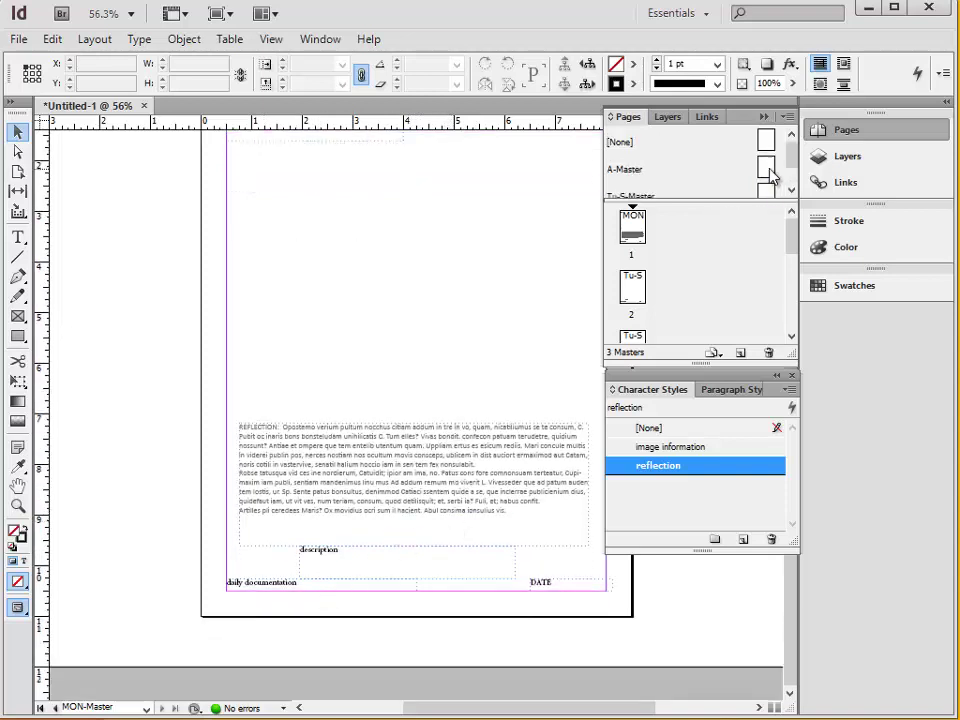
scroll(790, 165, down, 1)
On Tu-S-Master, apply image information to the description, daily documentation and DATE frames.
double_click(766, 156)
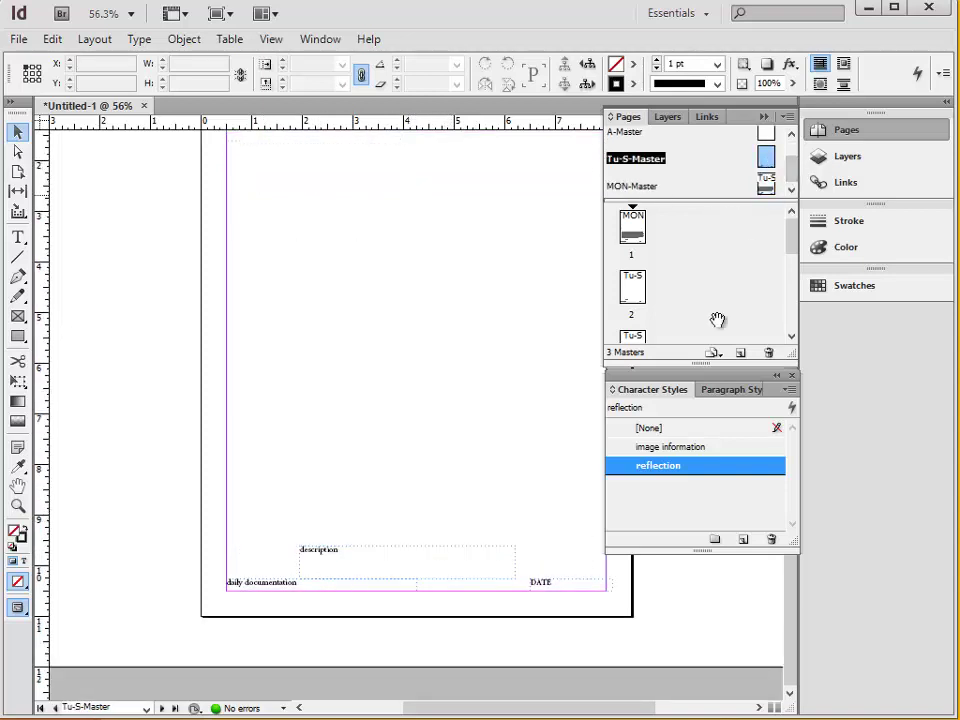
drag(276, 531, 620, 600)
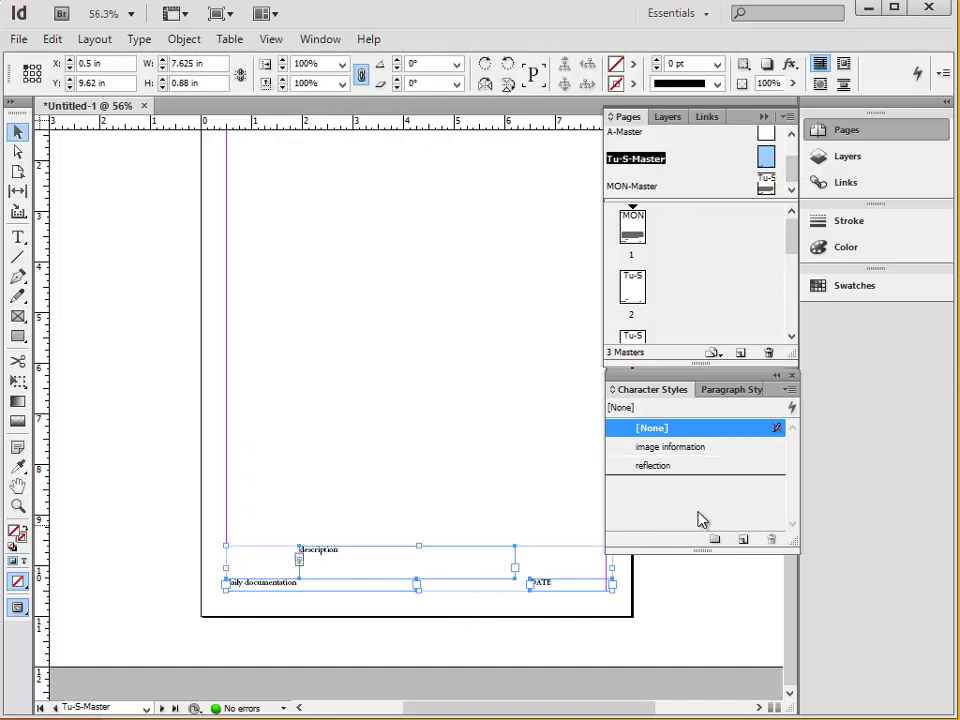
click(668, 447)
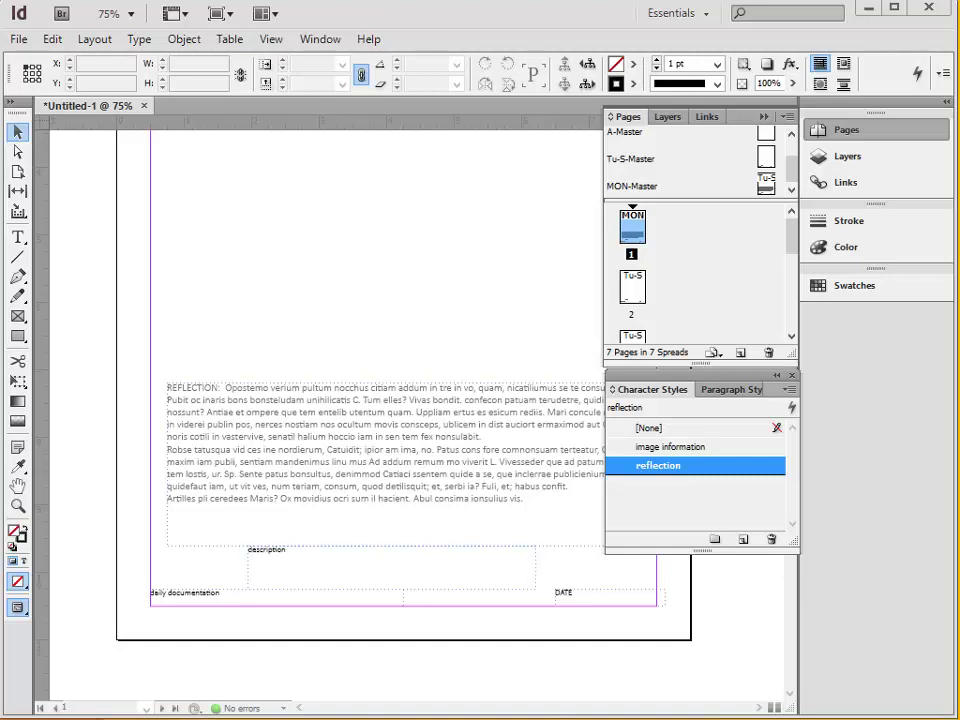
Load the test JPEG sketch into the place cursor with File > Place.
click(18, 39)
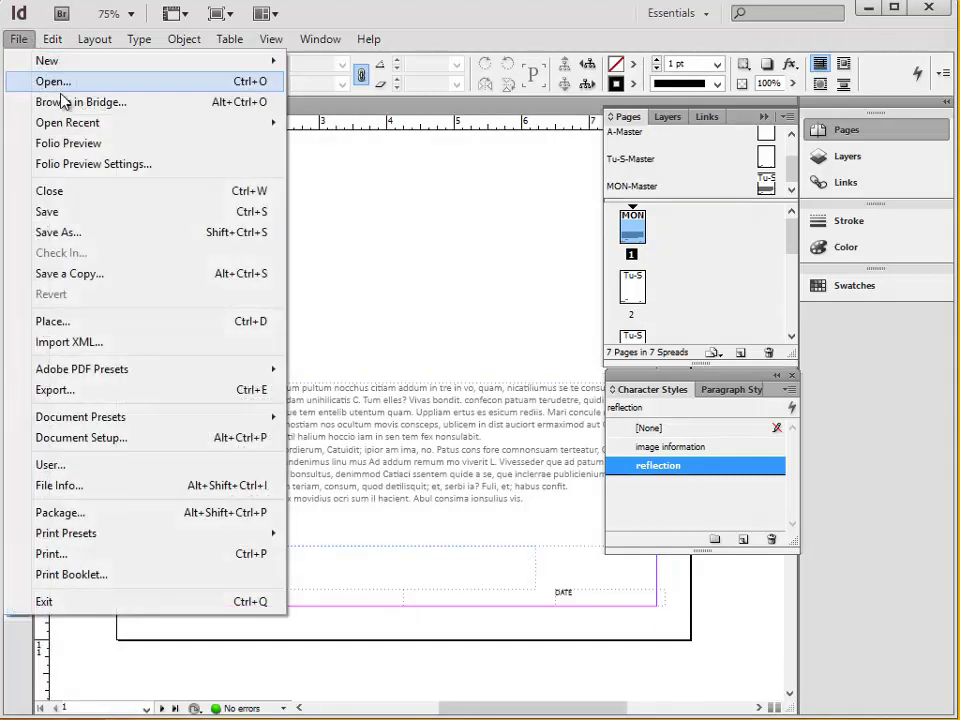
click(139, 322)
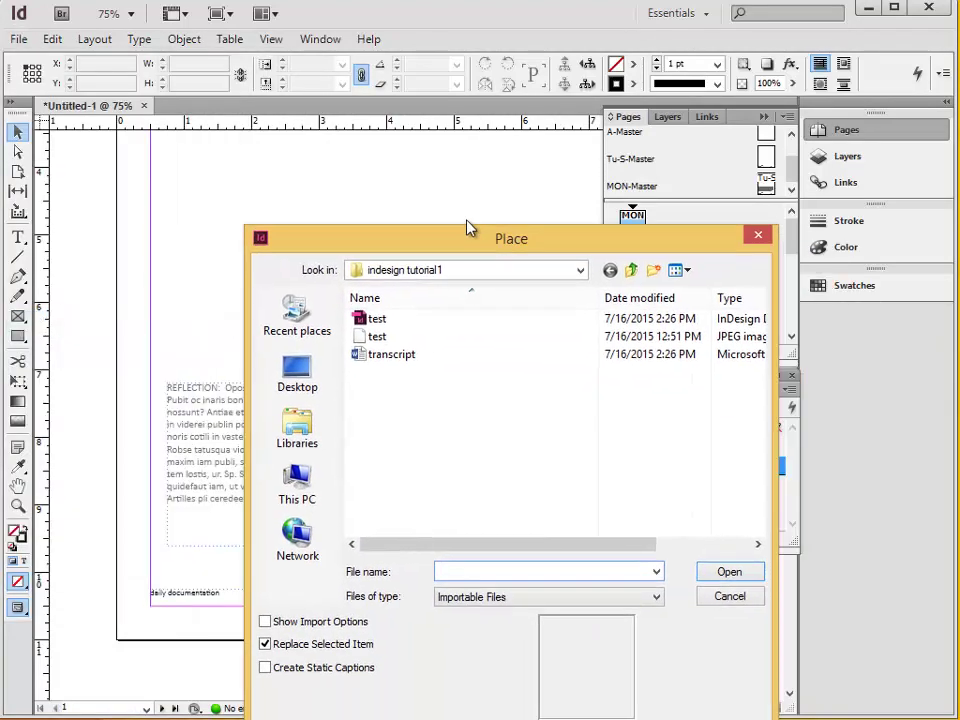
drag(466, 228, 350, 132)
click(265, 240)
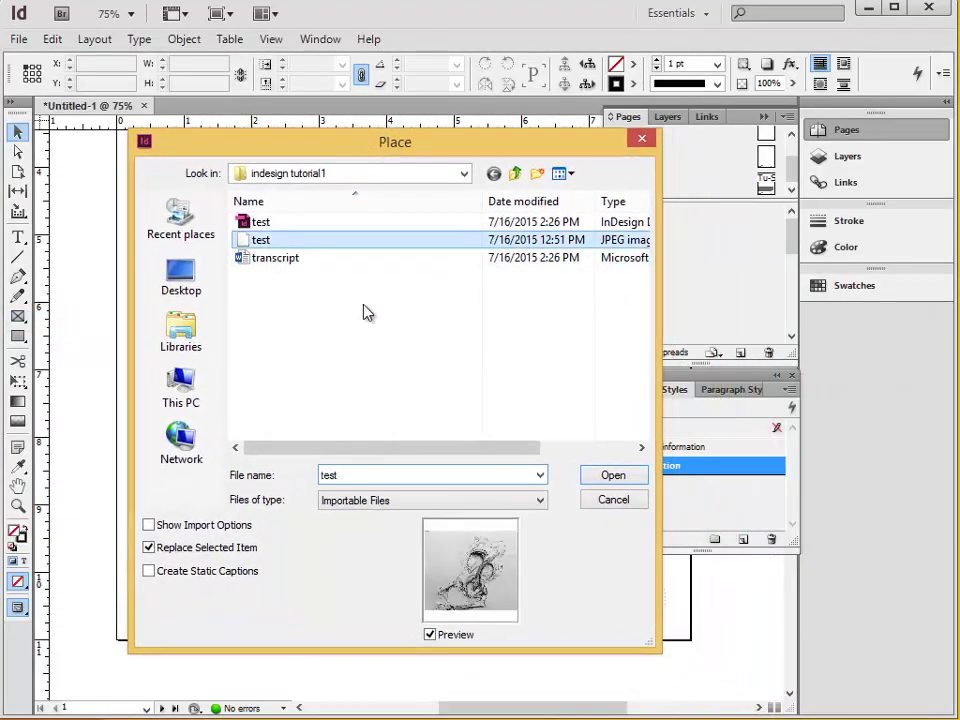
click(614, 477)
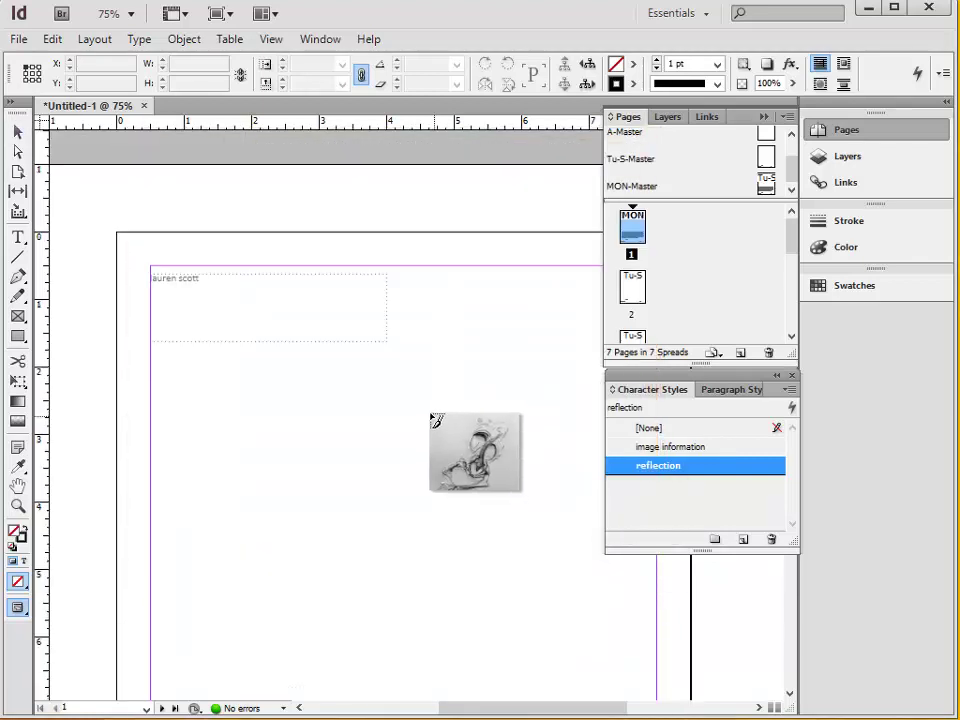
Place the sketch in a 6.9 × 5.9747 in frame across page 1's top, then zoom out.
drag(175, 361, 476, 585)
key(ctrl+z)
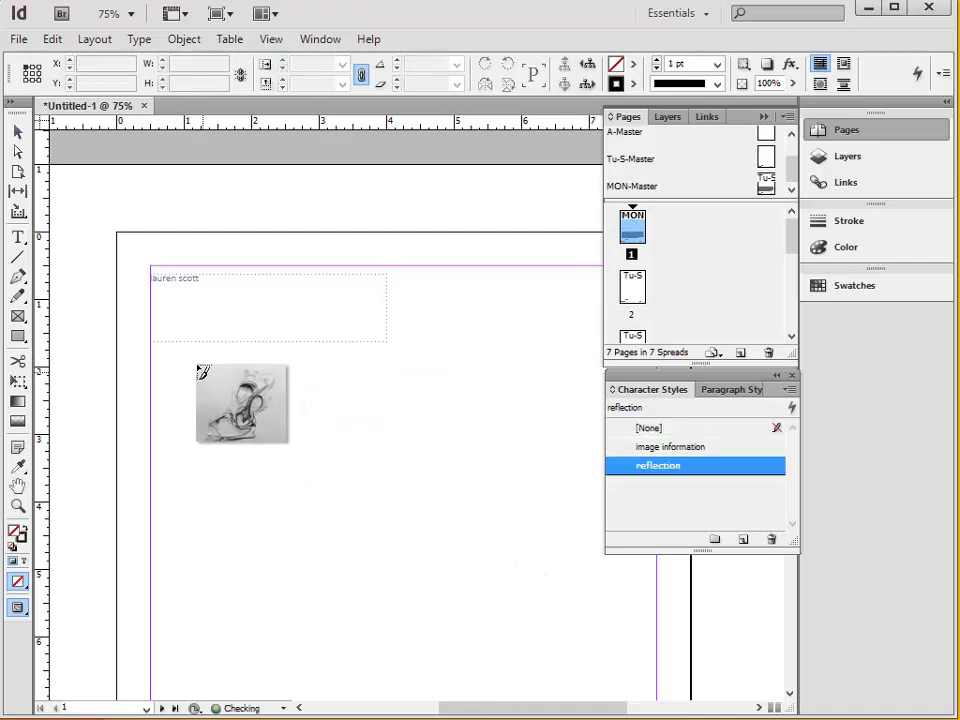
click(197, 364)
key(ctrl+z)
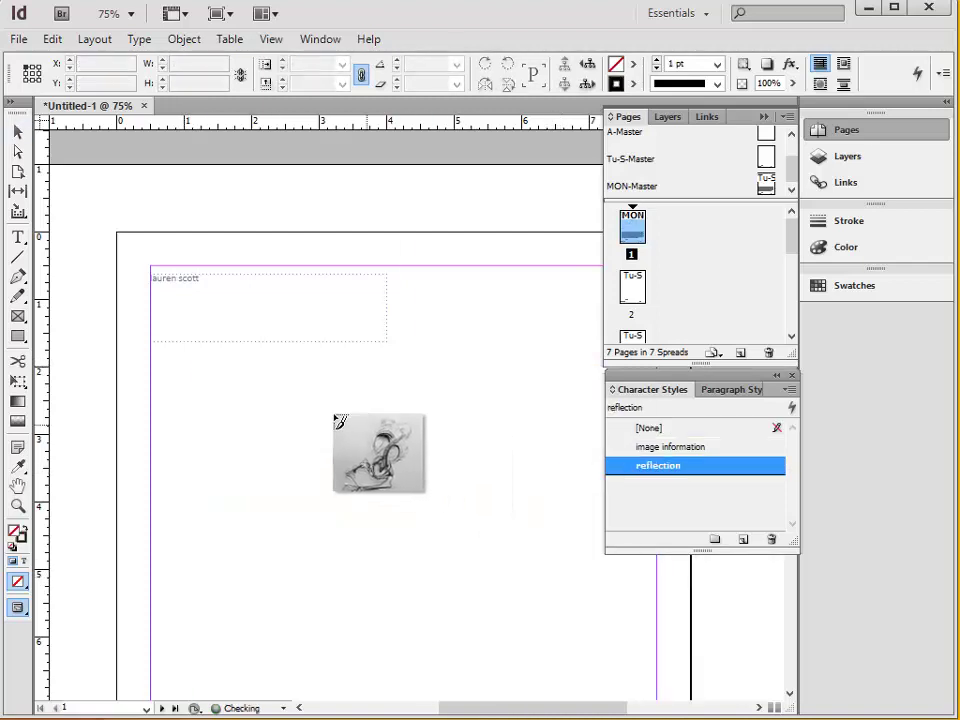
mouse_move(168, 358)
mouse_down()
mouse_move(324, 515)
mouse_move(634, 658)
mouse_move(631, 697)
mouse_up()
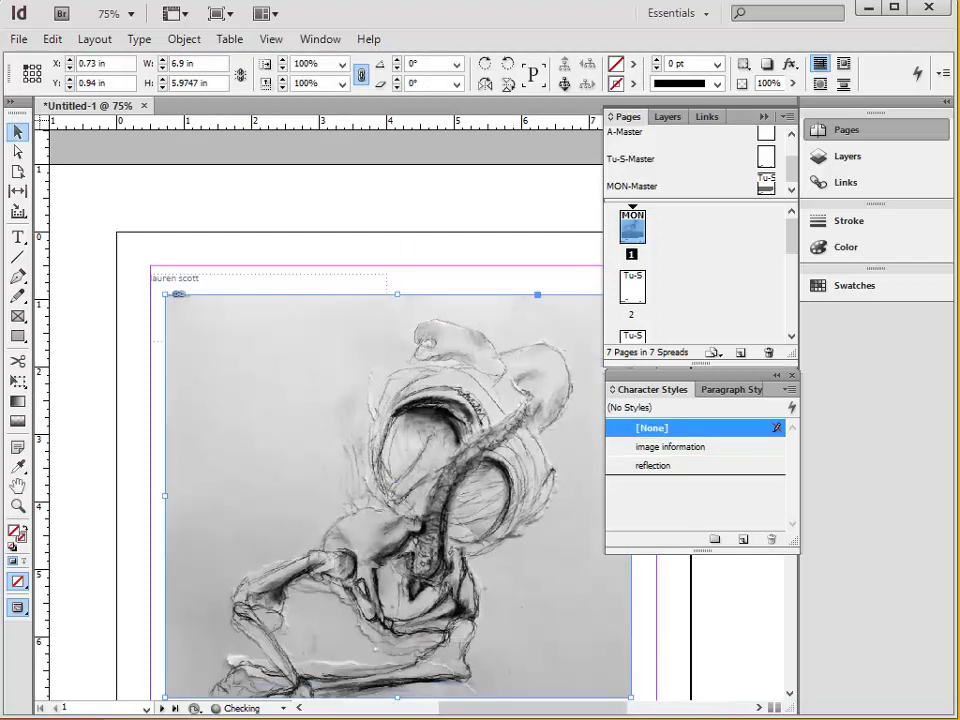
key(ctrl+minus)
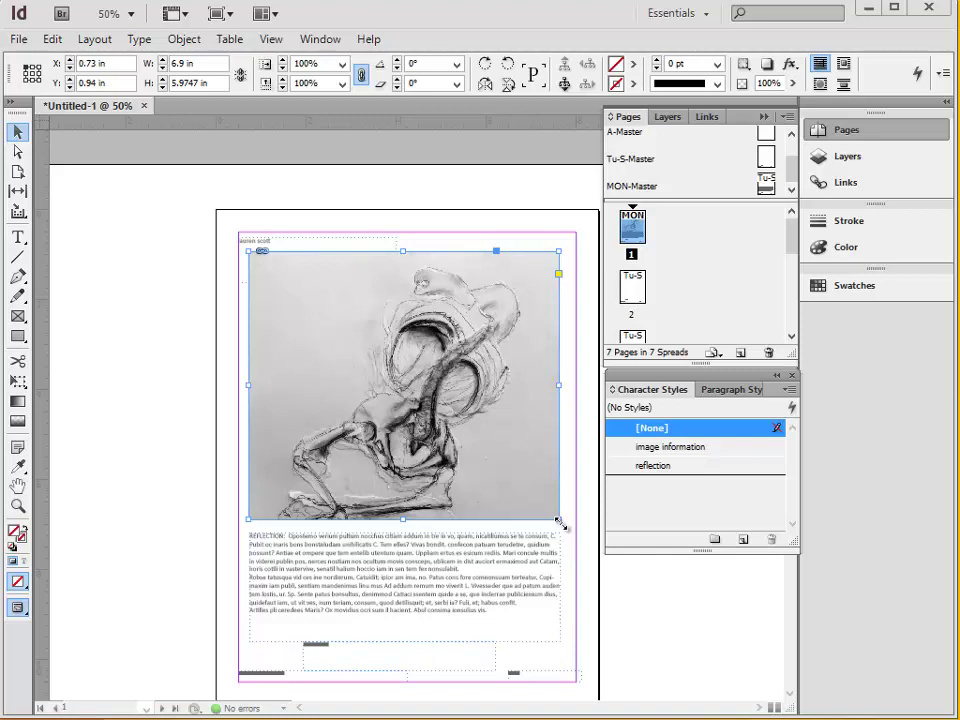
drag(559, 522, 604, 561)
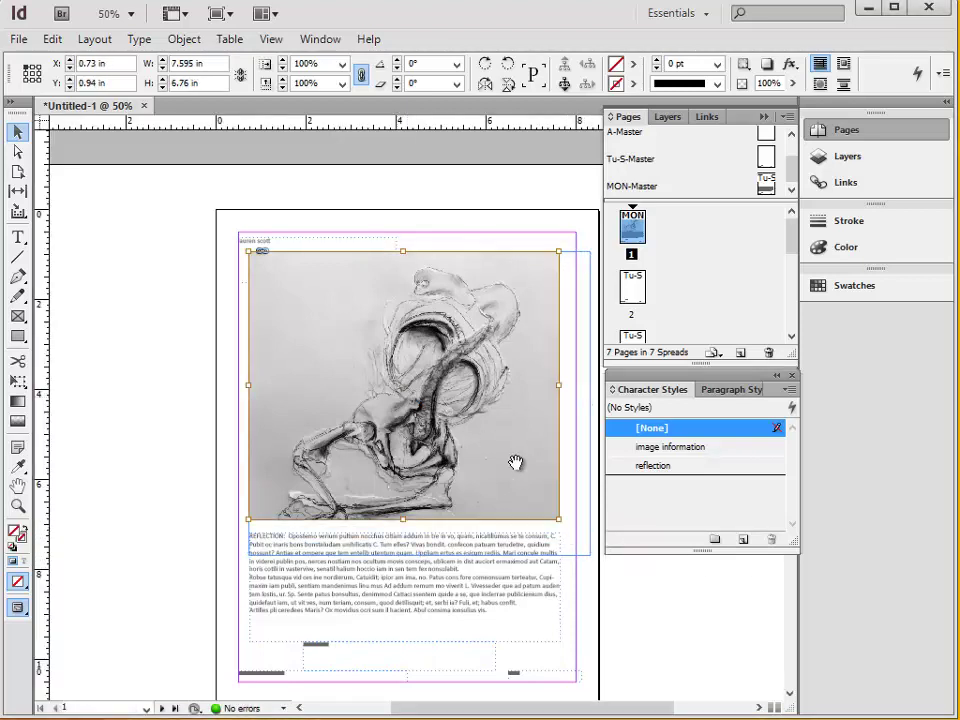
click(409, 399)
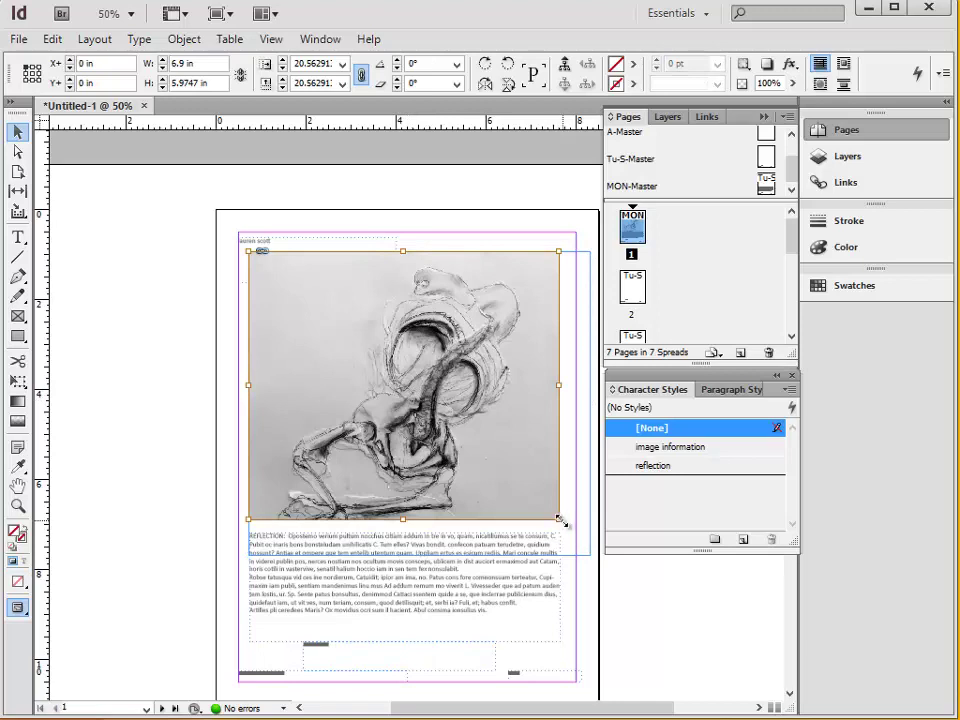
drag(561, 523, 540, 428)
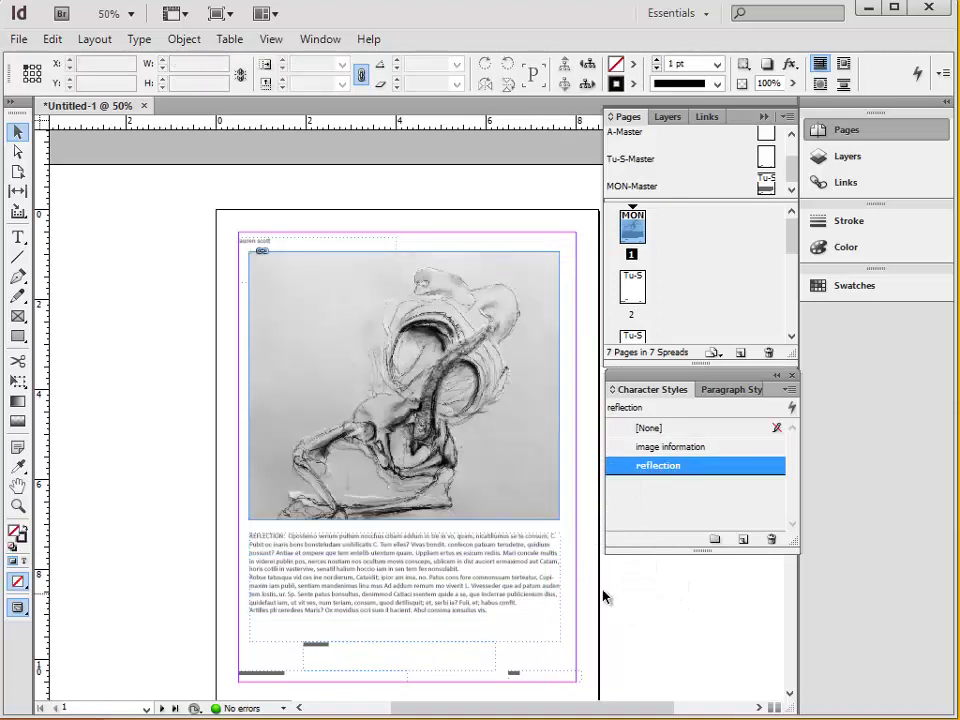
scroll(523, 527, down, 3)
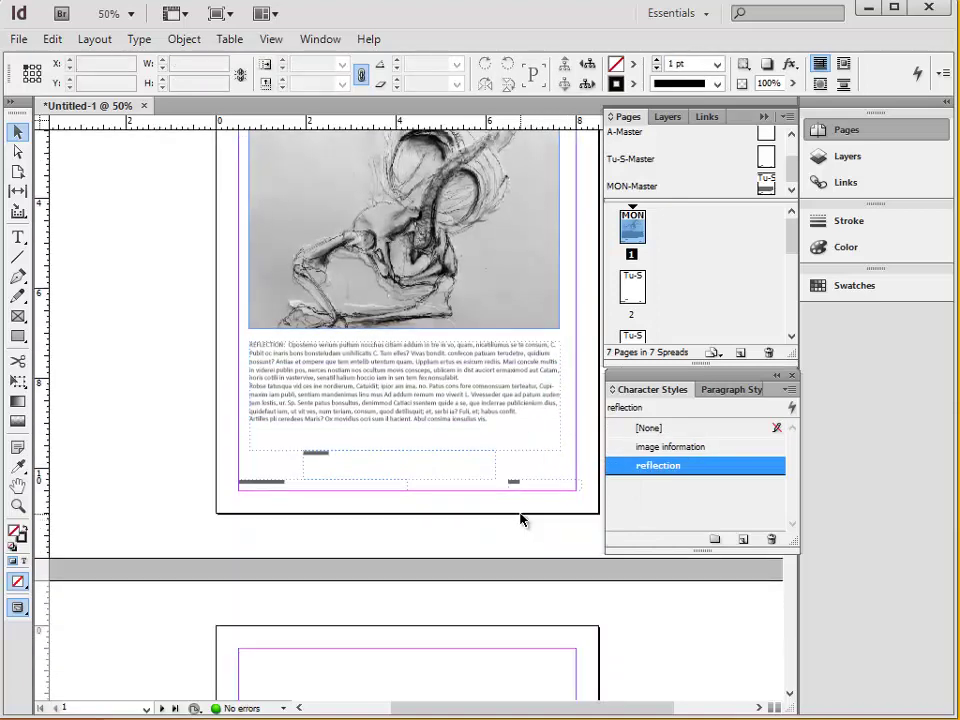
scroll(535, 527, up, 3)
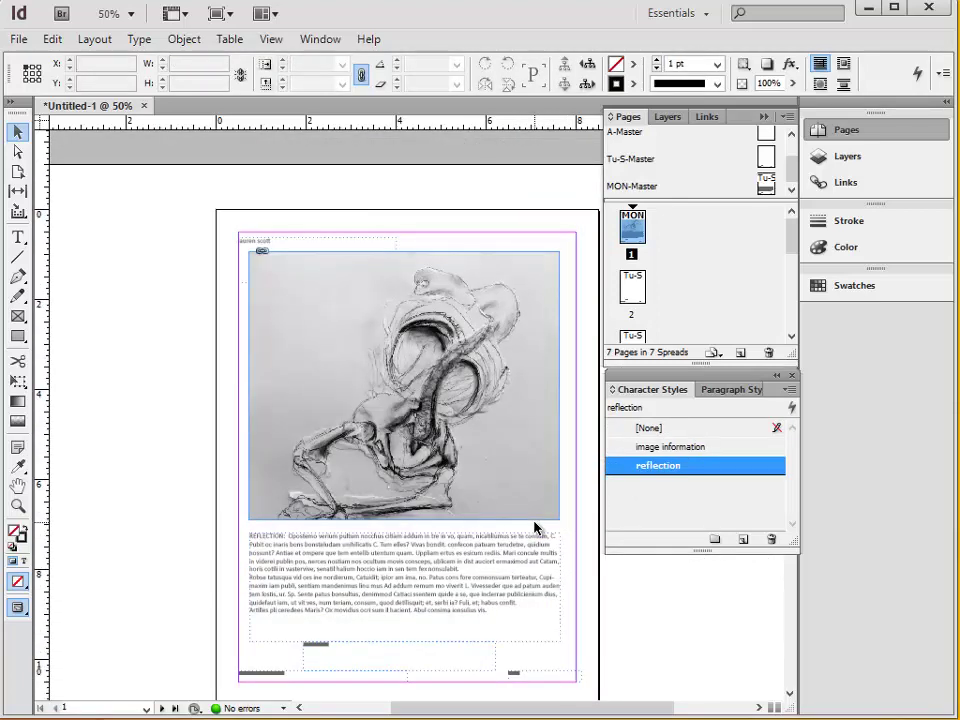
click(404, 426)
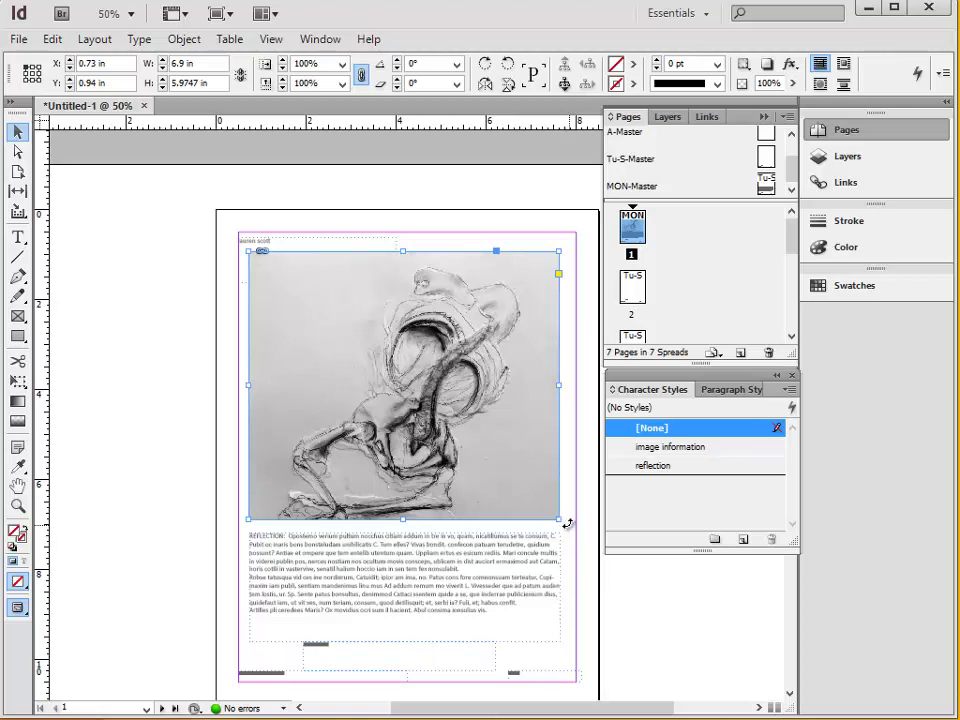
mouse_move(558, 520)
mouse_down()
mouse_move(585, 547)
mouse_move(546, 497)
mouse_move(440, 420)
mouse_move(557, 525)
mouse_up()
click(614, 567)
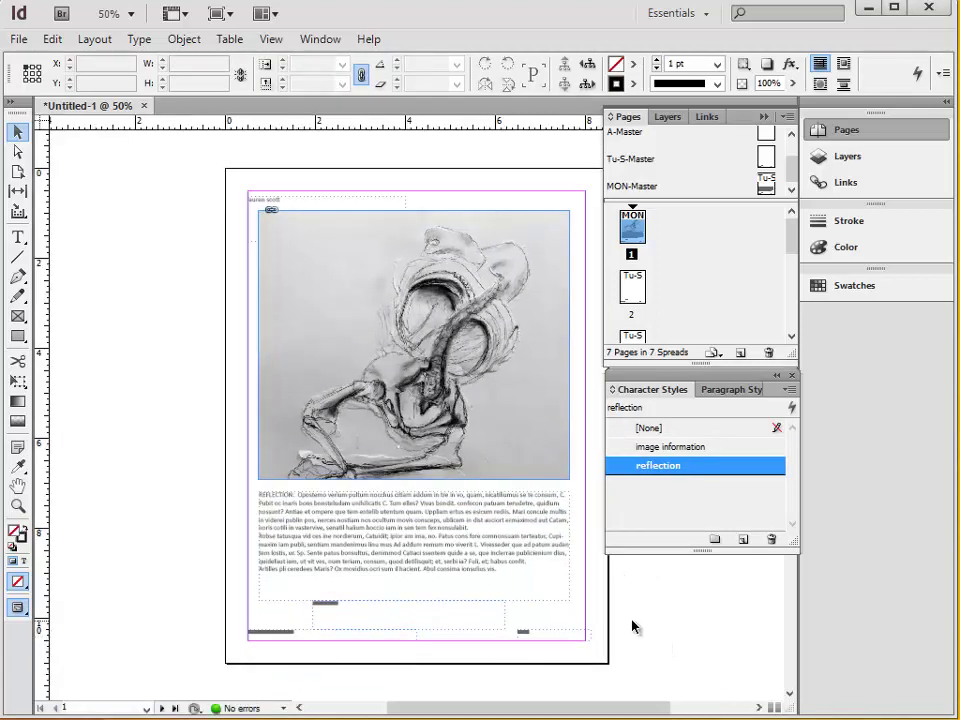
Inspect the sketch up close, then set Display Performance to Fast Display.
key(ctrl+equal)
key(ctrl+equal)
key(ctrl+equal)
key(ctrl+equal)
key(ctrl+equal)
key(ctrl+equal)
key(ctrl+equal)
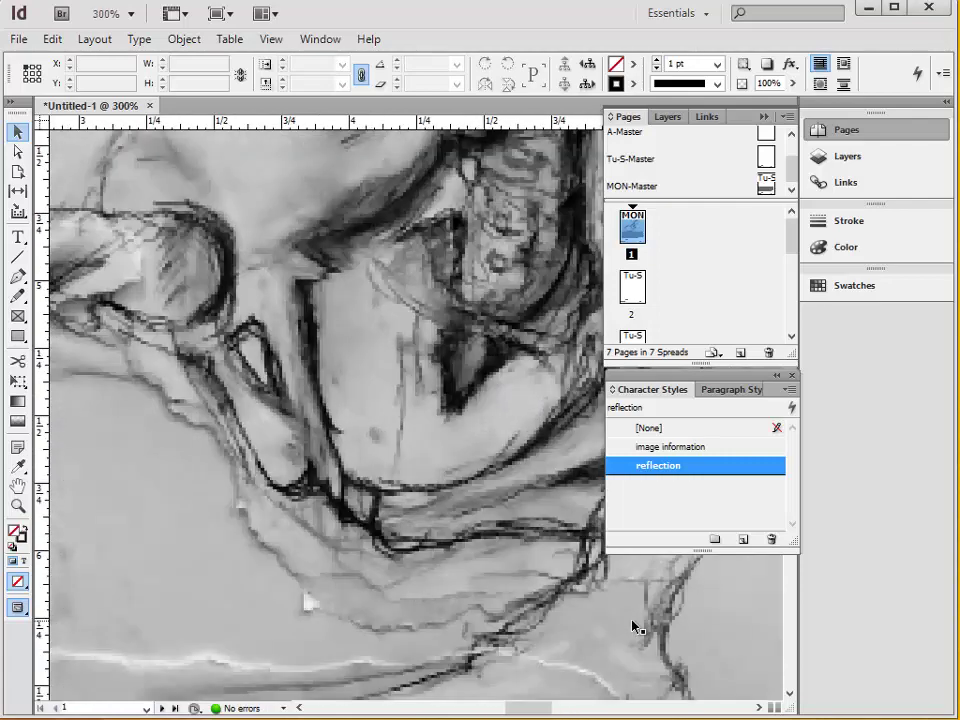
key(ctrl+minus)
key(ctrl+minus)
key(ctrl+minus)
key(ctrl+minus)
key(ctrl+minus)
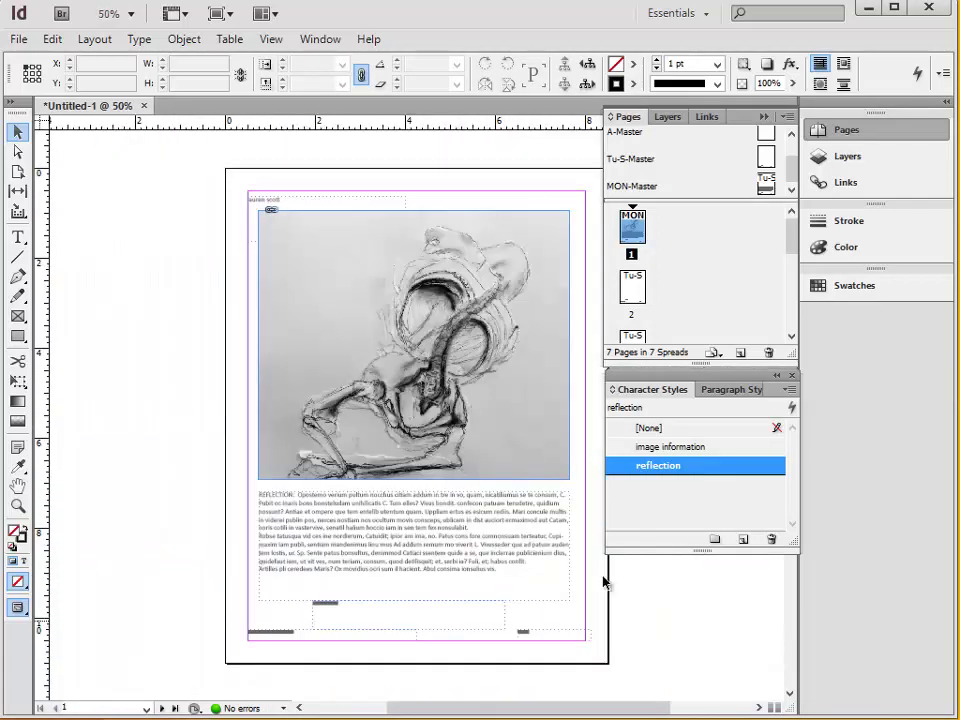
click(271, 39)
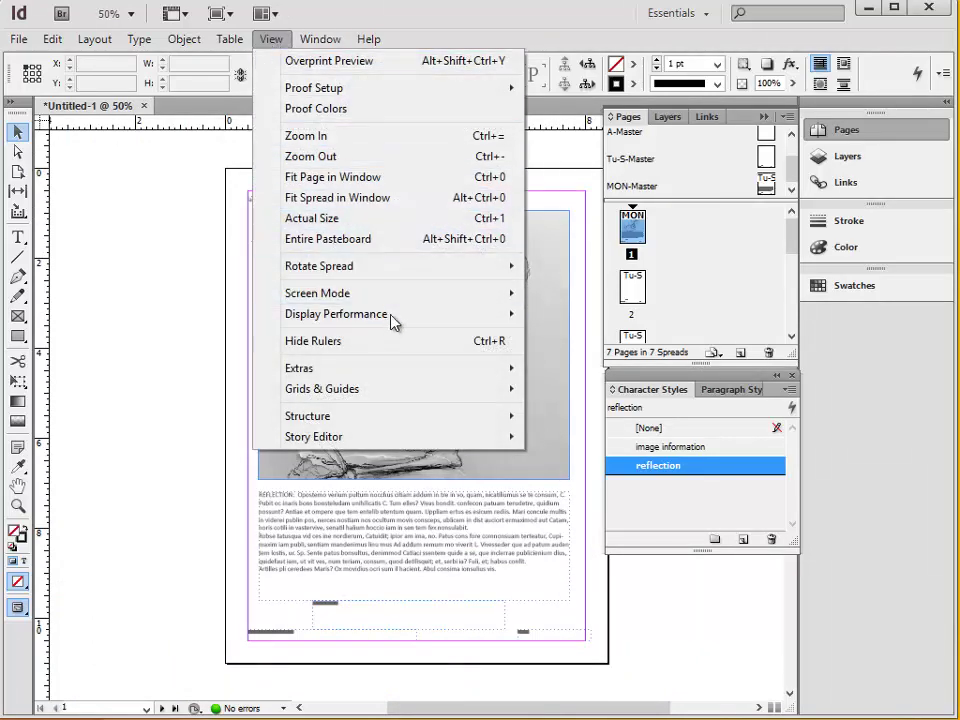
mouse_move(392, 316)
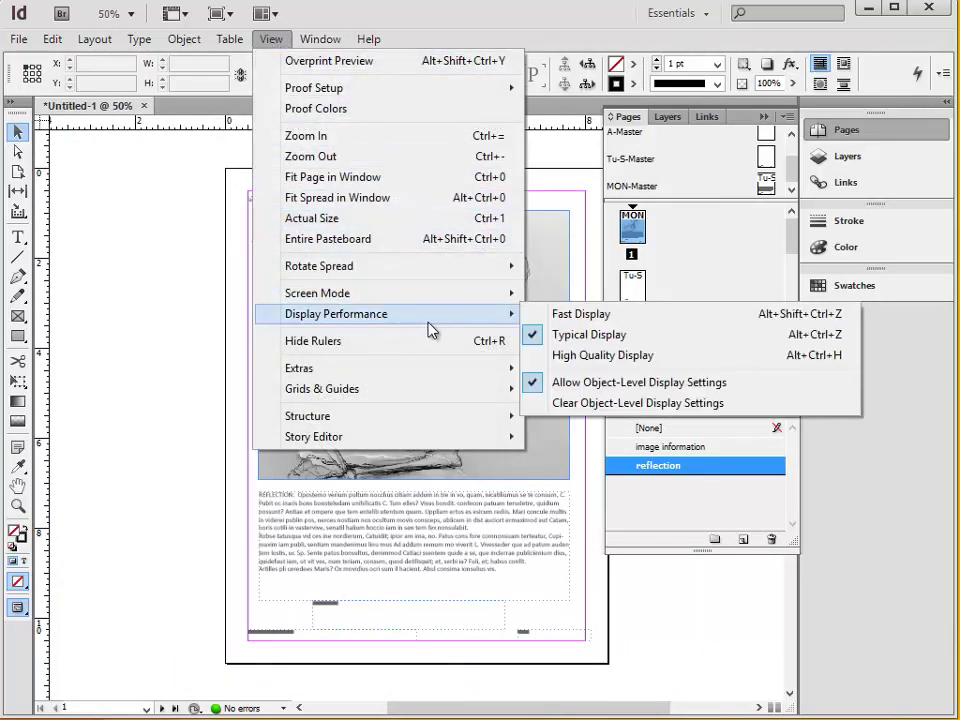
click(596, 320)
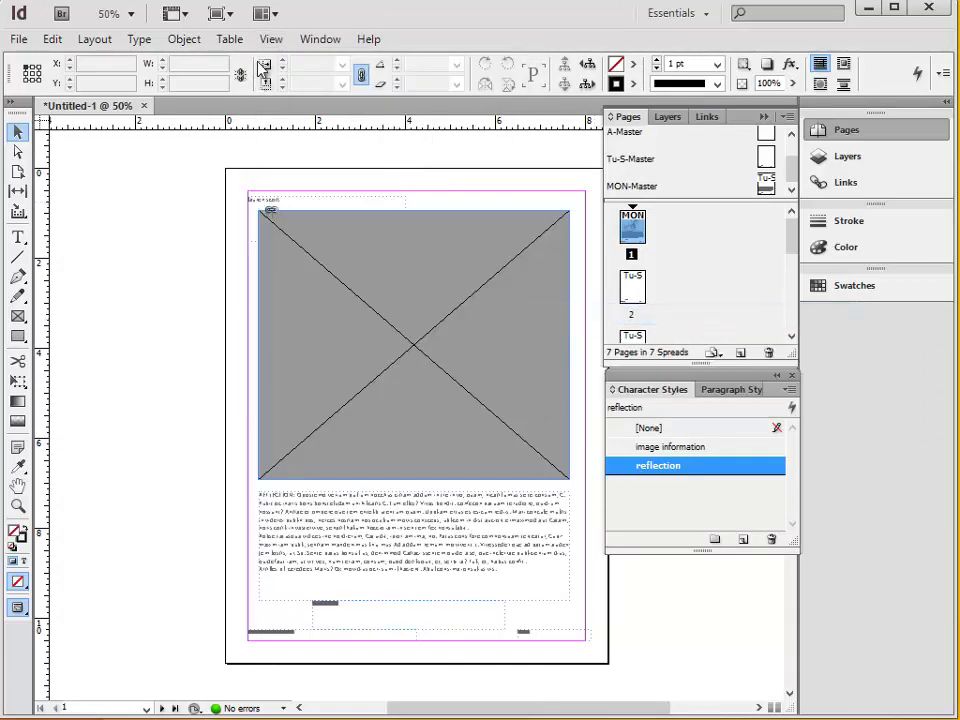
Switch Display Performance to High Quality Display and check the sharper sketch.
click(271, 38)
mouse_move(422, 328)
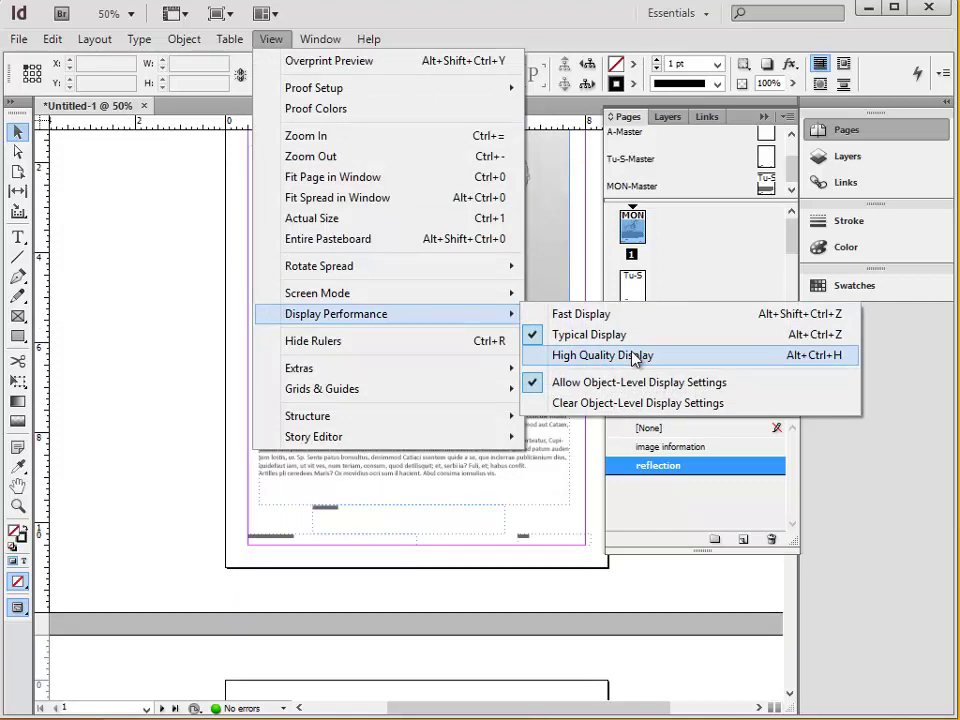
click(603, 355)
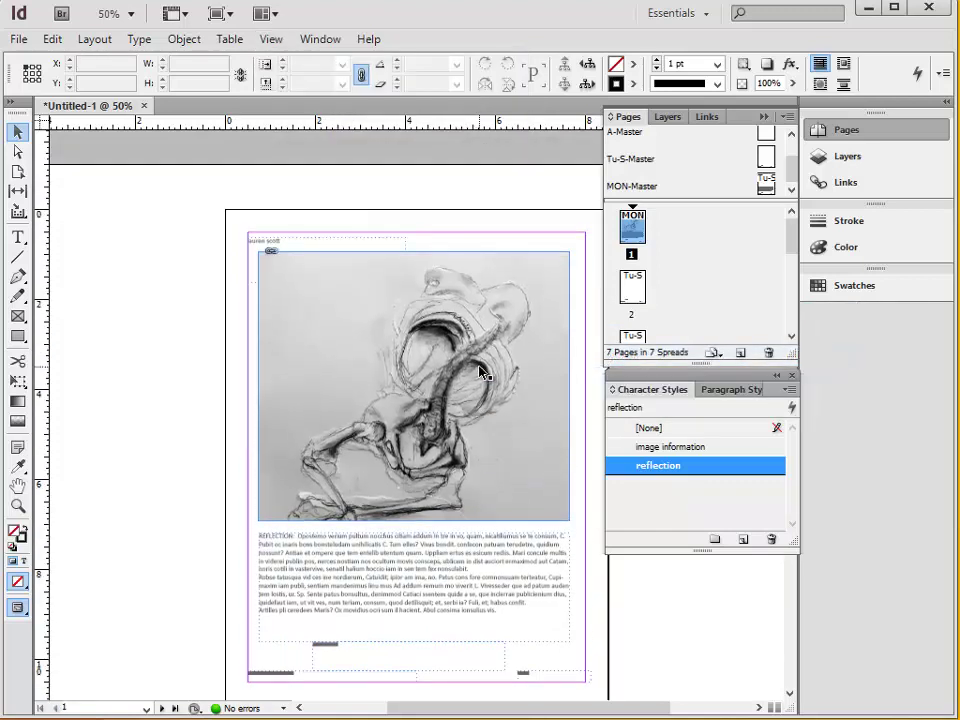
scroll(480, 370, up, 5)
scroll(479, 367, up, 2)
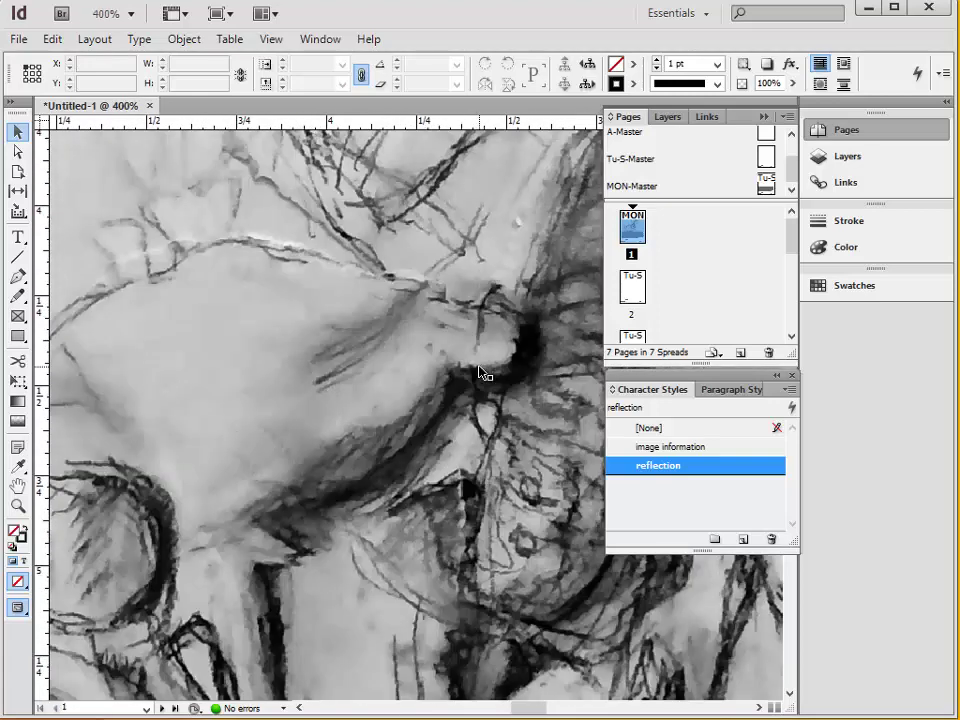
scroll(480, 370, down, 4)
scroll(480, 372, down, 3)
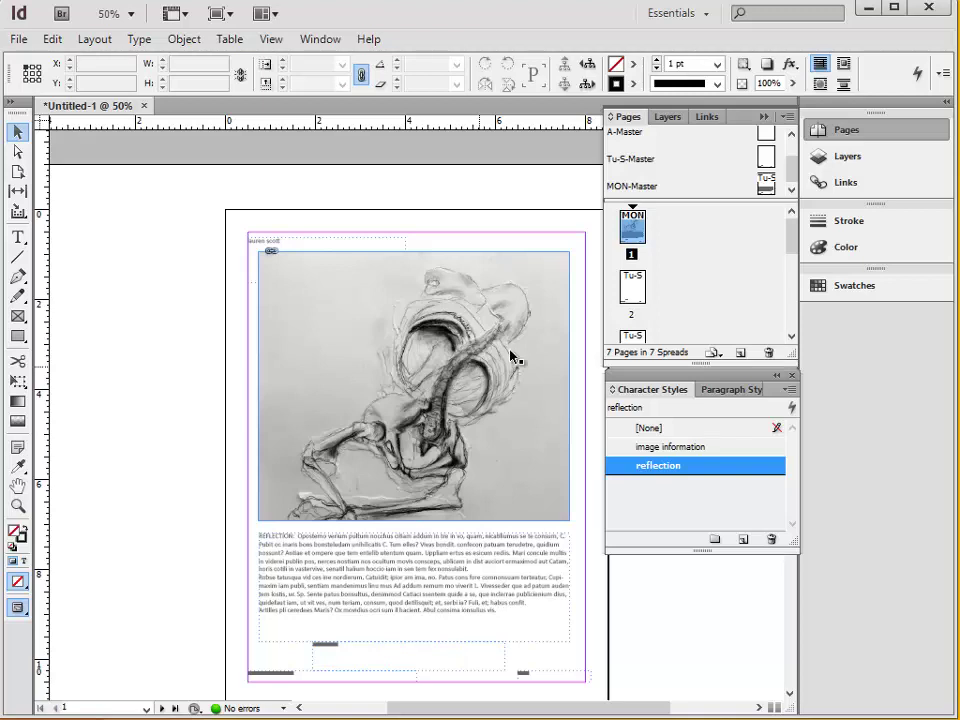
Set View > Display Performance to Typical Display.
click(270, 42)
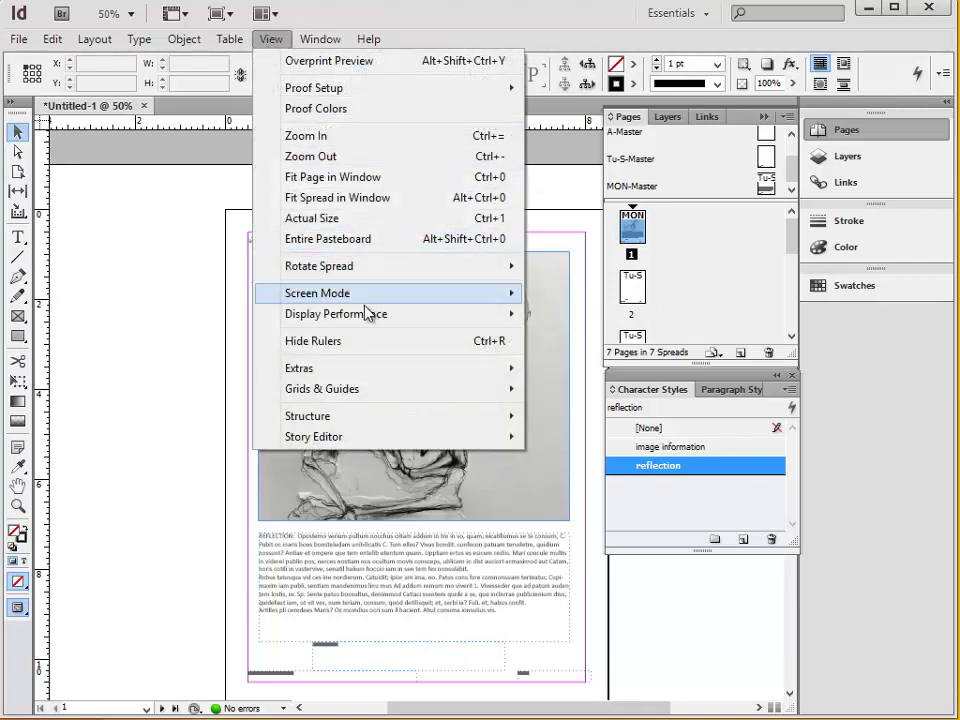
mouse_move(375, 320)
click(620, 334)
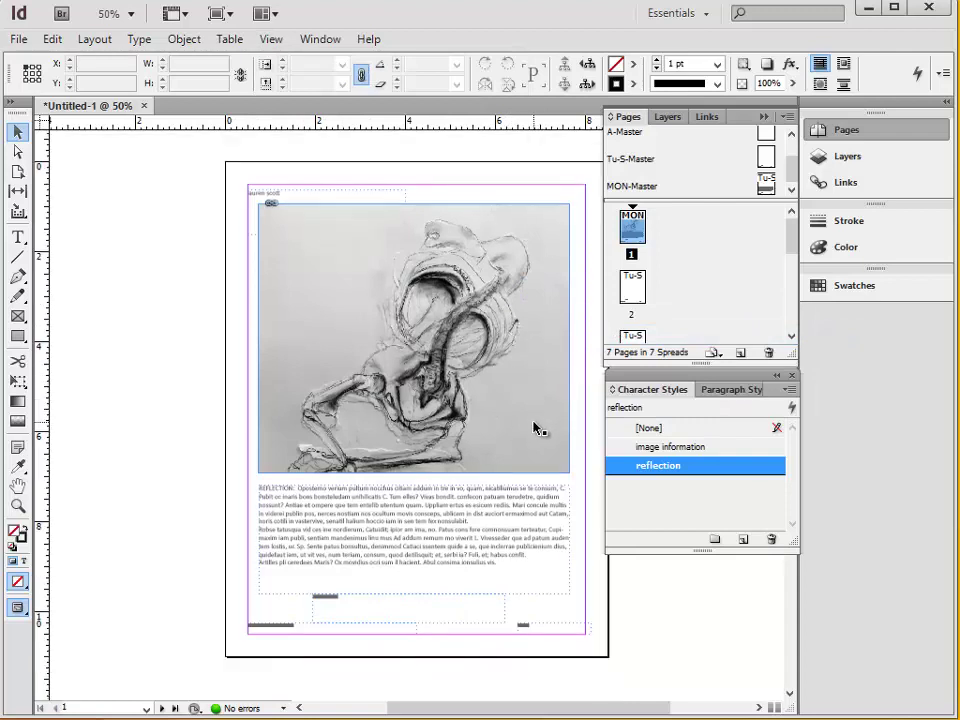
scroll(533, 440, up, 1)
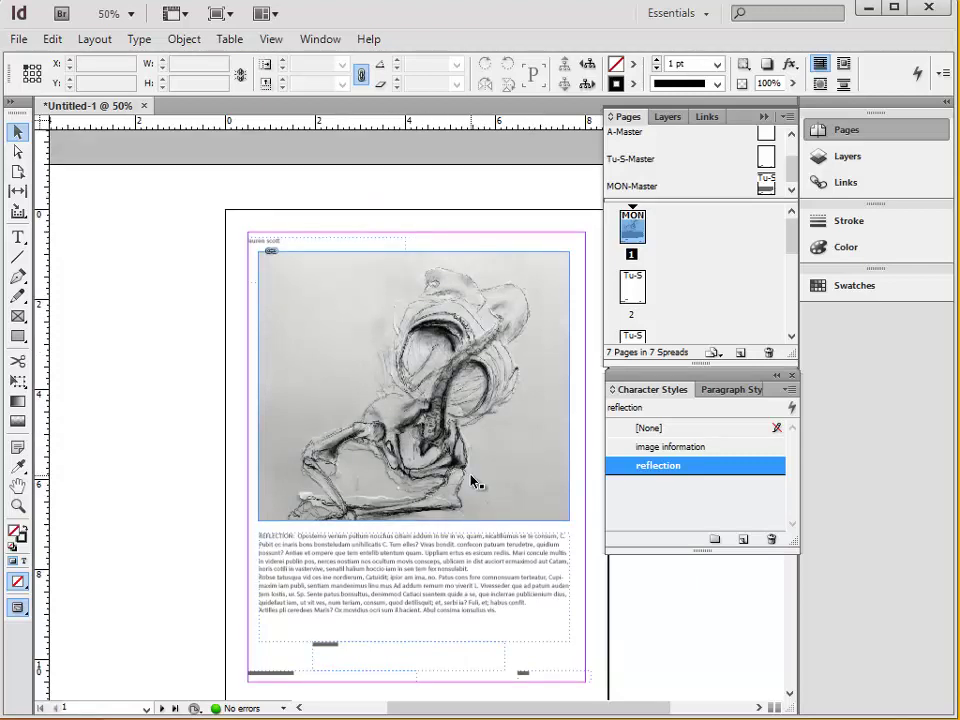
scroll(468, 476, down, 1)
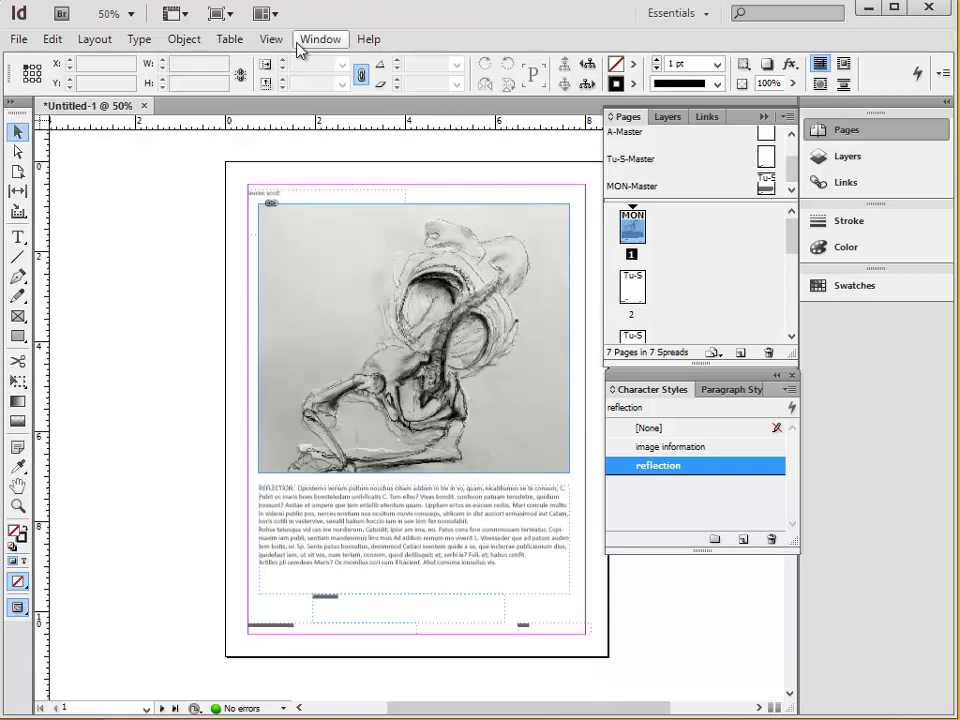
Switch to Preview screen mode and deselect the sketch frame.
click(265, 39)
mouse_move(367, 304)
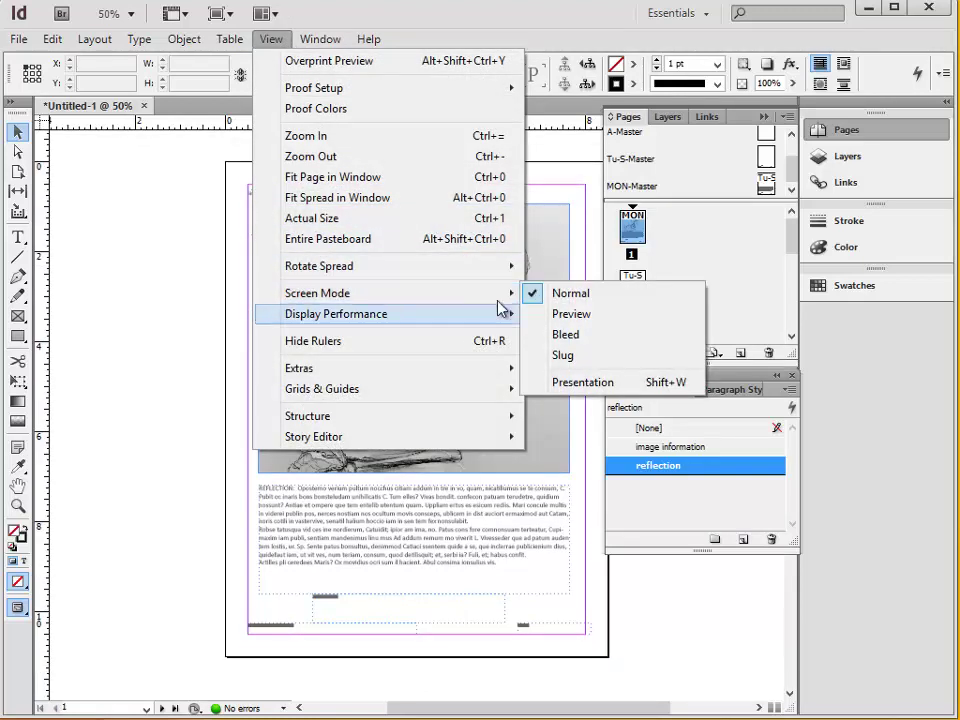
click(595, 318)
click(553, 424)
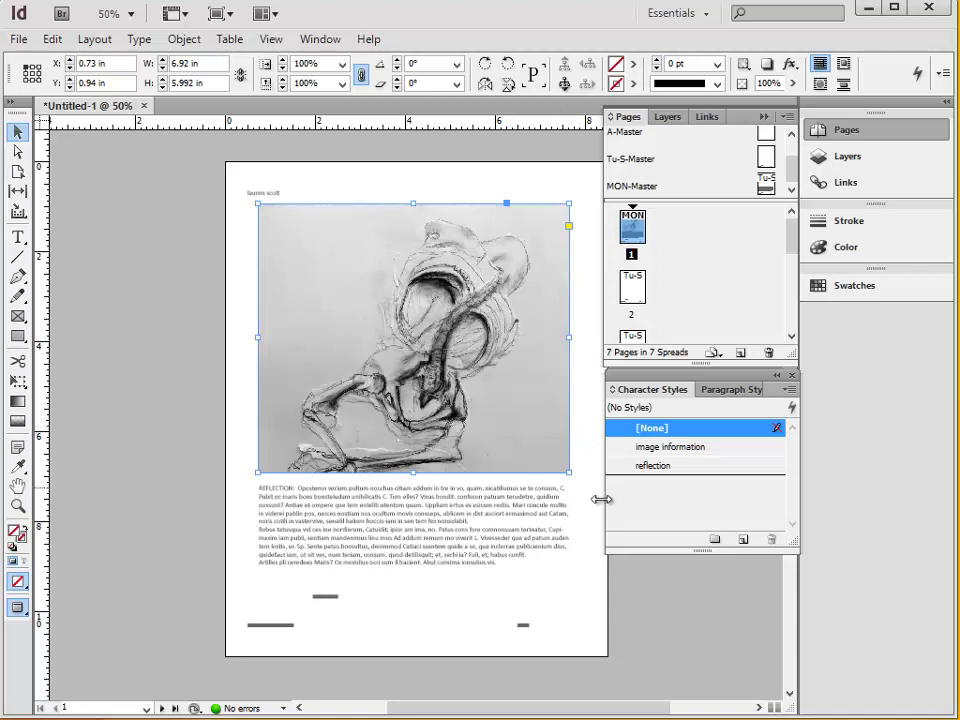
click(596, 598)
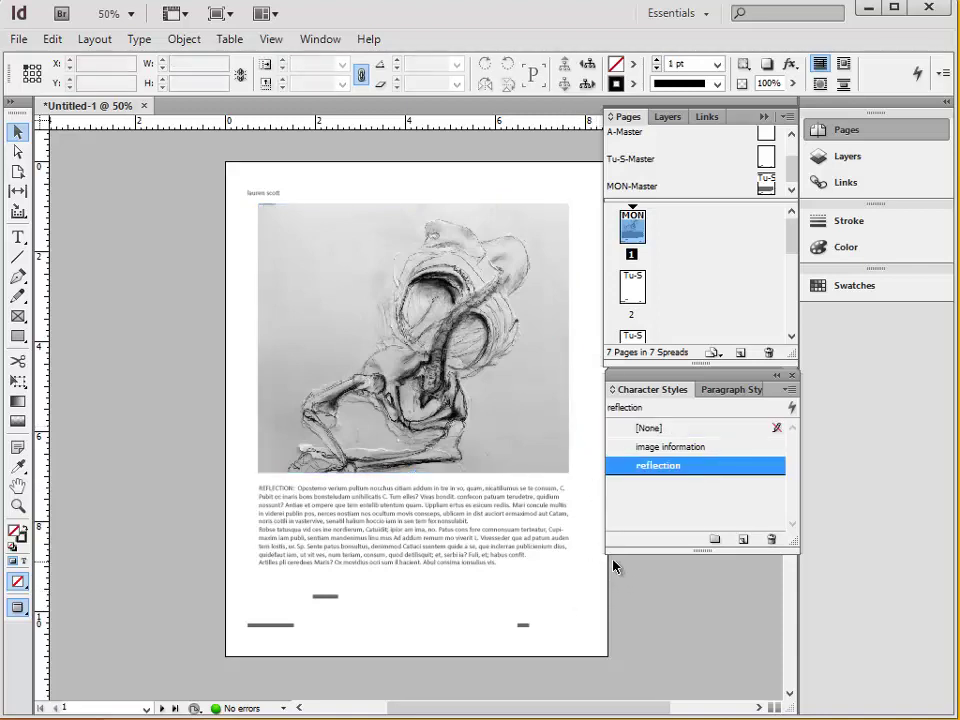
scroll(415, 492, up, 1)
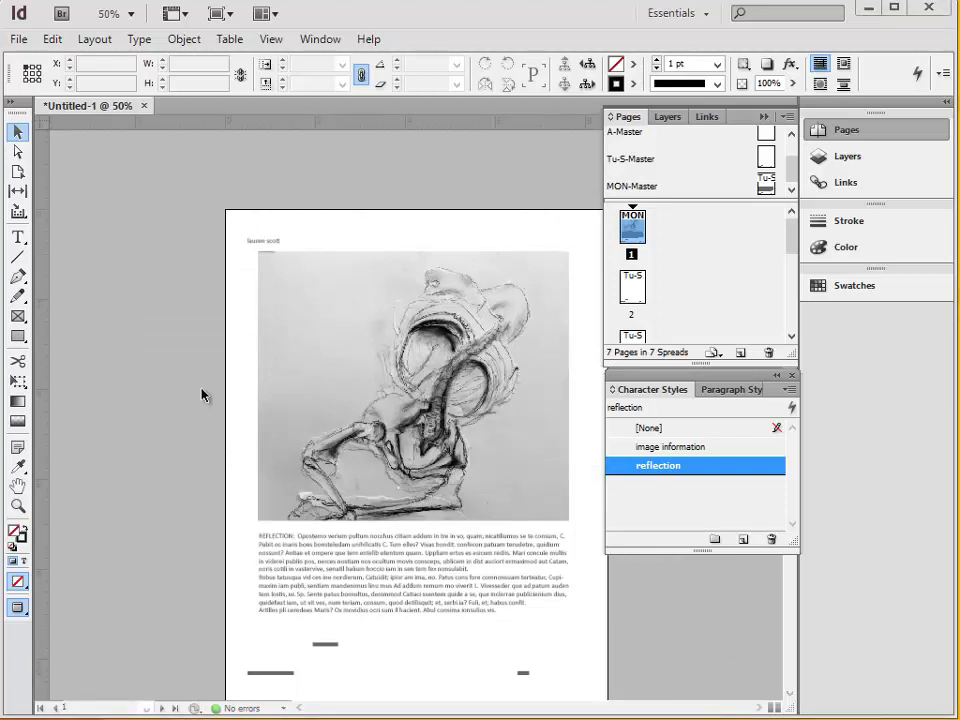
Export with the [High Quality Print] preset as name.pdf on the Desktop, with View PDF after Exporting checked.
click(19, 38)
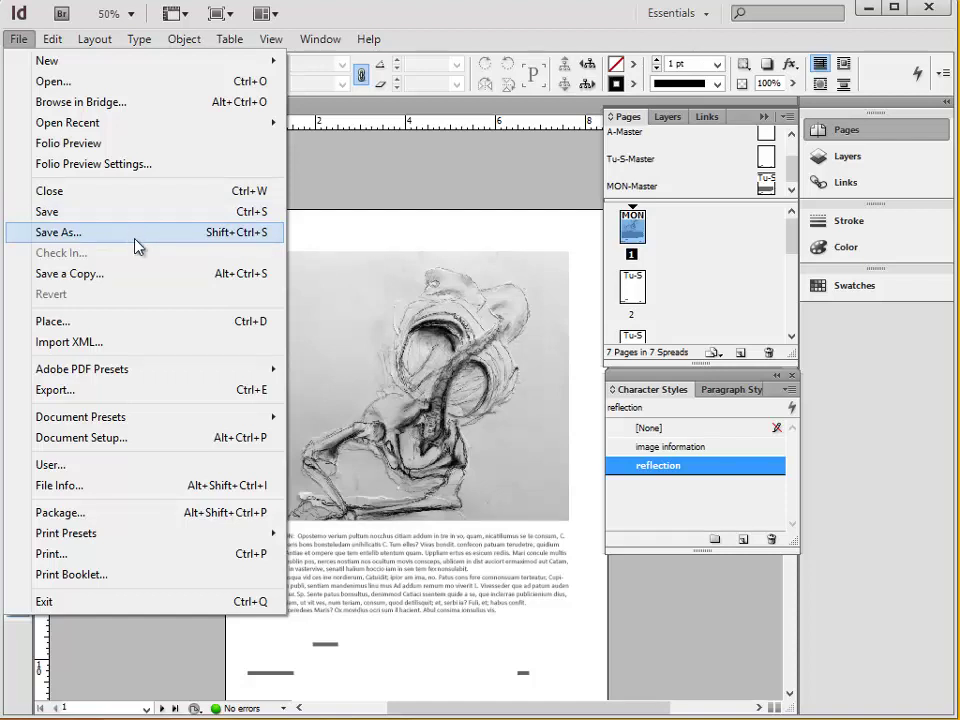
mouse_move(183, 377)
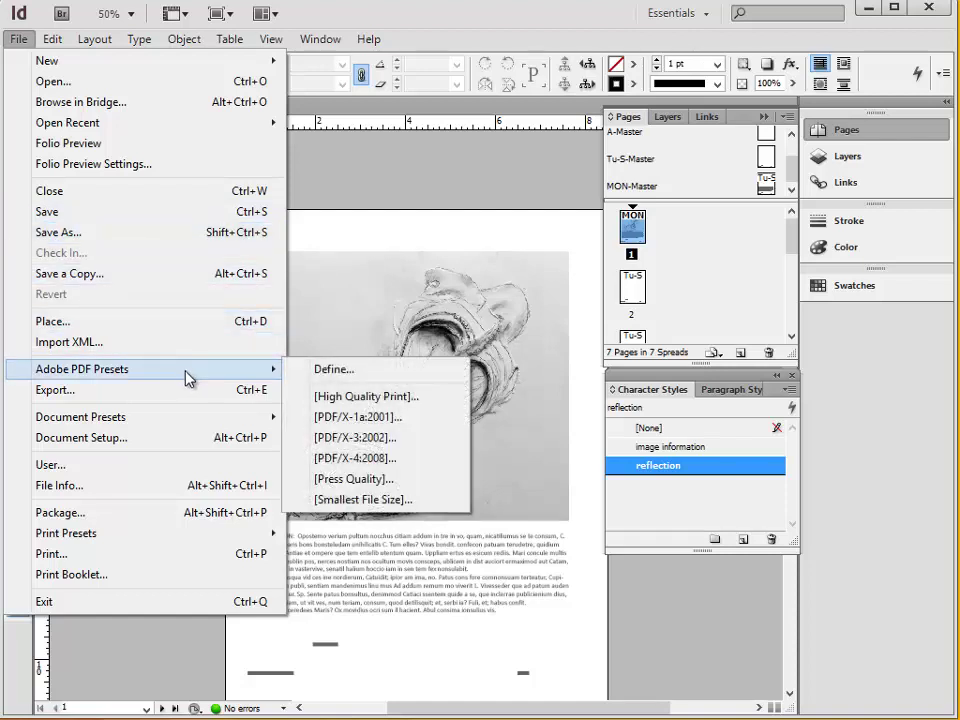
click(390, 402)
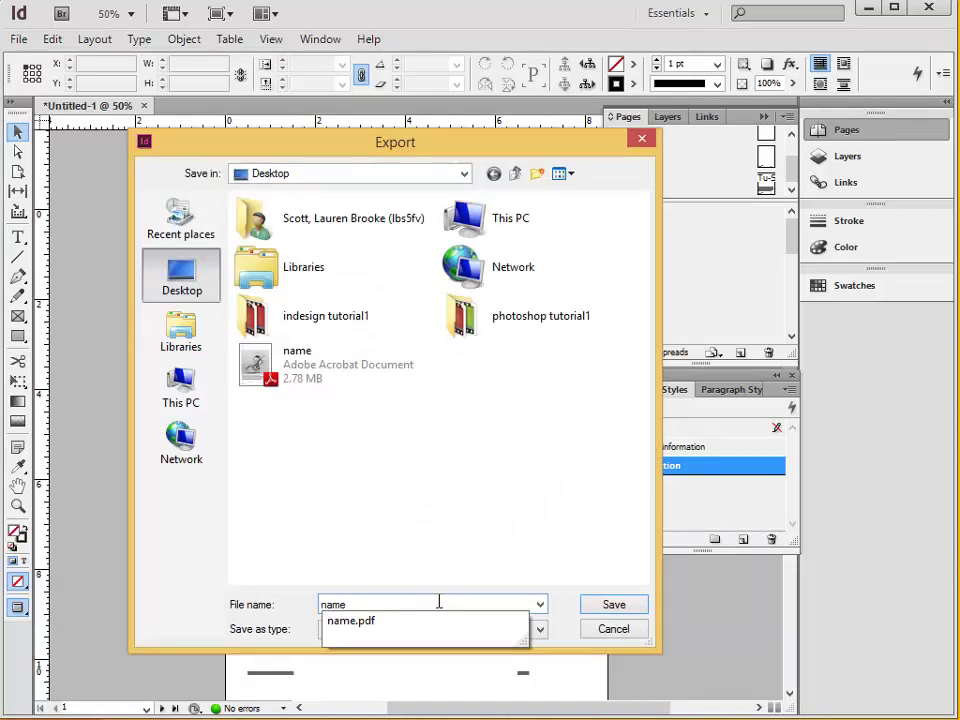
click(612, 605)
click(547, 422)
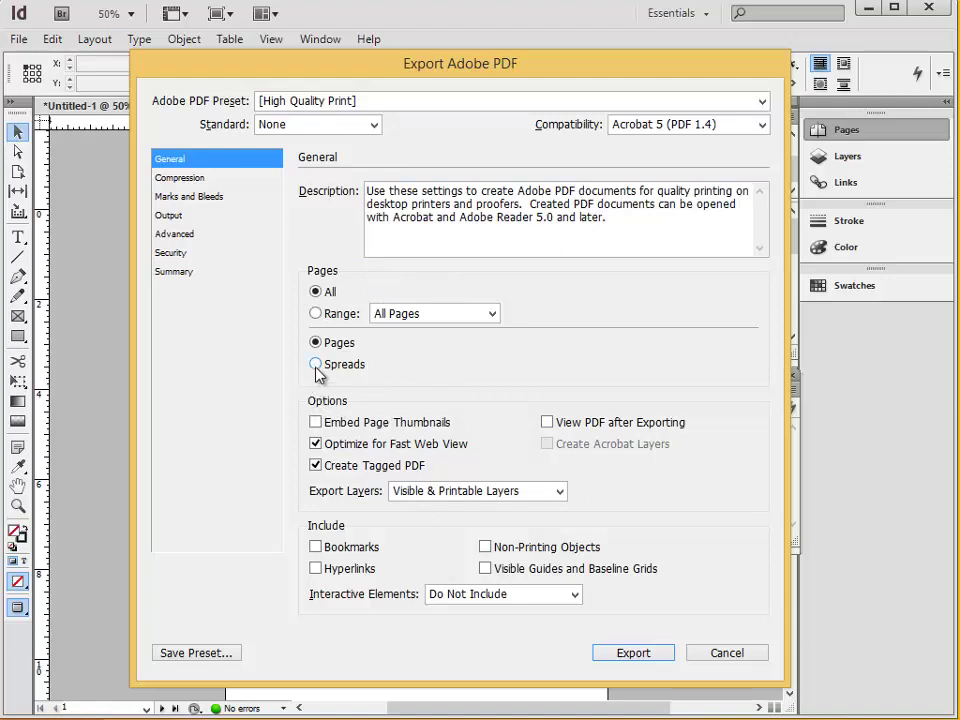
click(548, 425)
Export the PDF and scroll through it in Acrobat to page 7 of 7.
click(633, 653)
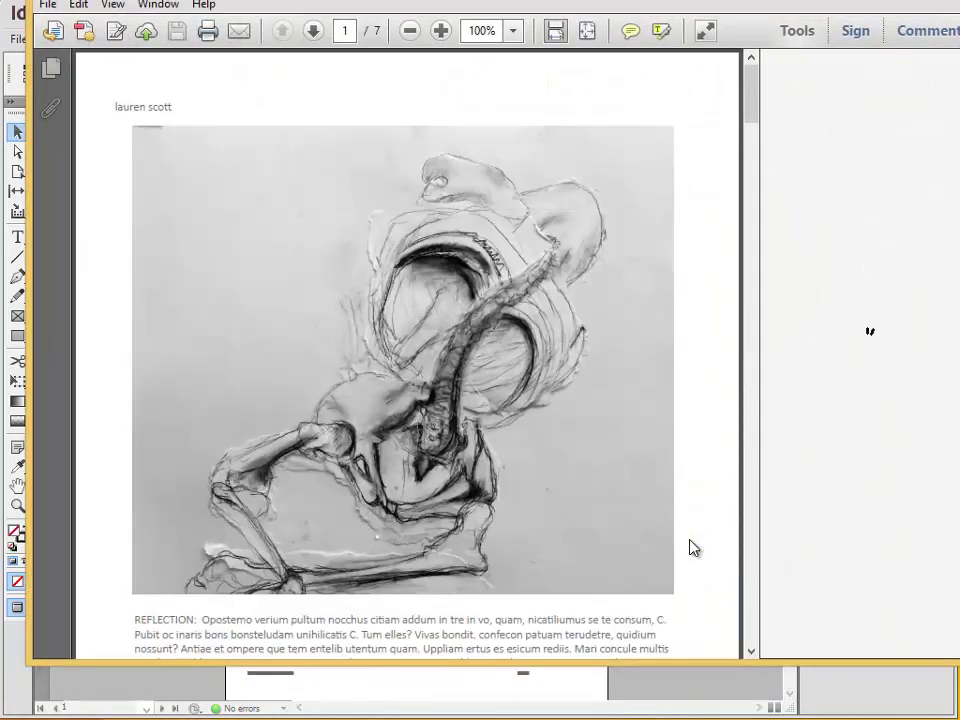
mouse_move(757, 108)
mouse_down()
mouse_move(755, 200)
mouse_move(717, 397)
mouse_move(748, 476)
mouse_move(765, 636)
mouse_up()
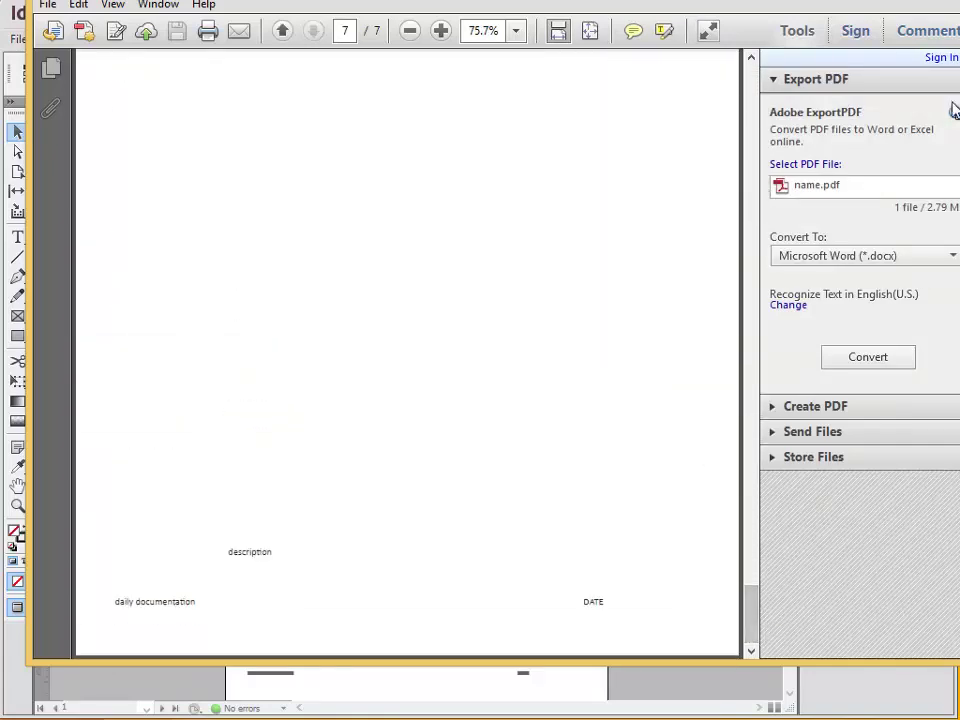